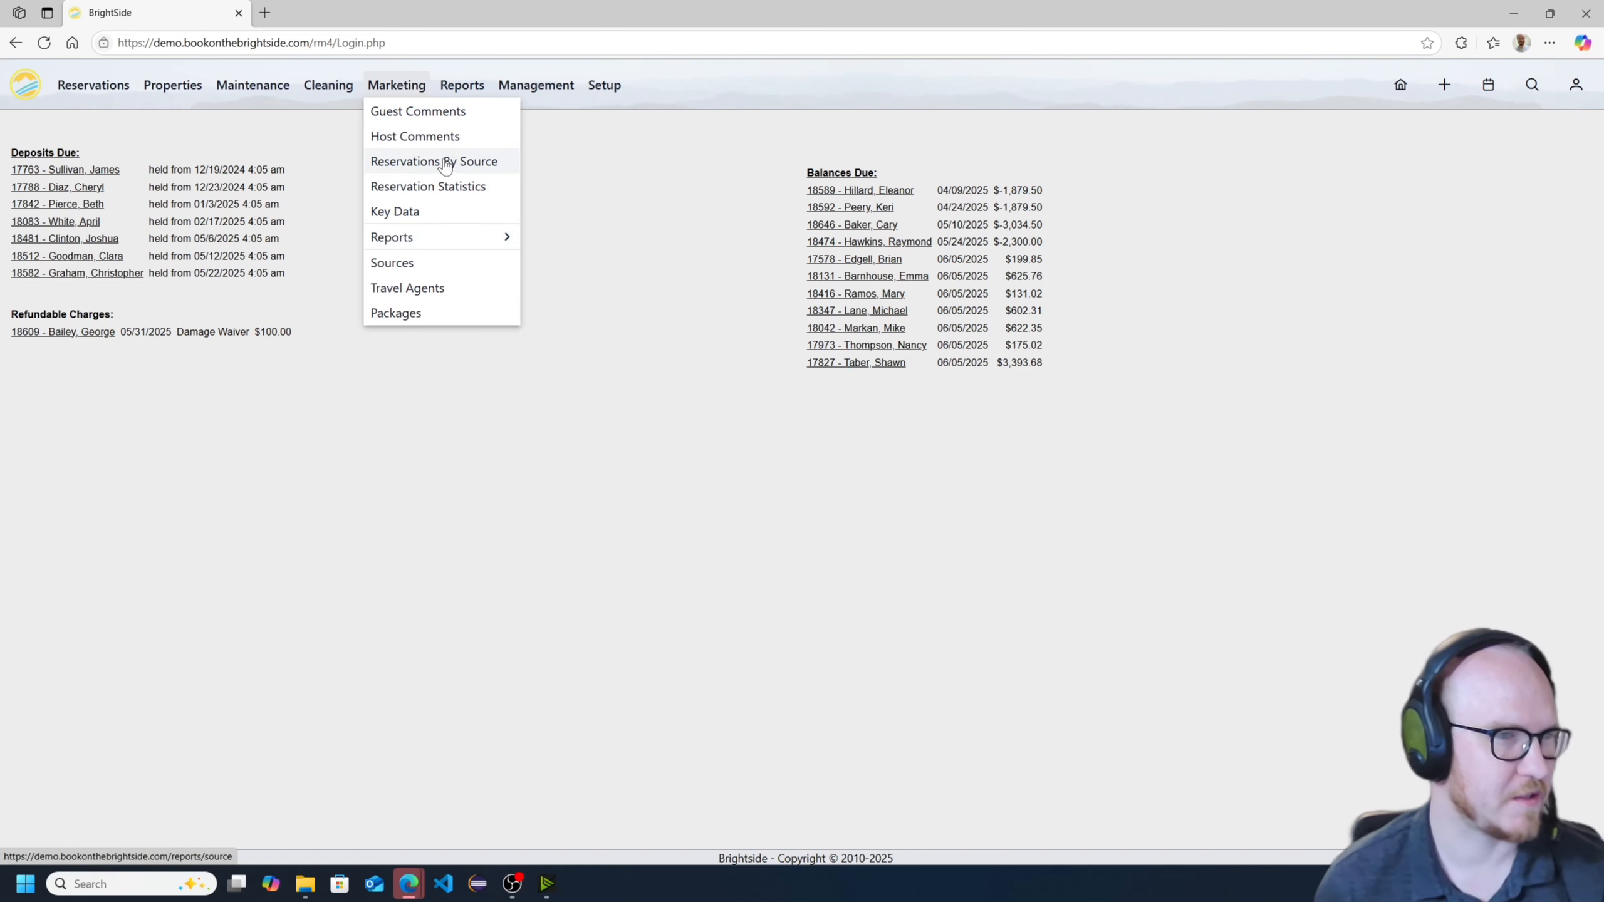
- Open the Reservations By Source report and add the Subtotal and Total columns to it
left_click(446, 162)
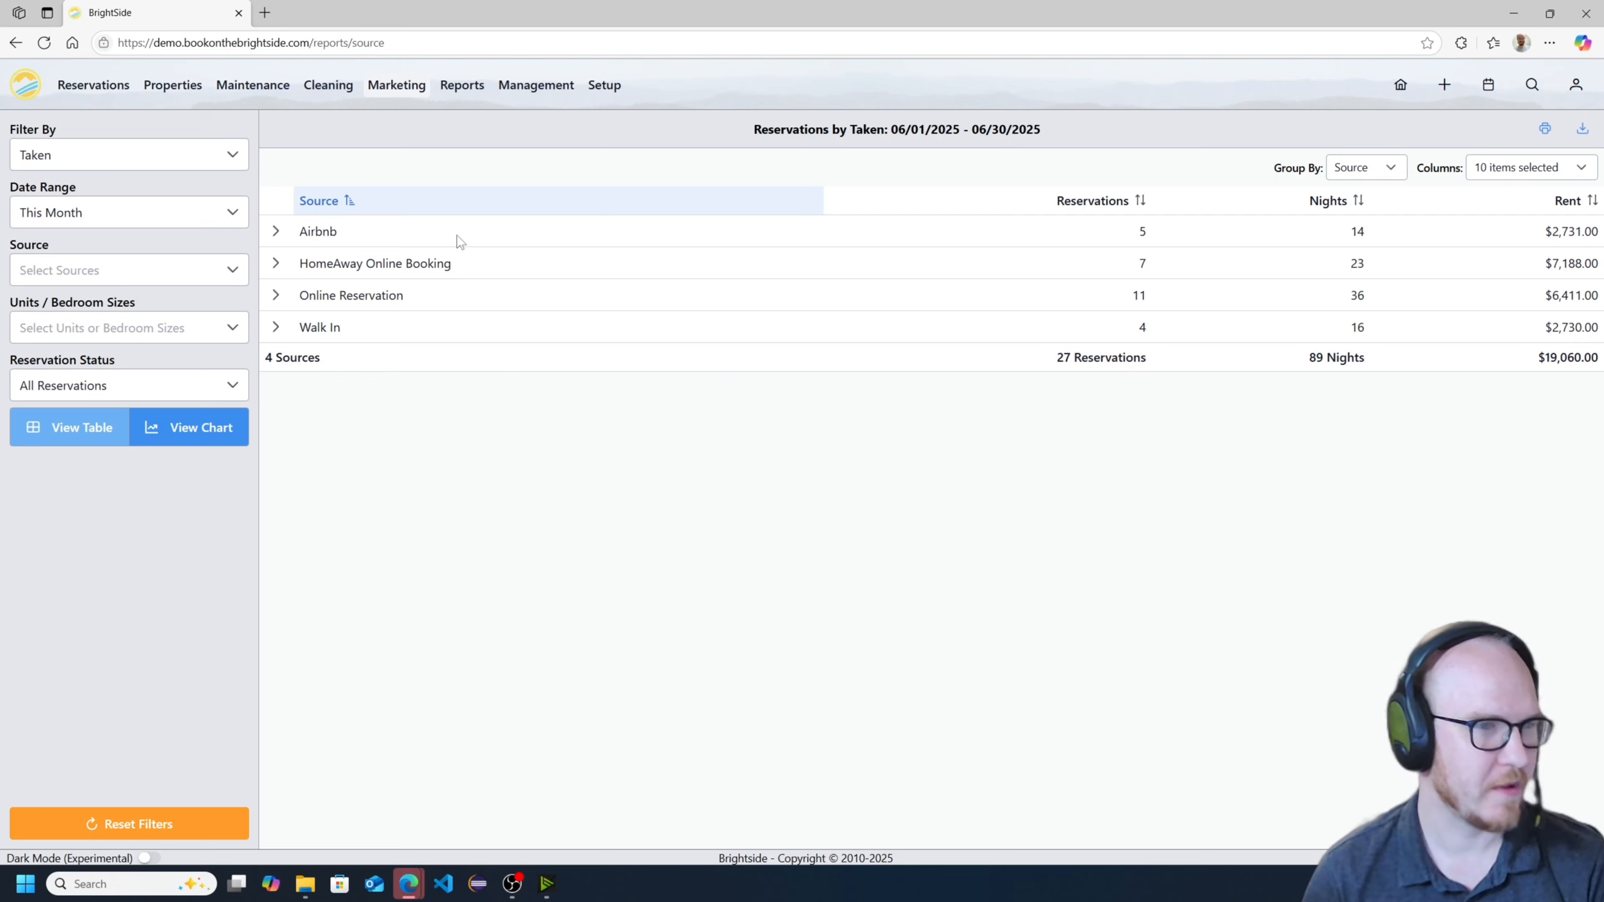
left_click(1507, 169)
scroll(1528, 328, "down", 3)
left_click(1537, 334)
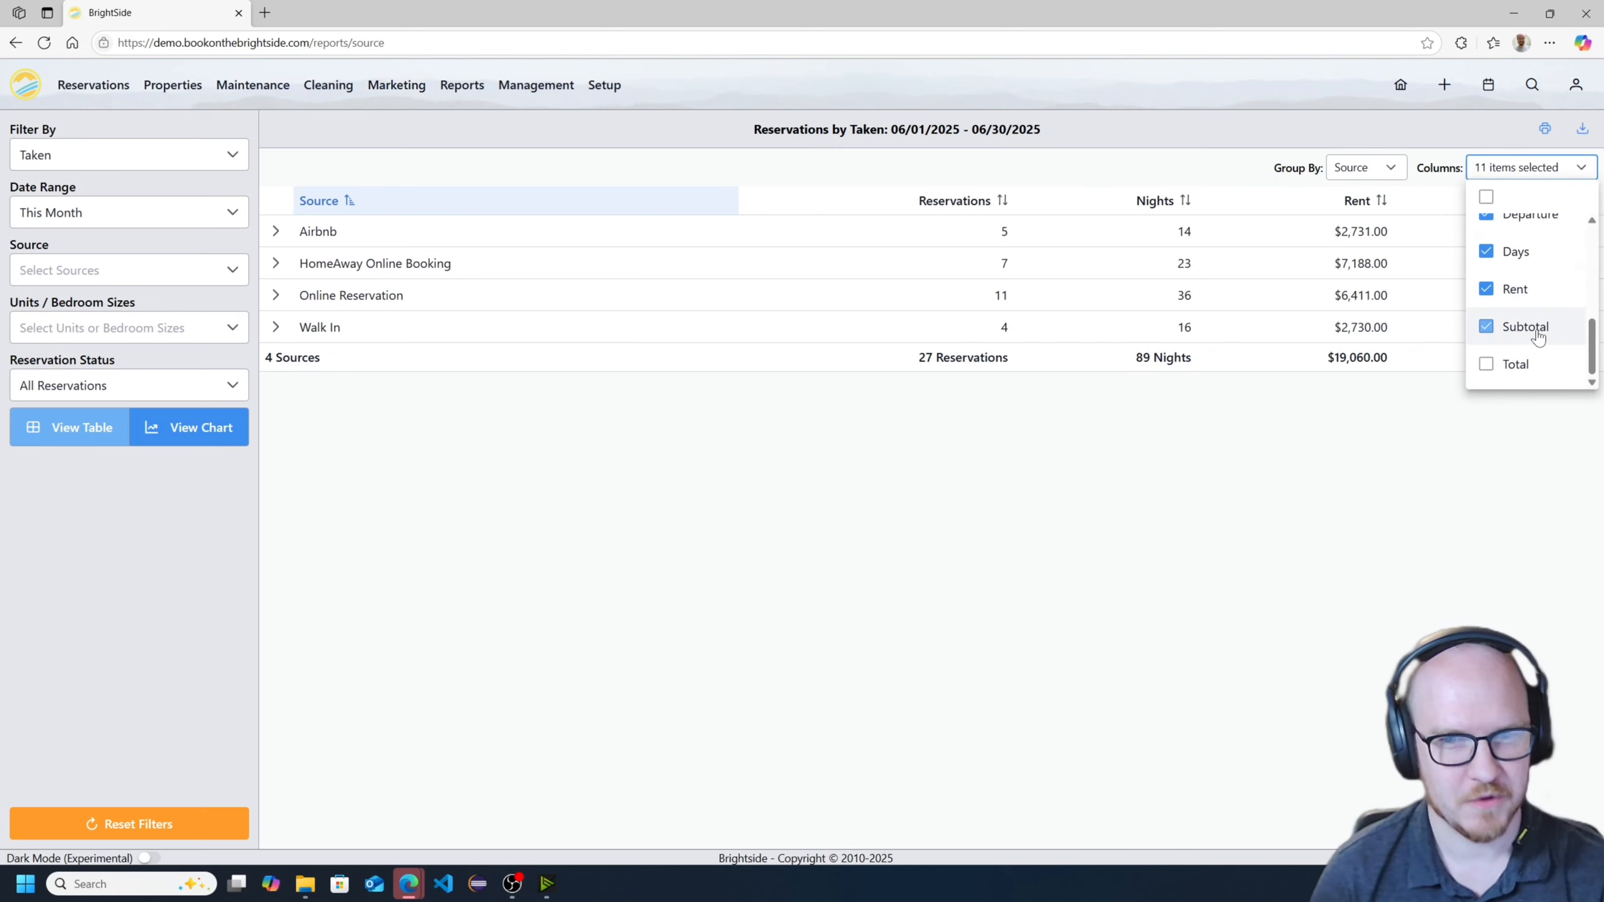
left_click(1514, 365)
left_click(1363, 456)
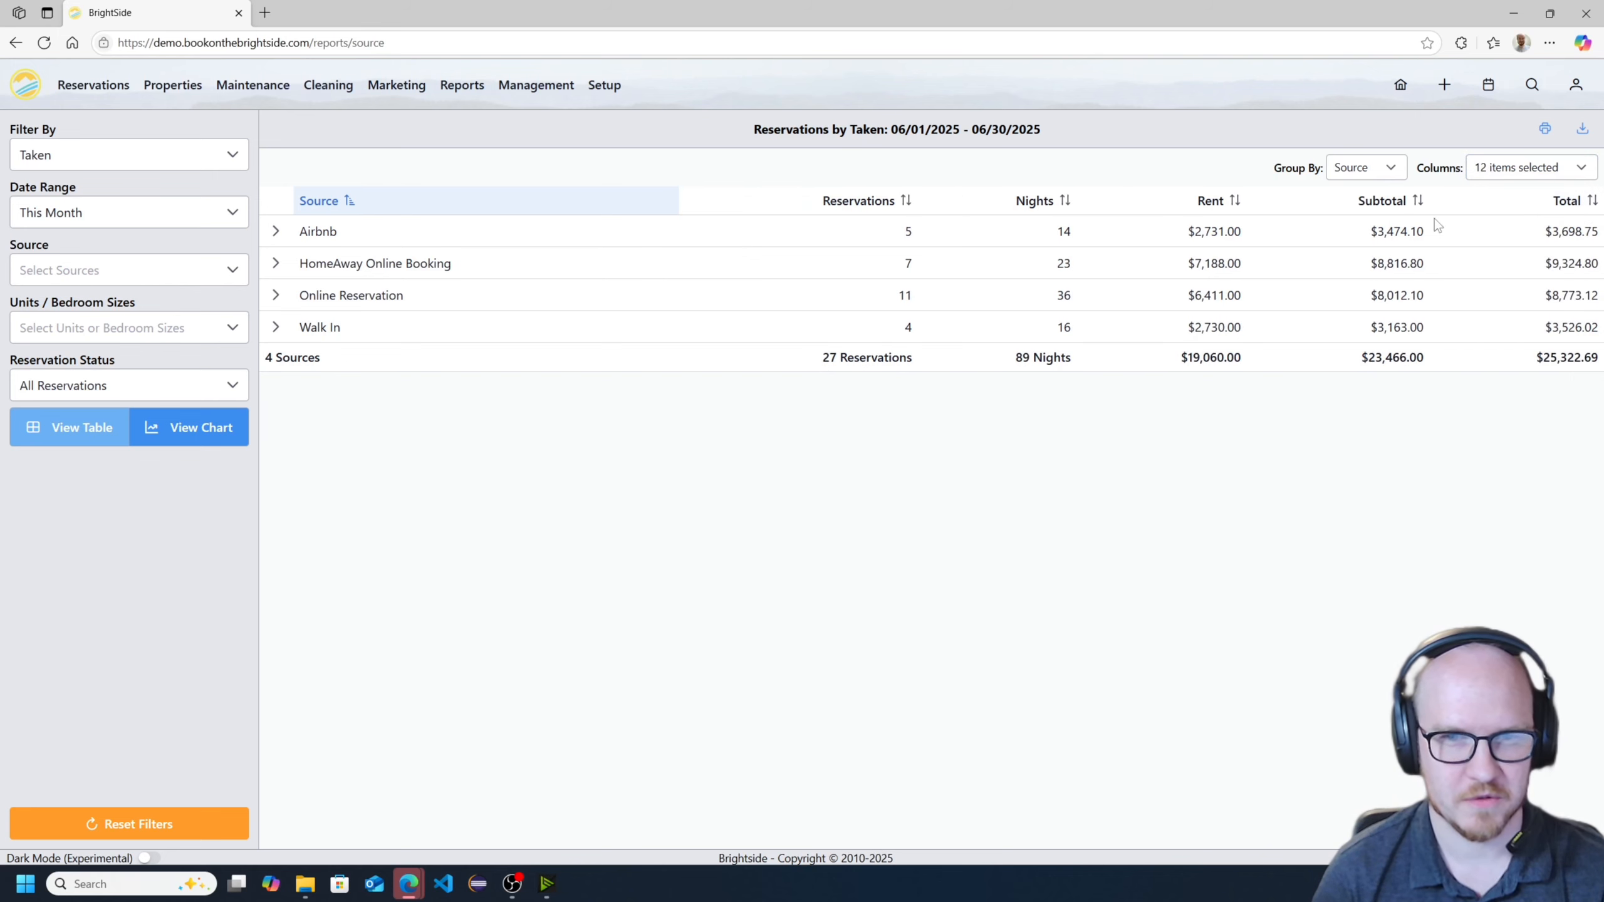
- Remove the Rent and Total columns from the reservations report
left_click(1541, 177)
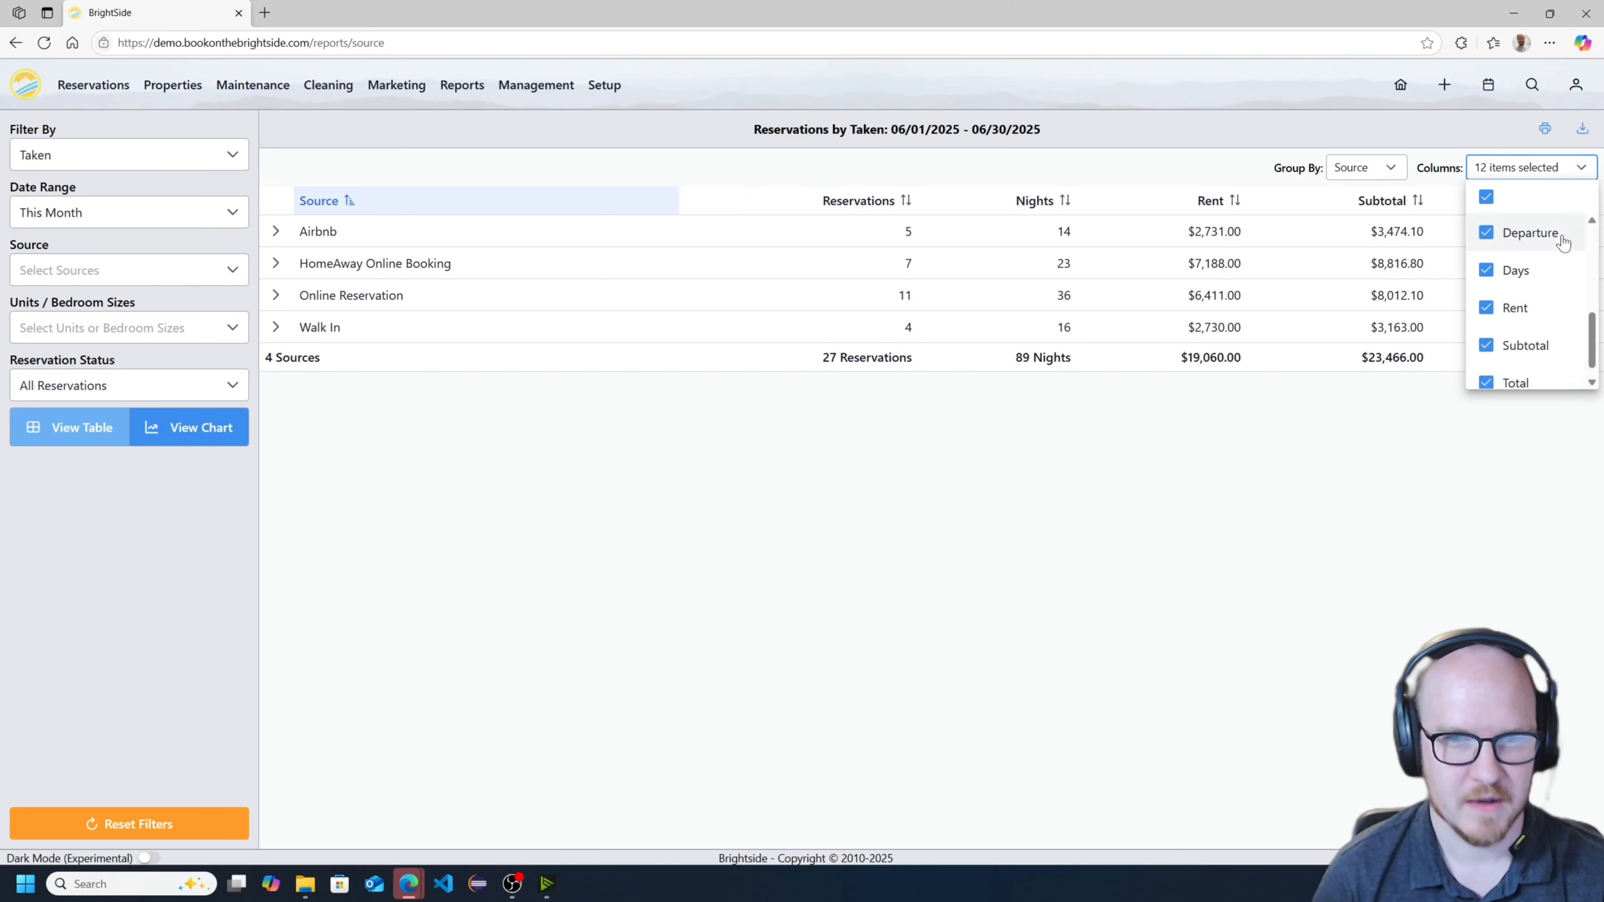
left_click(1516, 308)
scroll(1521, 347, "down", 1)
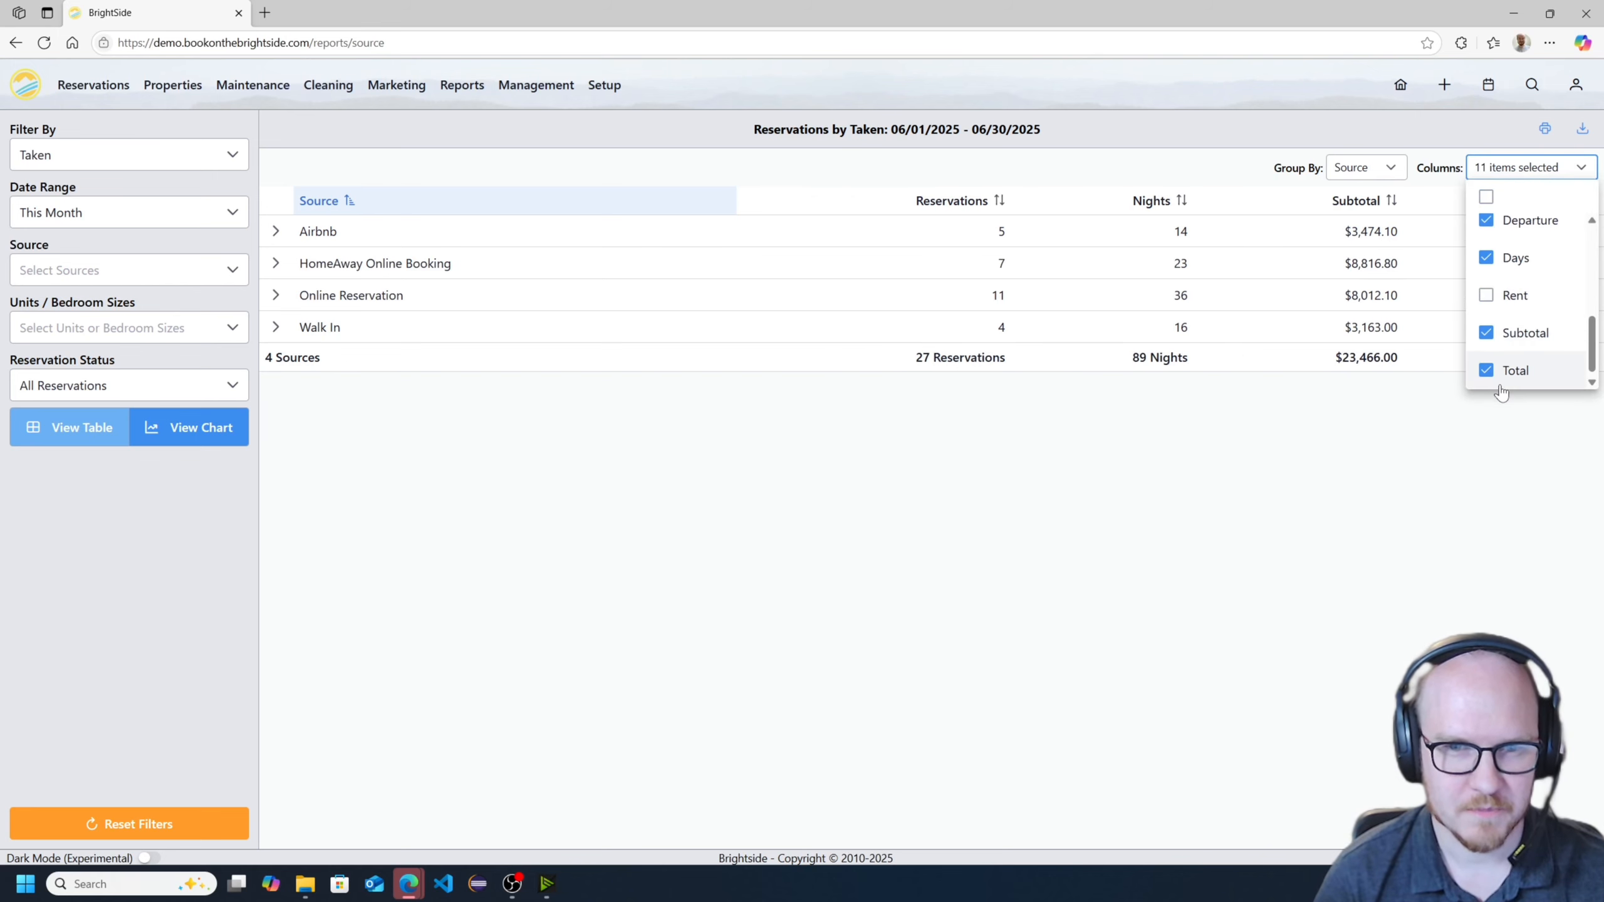
left_click(1514, 371)
left_click(1328, 469)
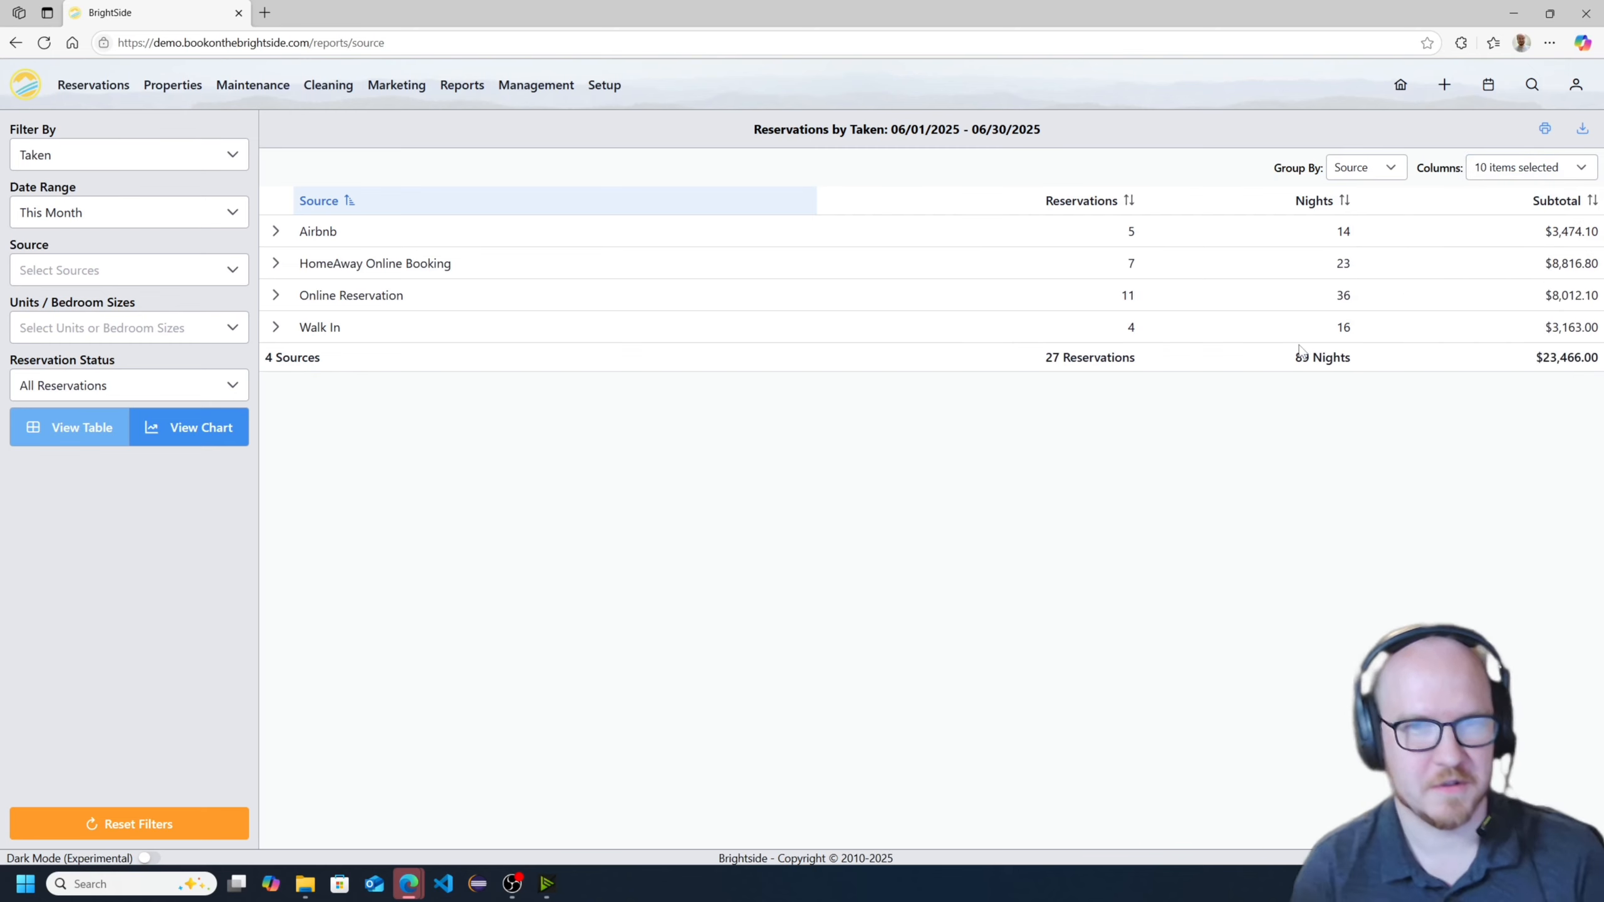
- Group the report by Unit and switch the grouping to Bedrooms
left_click(1364, 167)
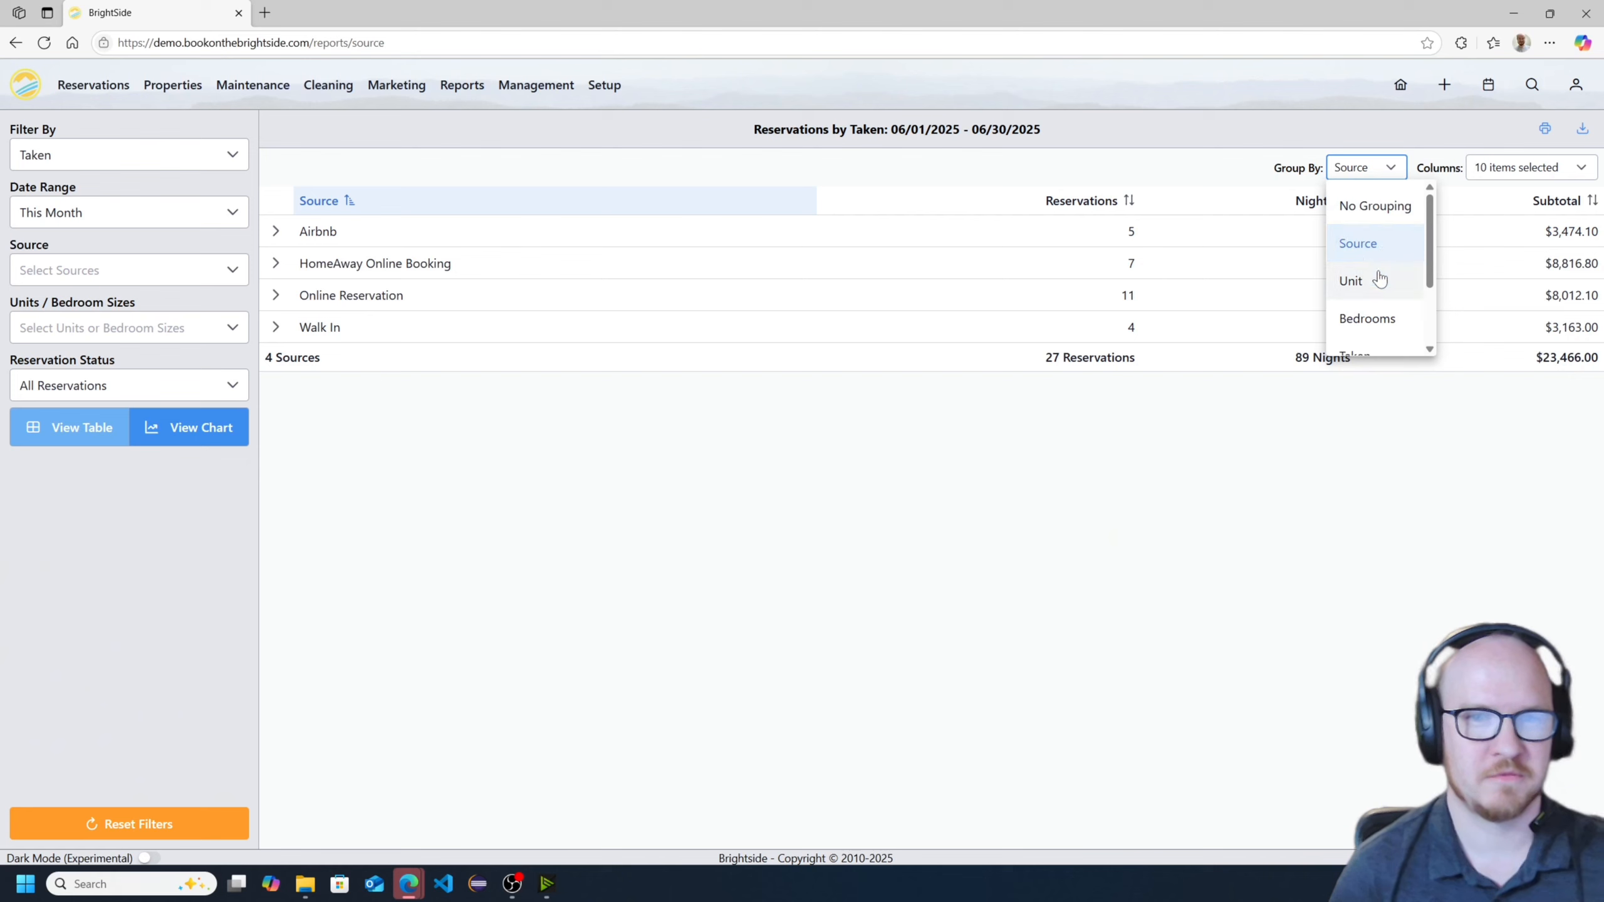
left_click(1351, 281)
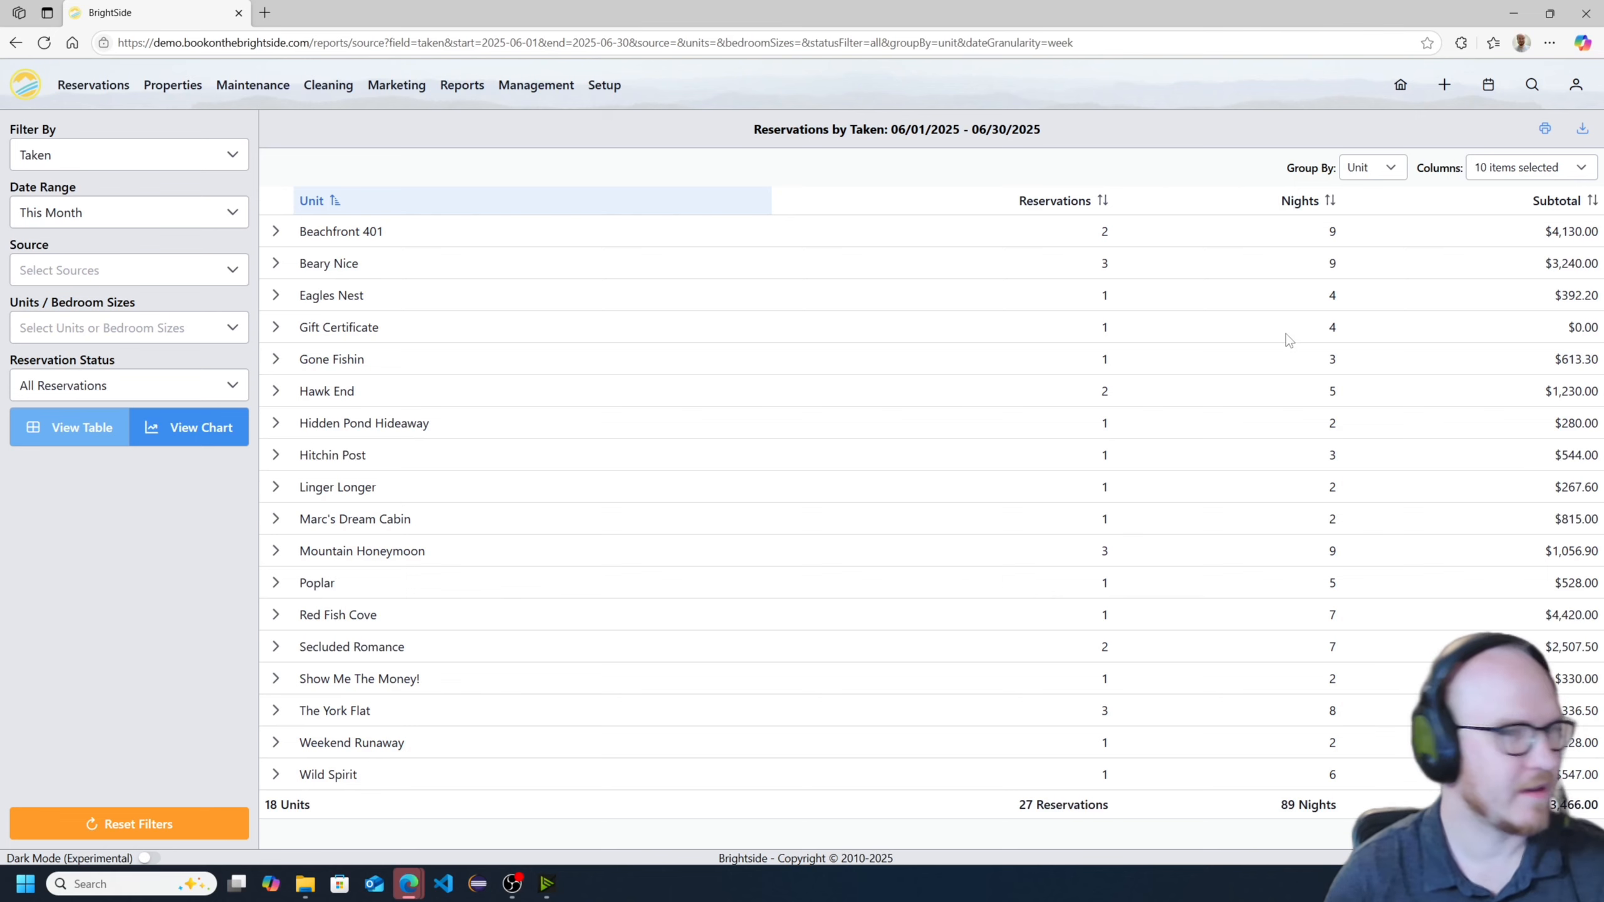
left_click(1382, 168)
left_click(1381, 302)
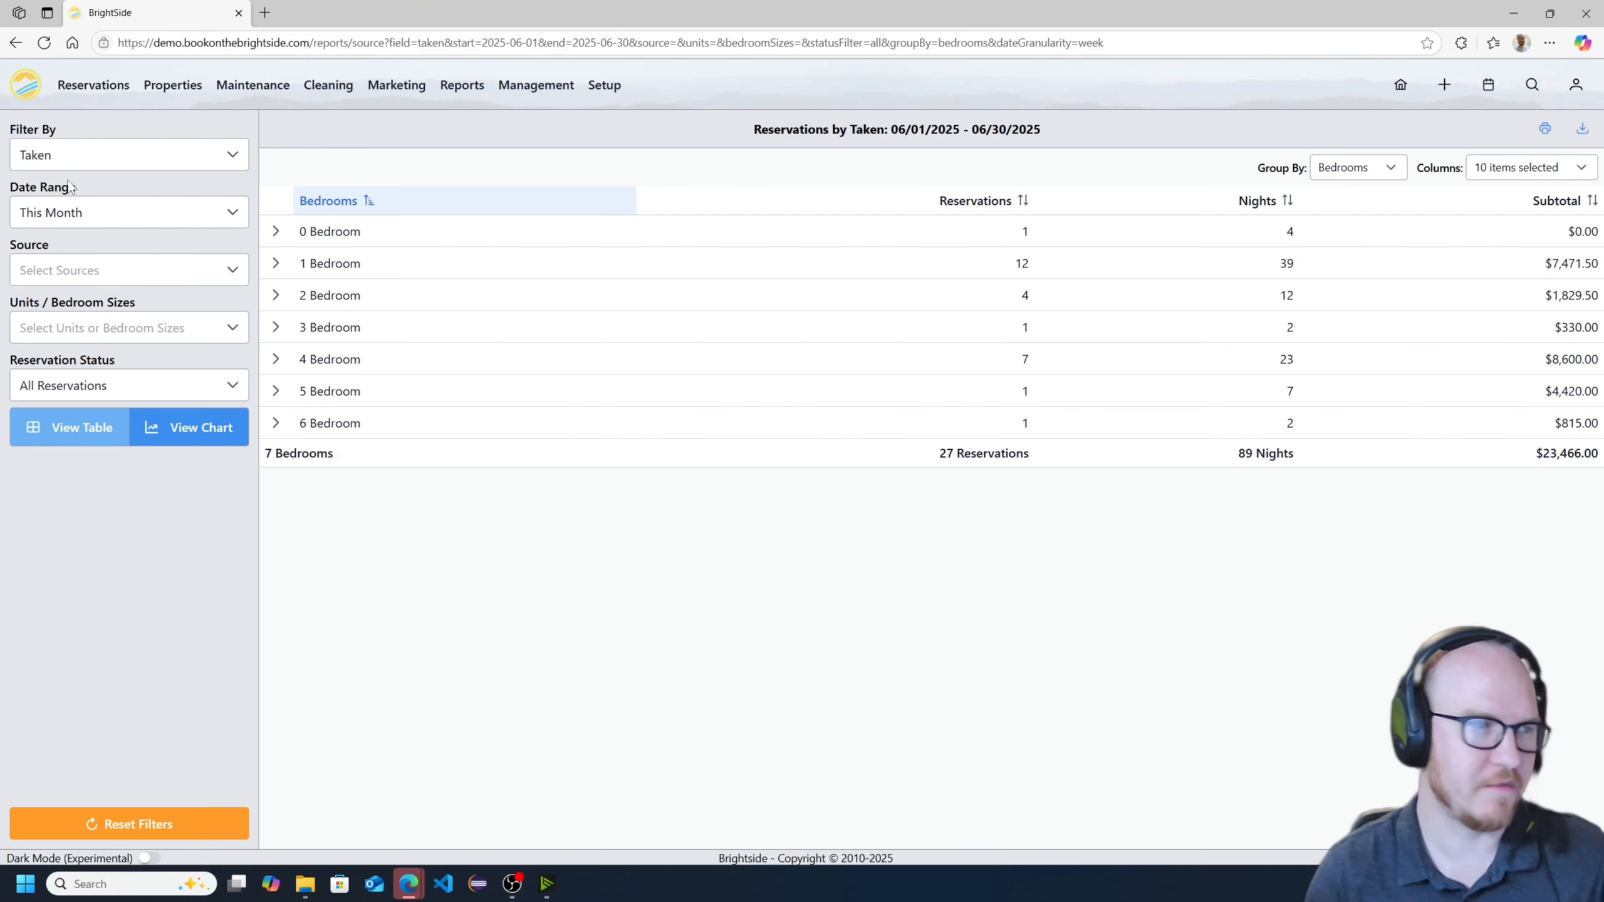
- Check the Filter By choices without changing them and set the report's date range to Last Year
left_click(167, 158)
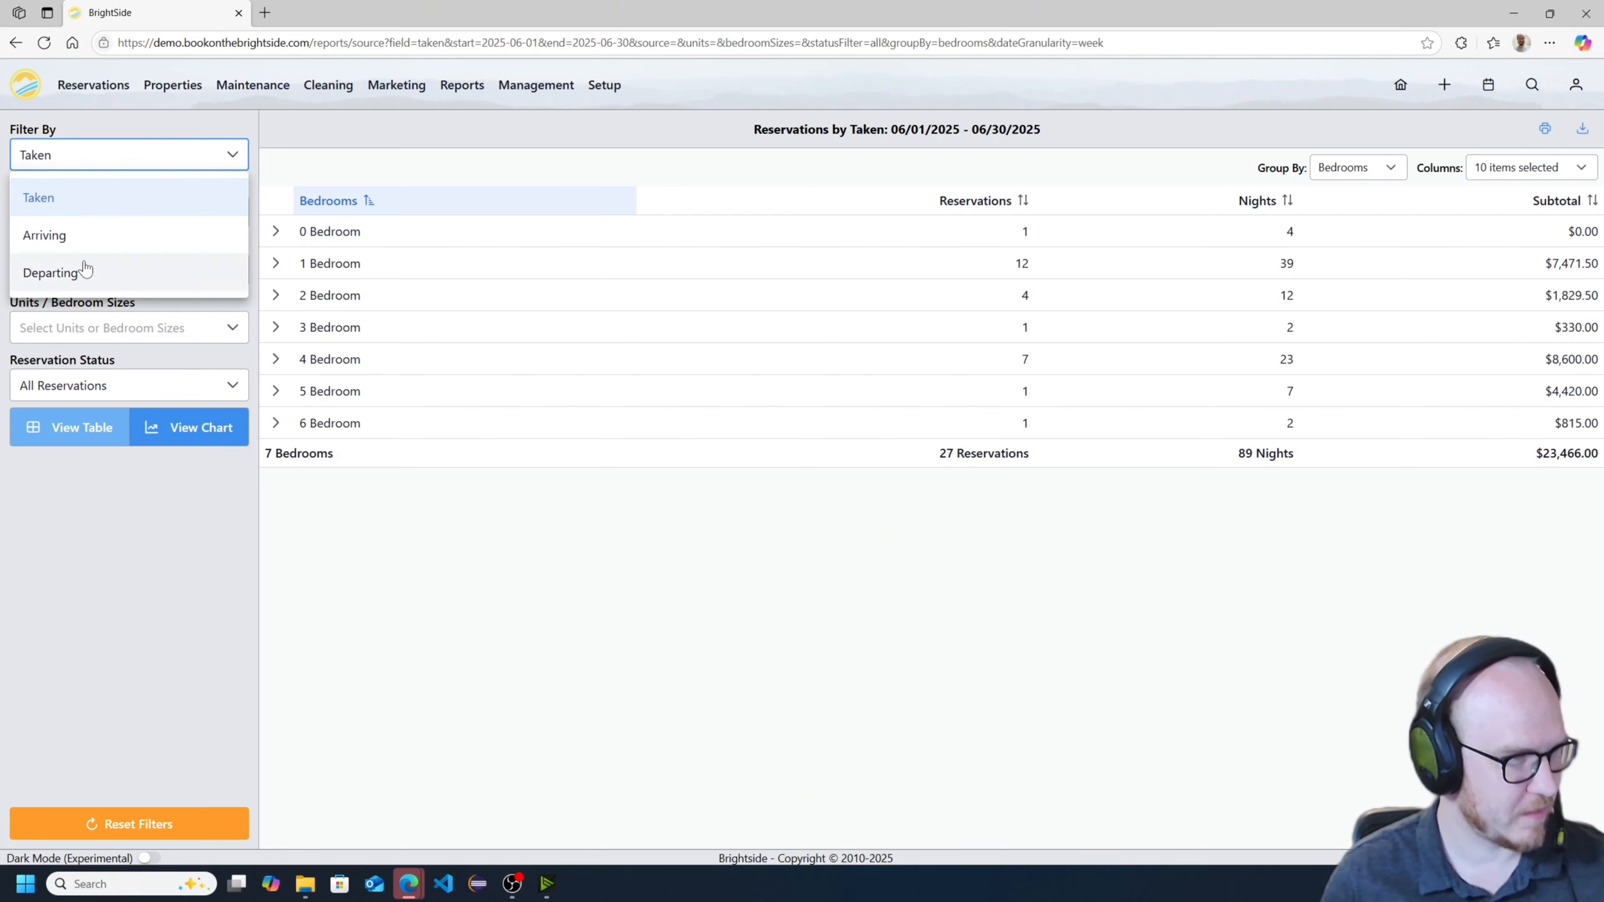
left_click(169, 531)
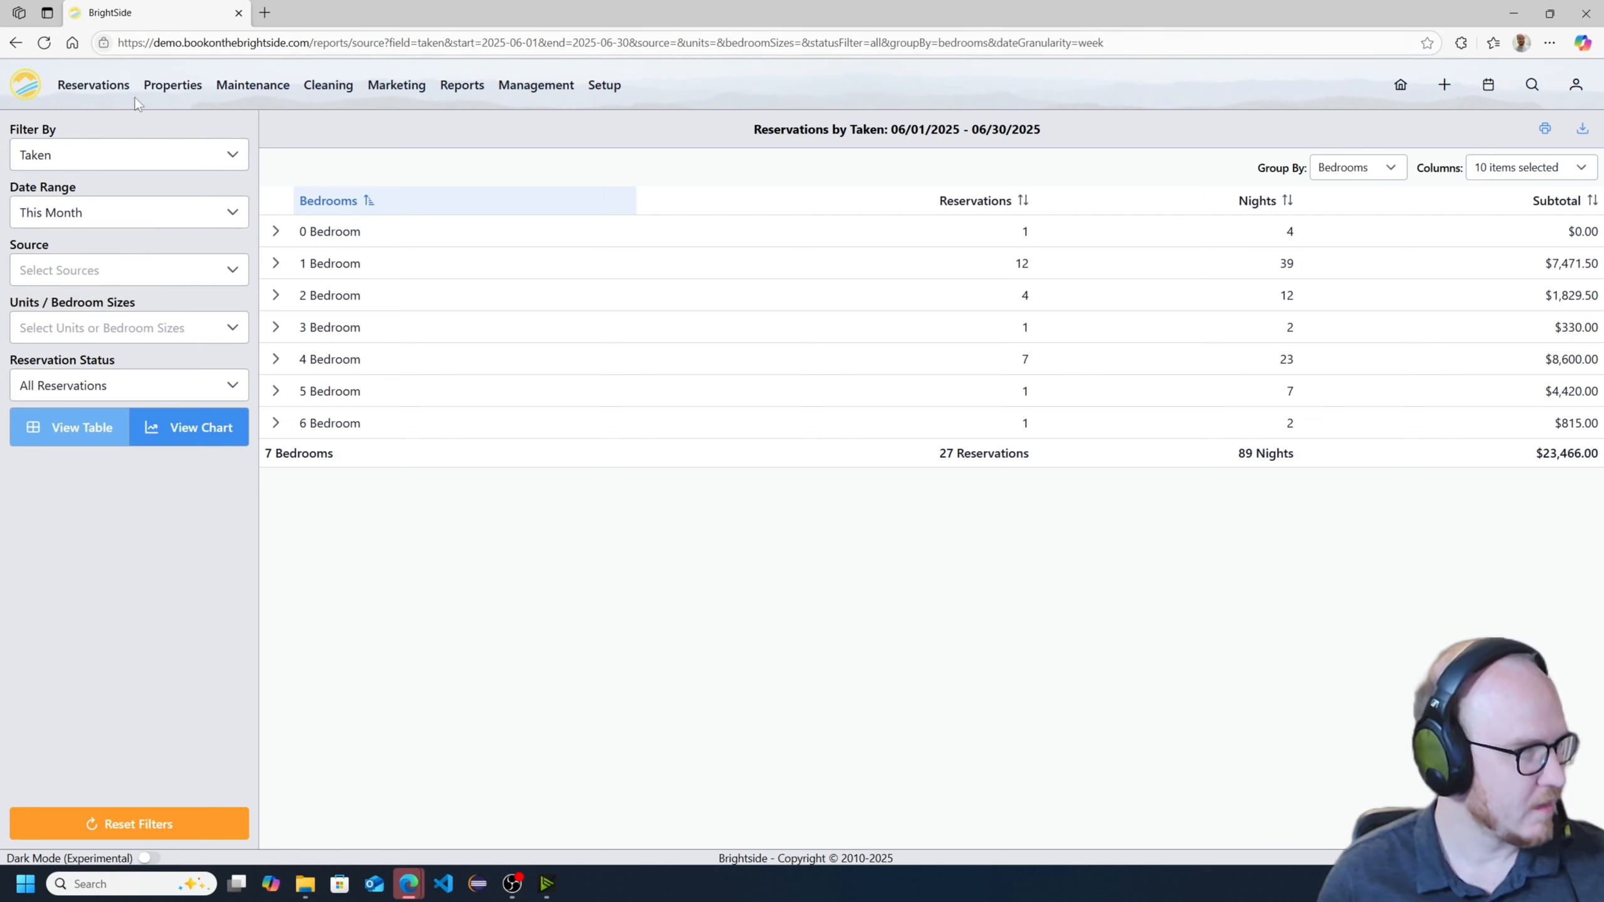
left_click(171, 222)
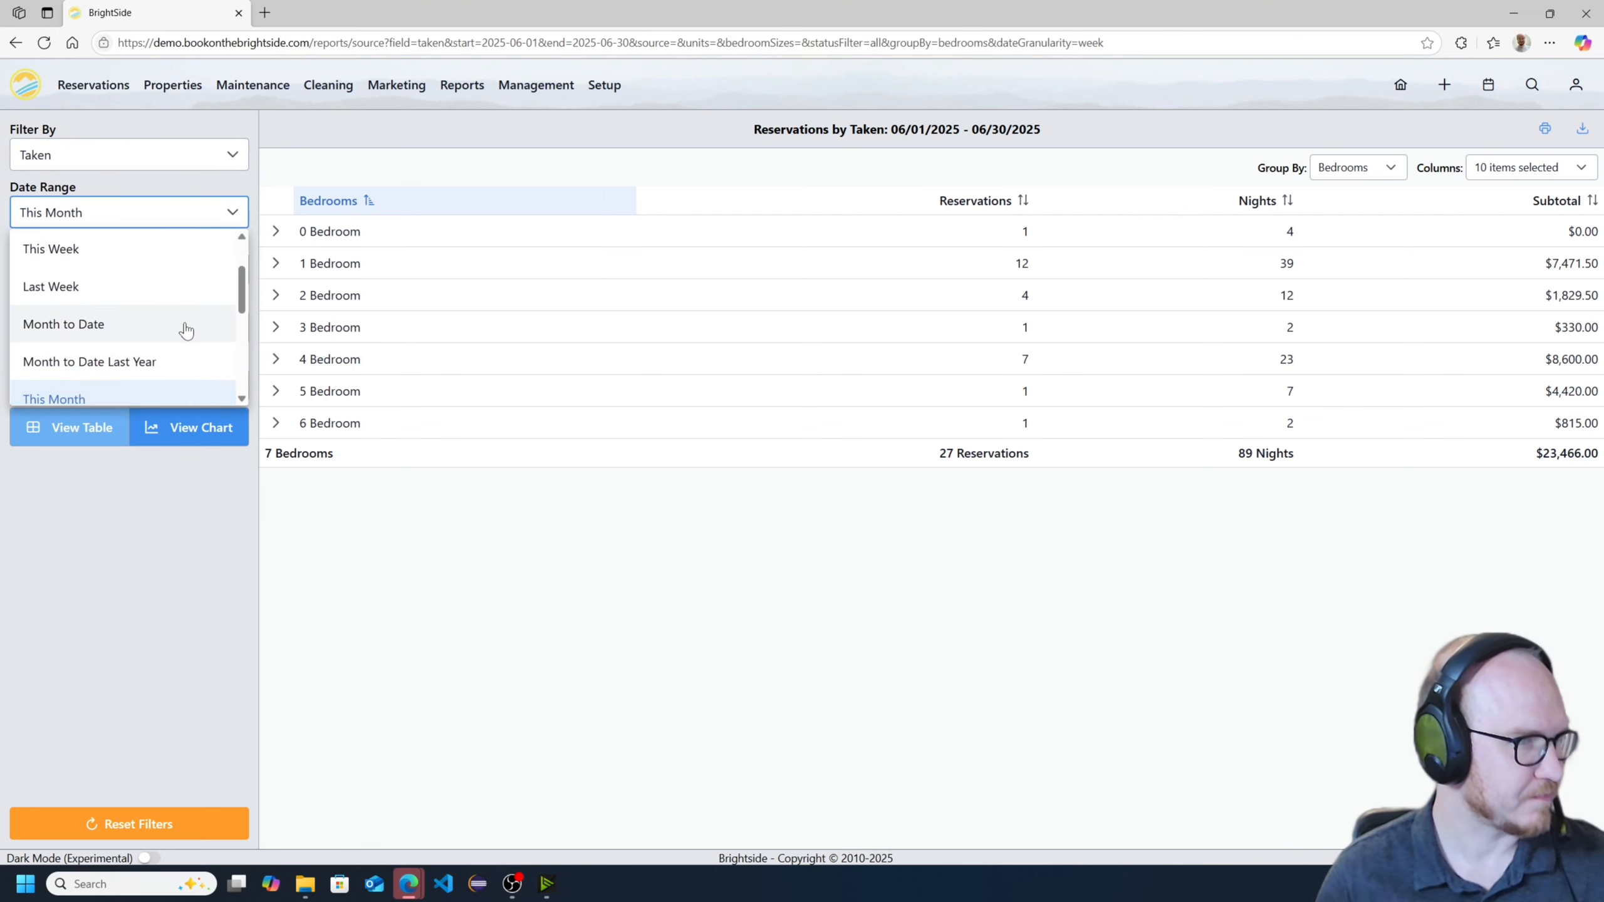
scroll(155, 319, "down", 5)
scroll(155, 318, "up", 5)
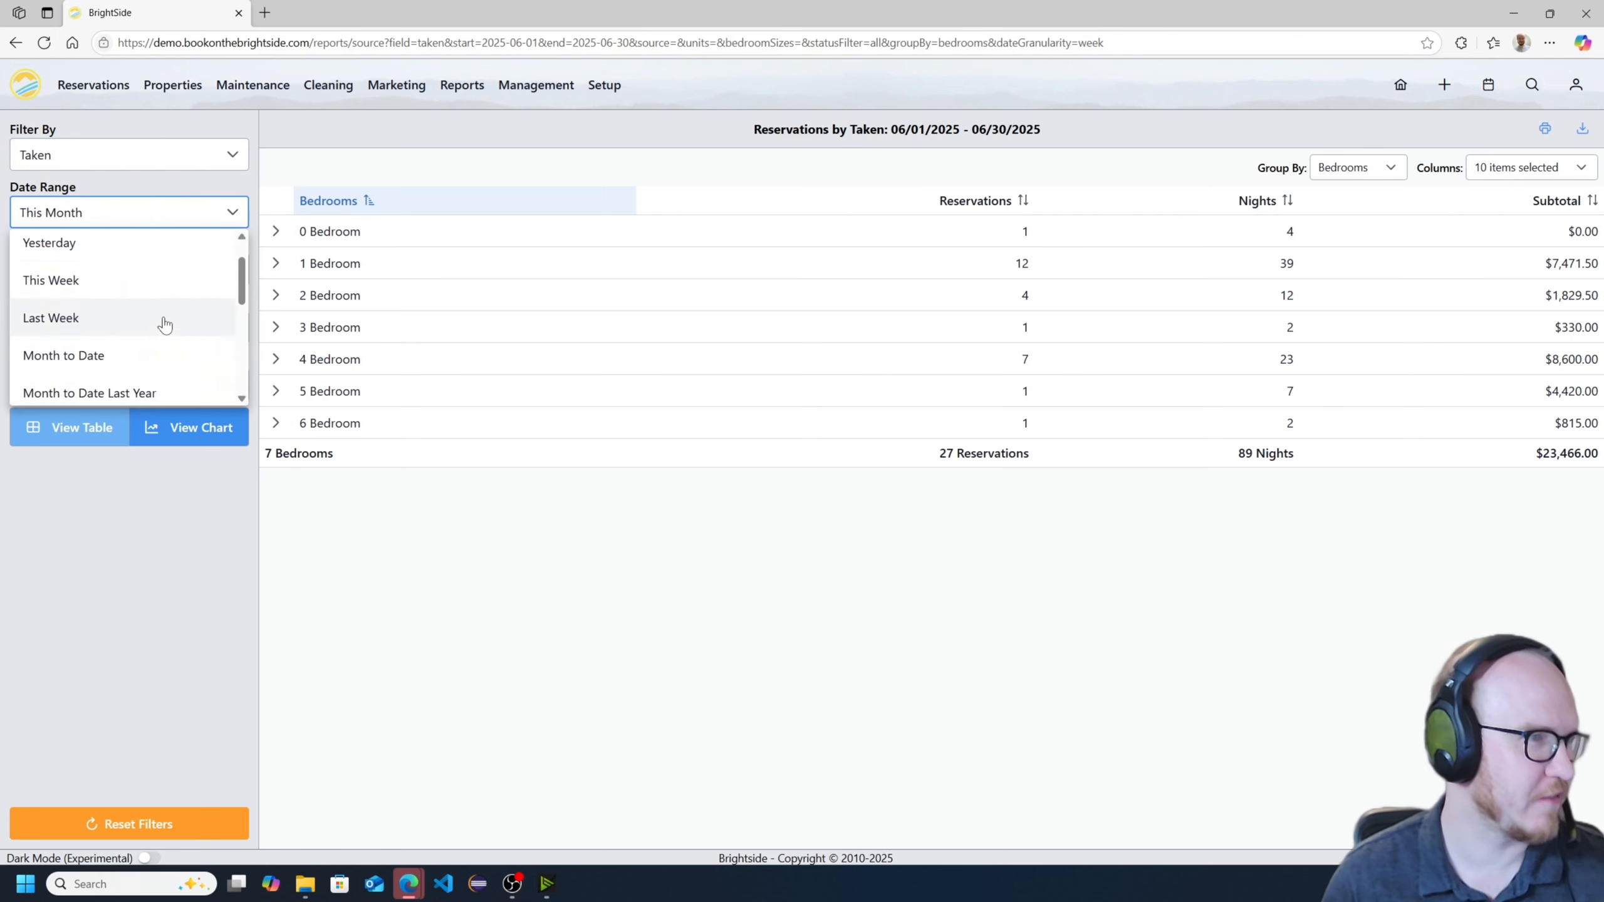
scroll(133, 246, "down", 2)
scroll(152, 328, "down", 2)
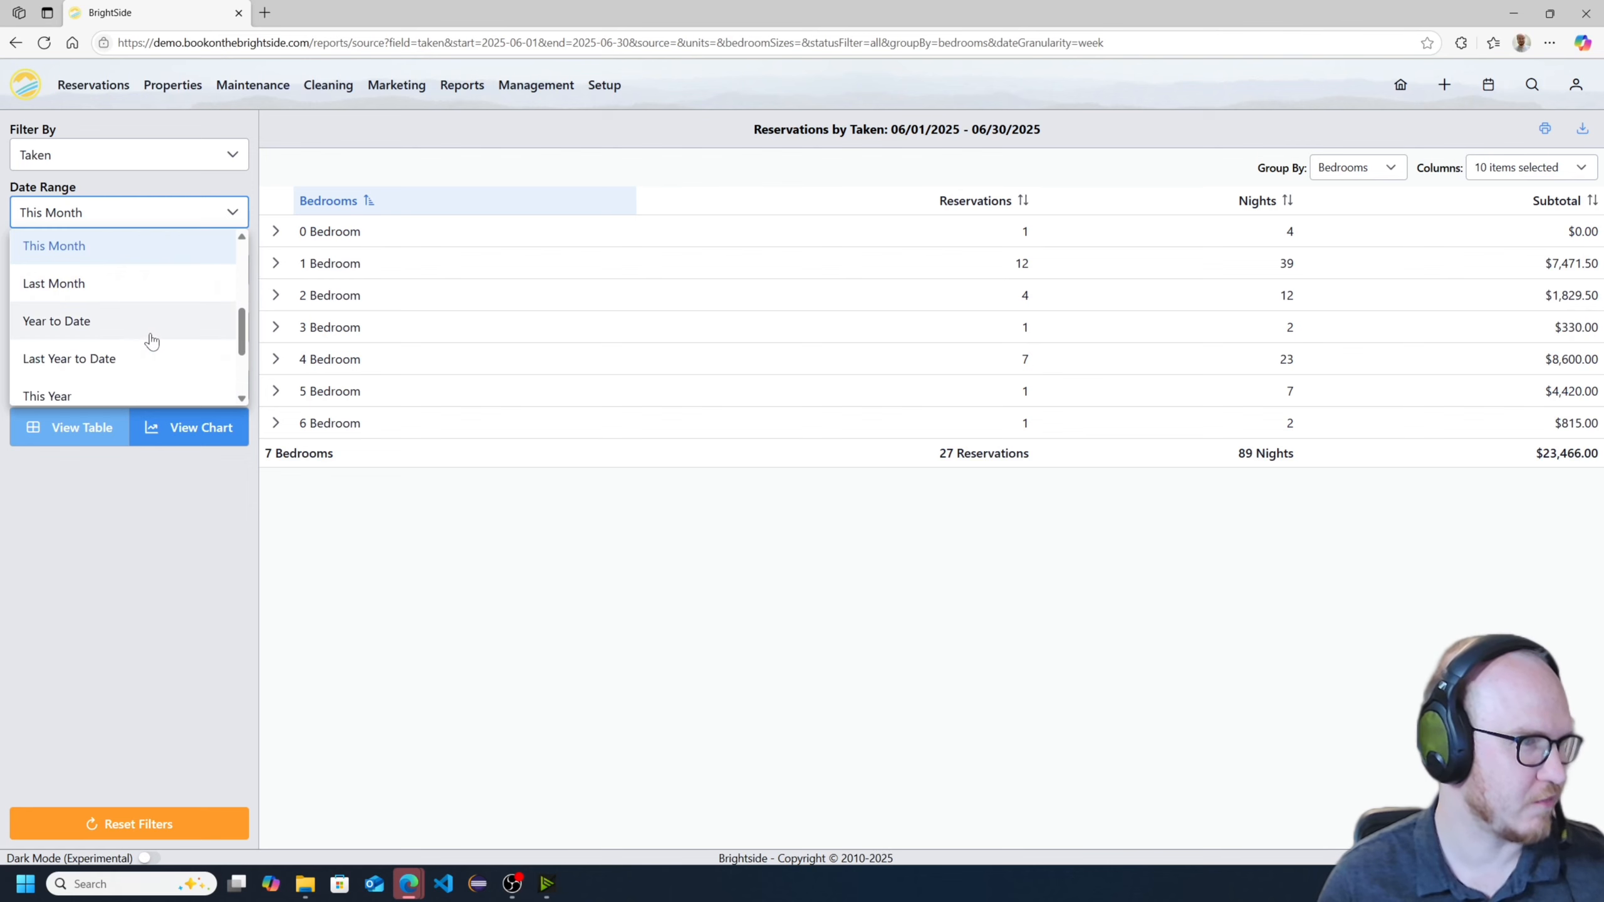
scroll(107, 352, "down", 2)
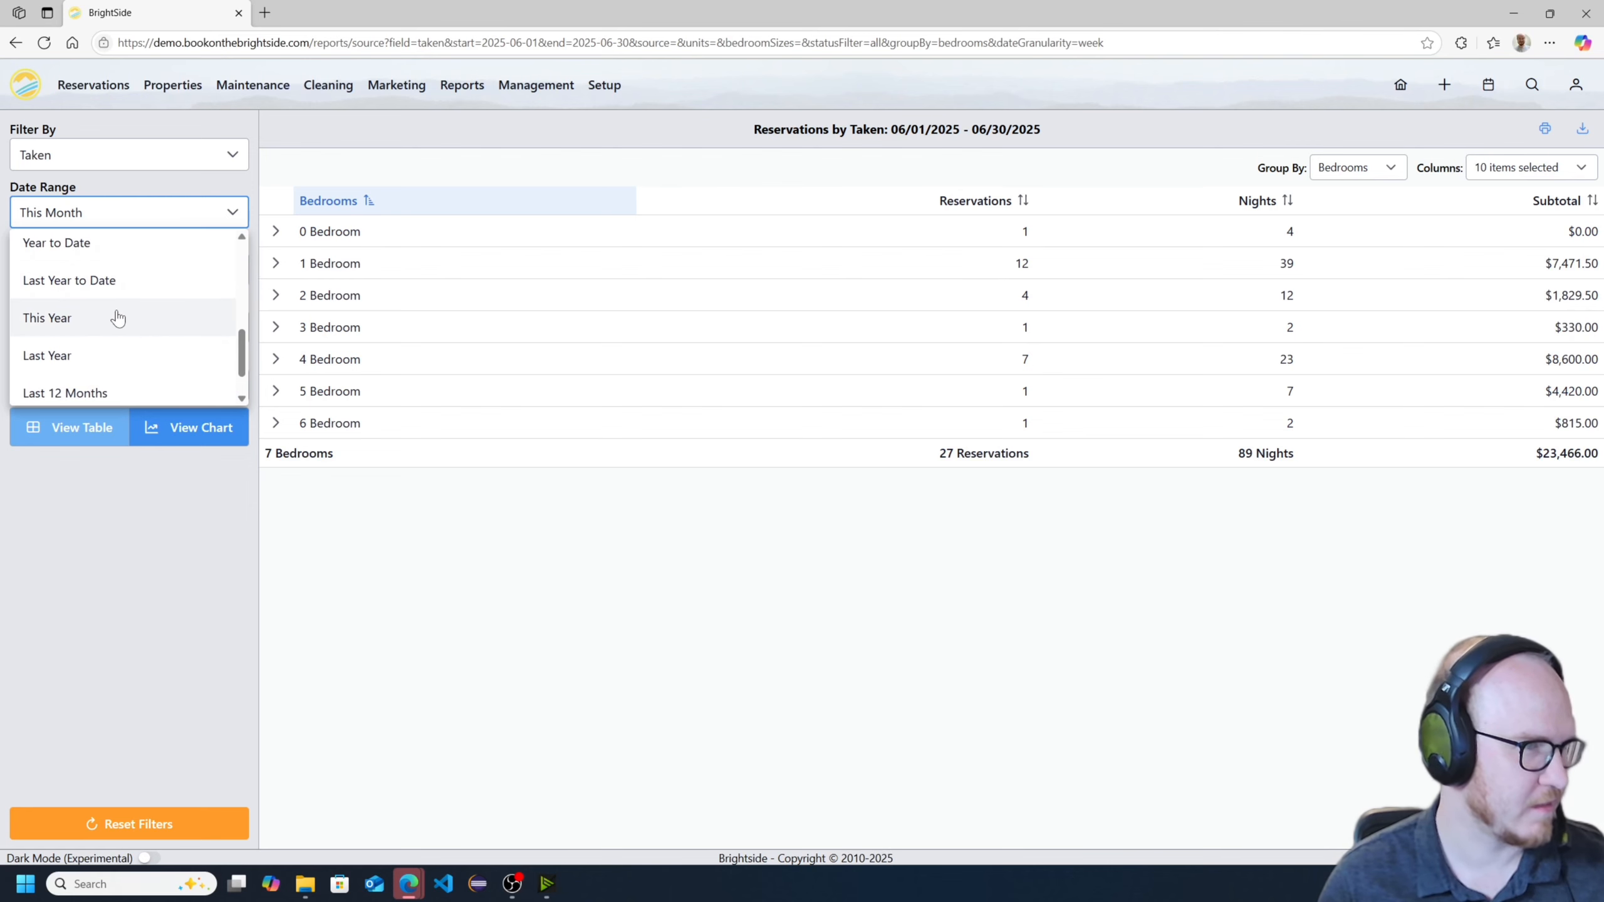
left_click(113, 354)
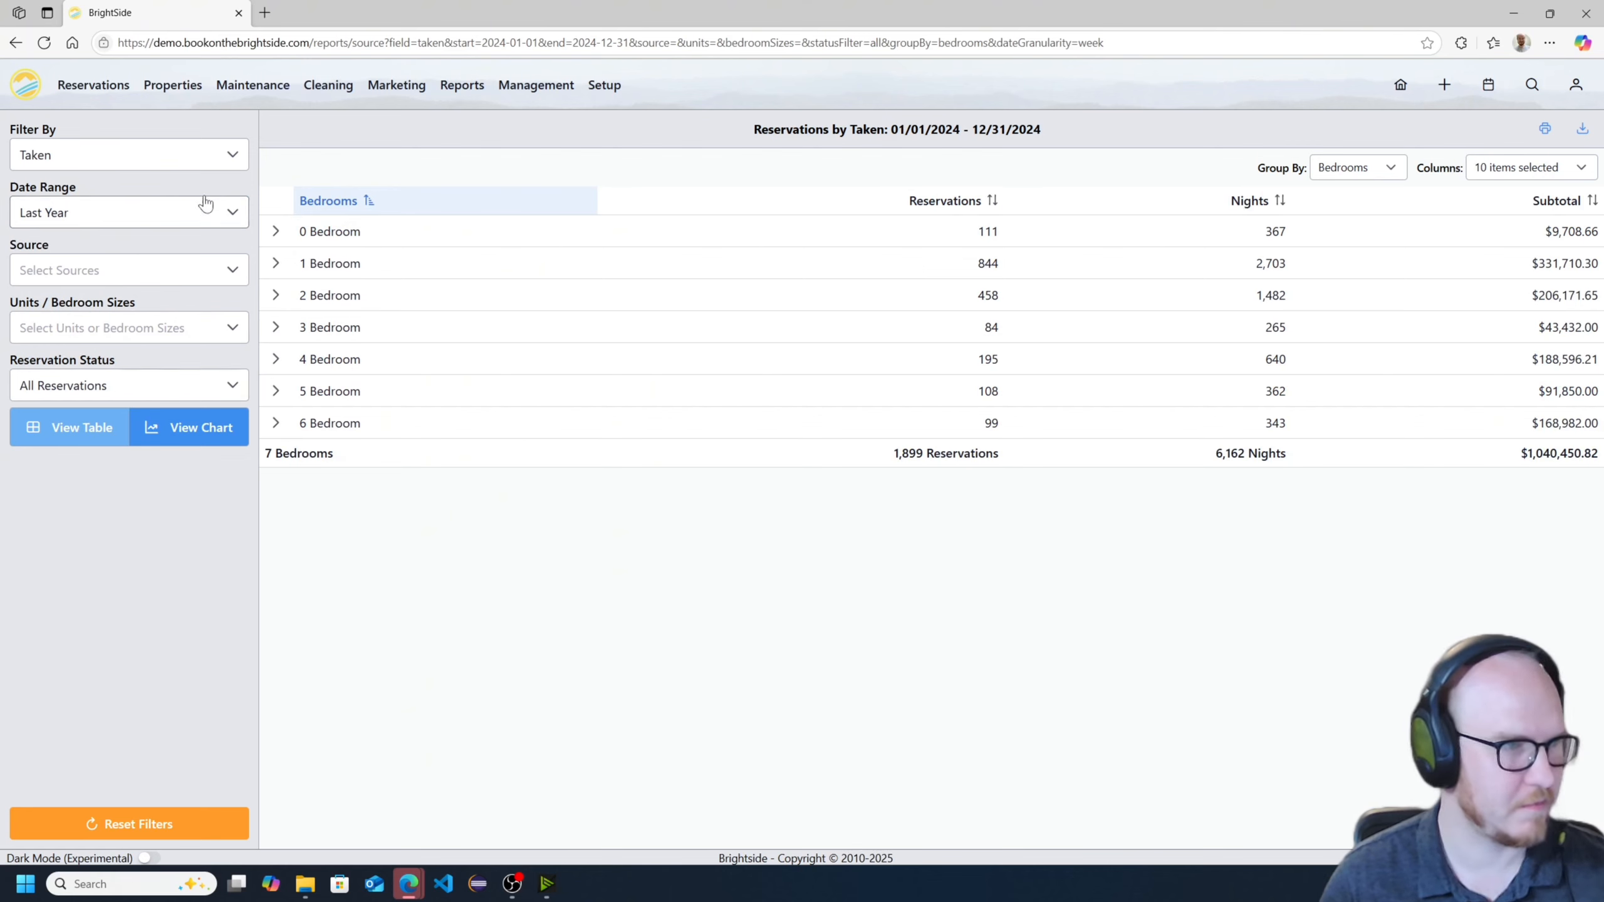
- Change the grouping of last year's reservations to Source
left_click(1383, 168)
scroll(1373, 267, "down", 1)
scroll(1370, 316, "down", 1)
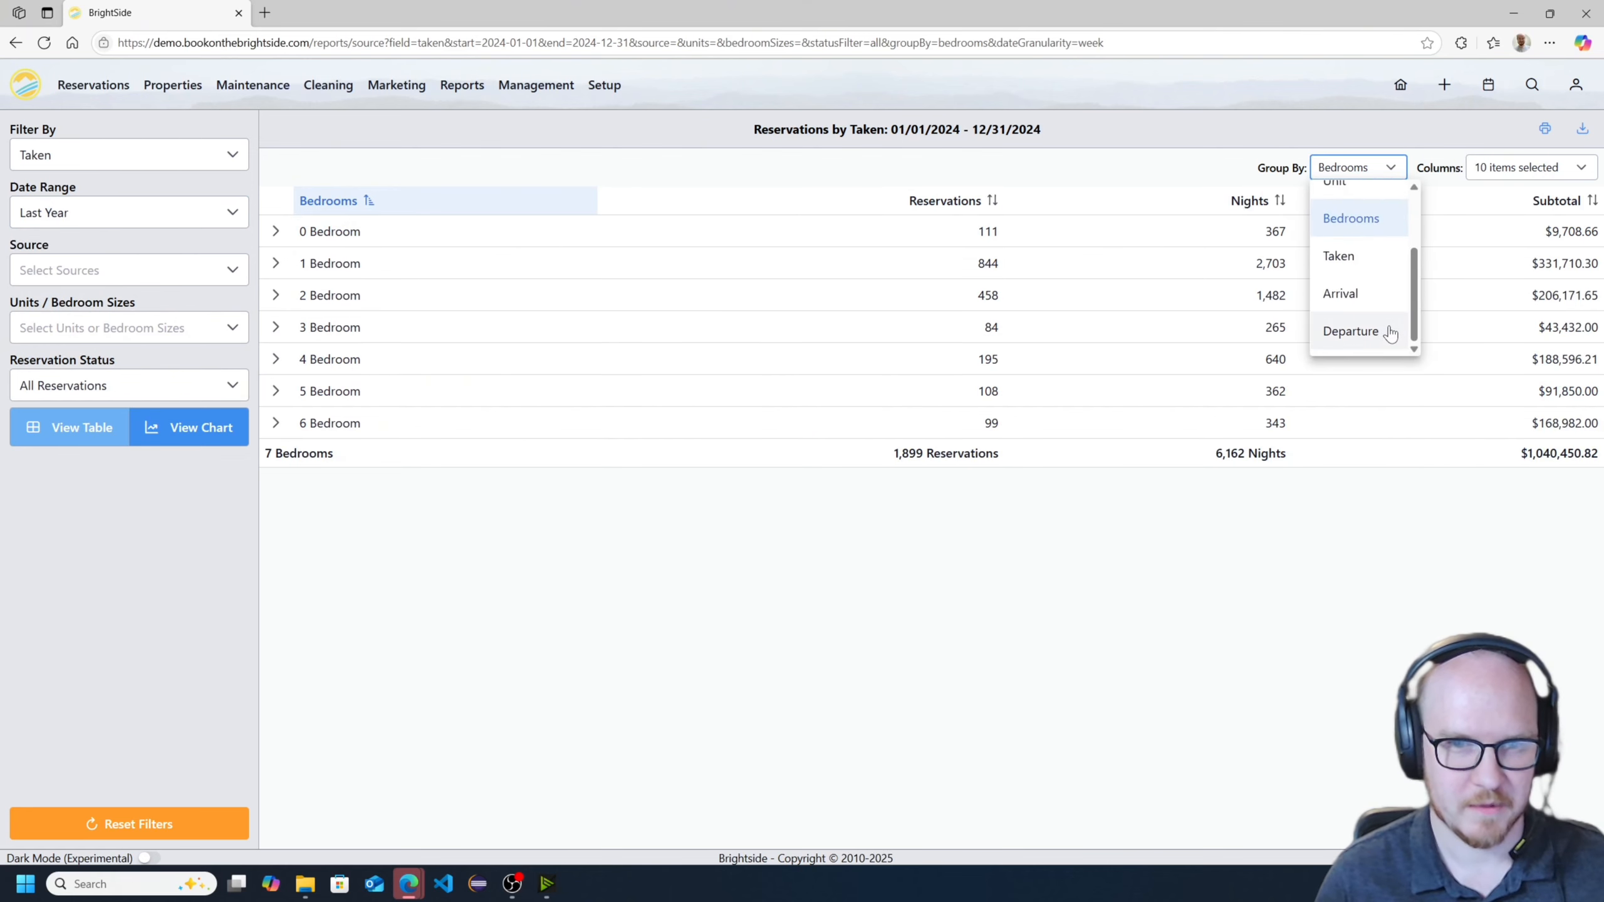
scroll(1370, 304, "up", 2)
left_click(1372, 255)
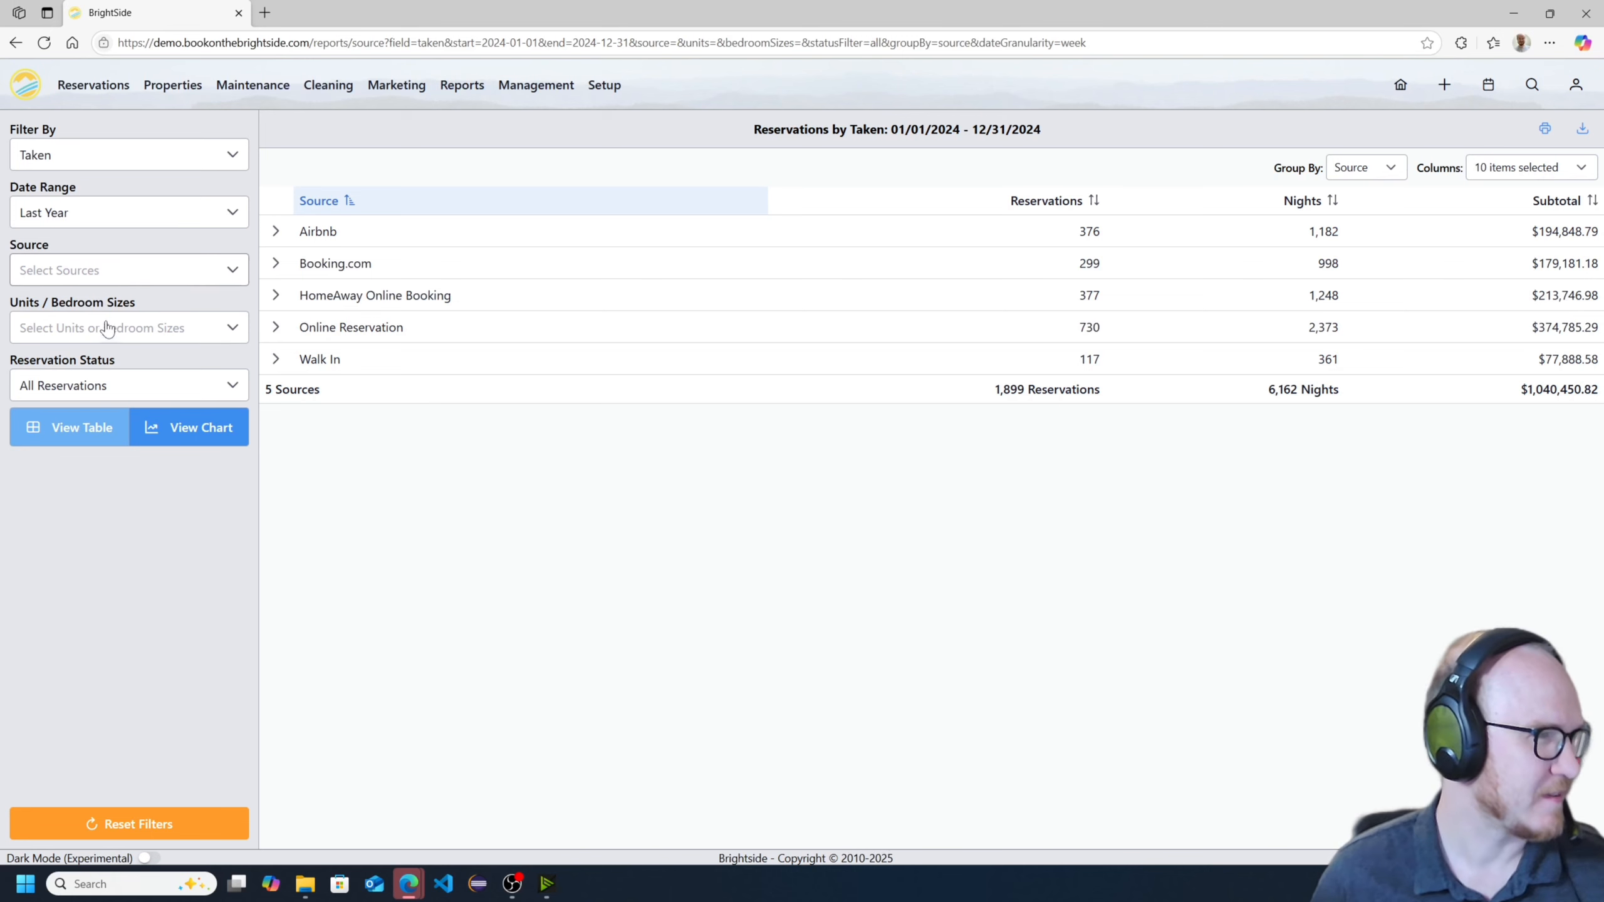
- Filter the report to the 1 Bedroom size and remove that filter again
left_click(203, 334)
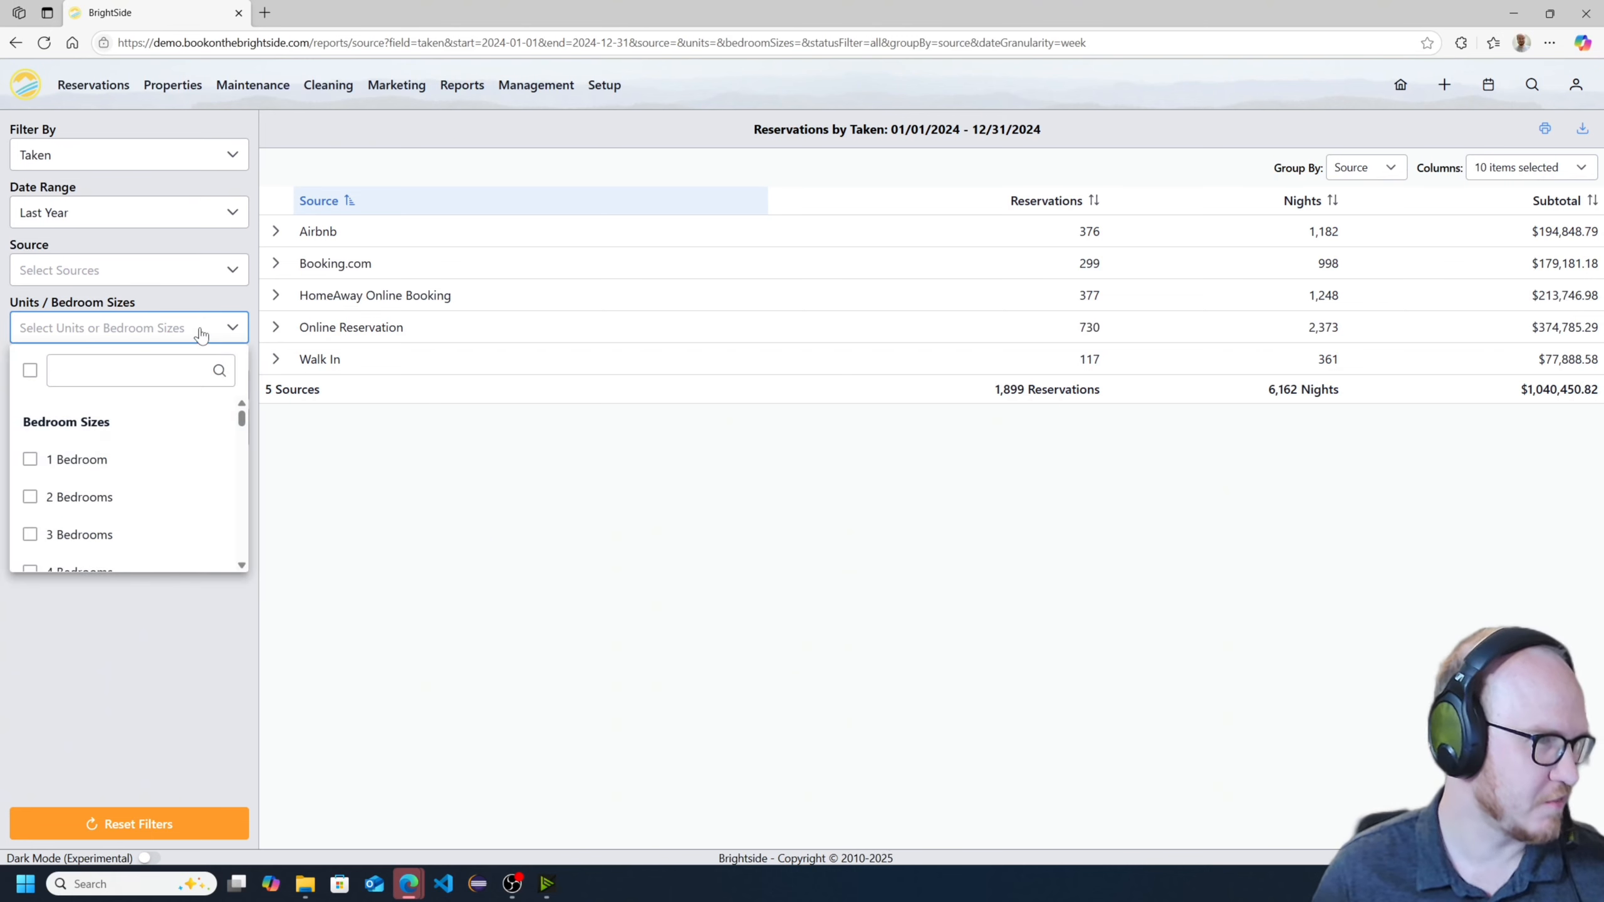
left_click(96, 465)
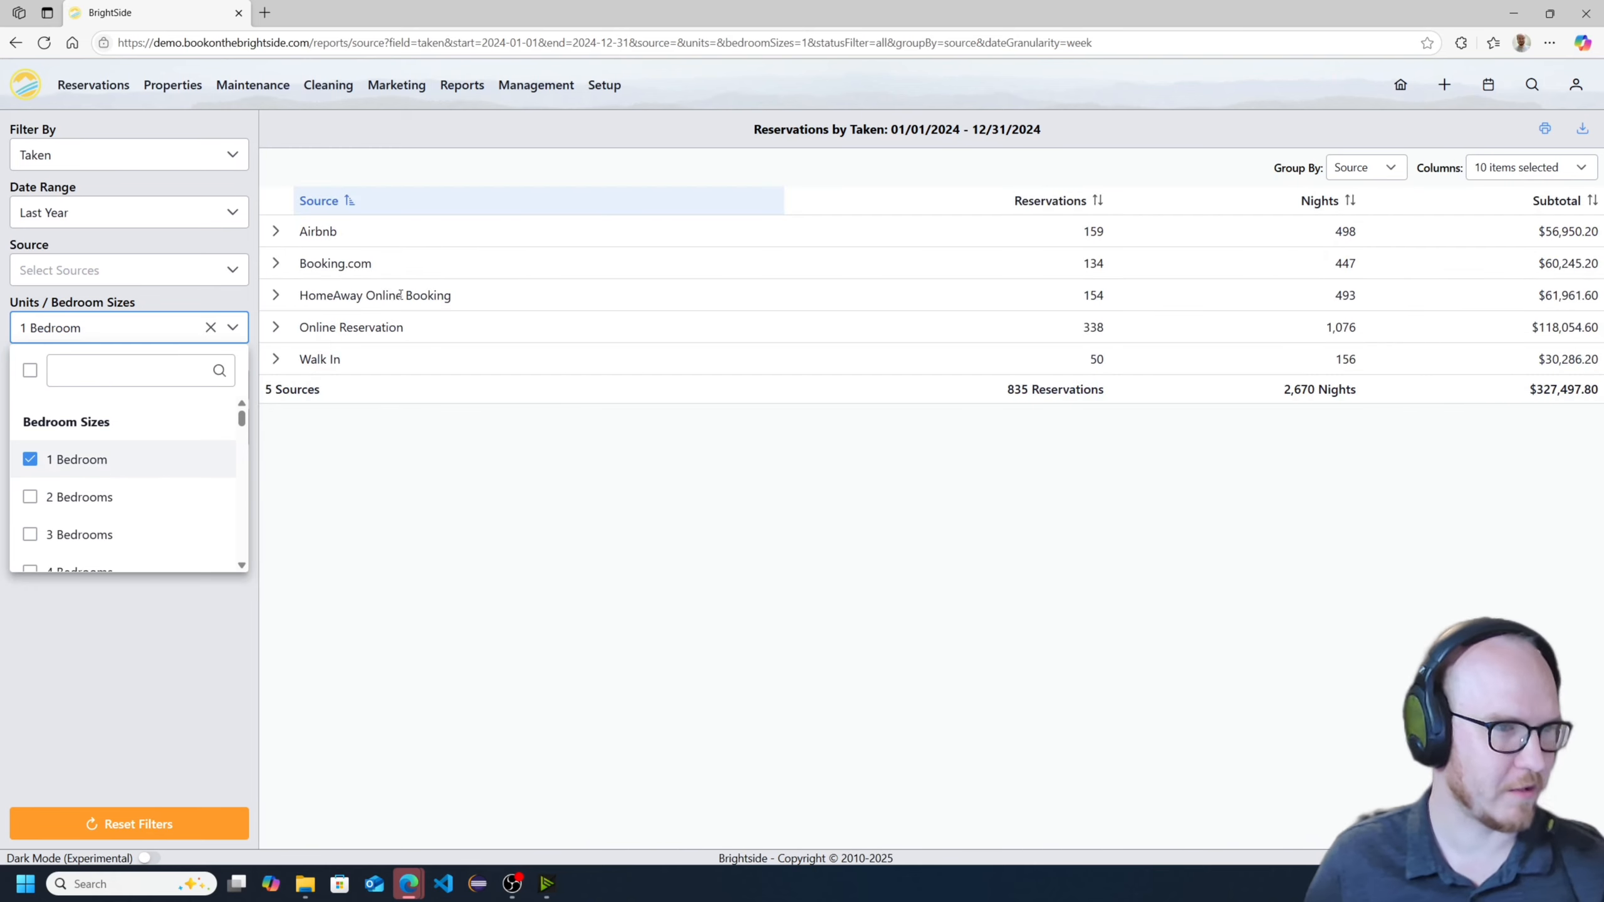
left_click(114, 454)
- Filter the report to the 4, 5 and 6 Bedrooms sizes
scroll(149, 483, "down", 2)
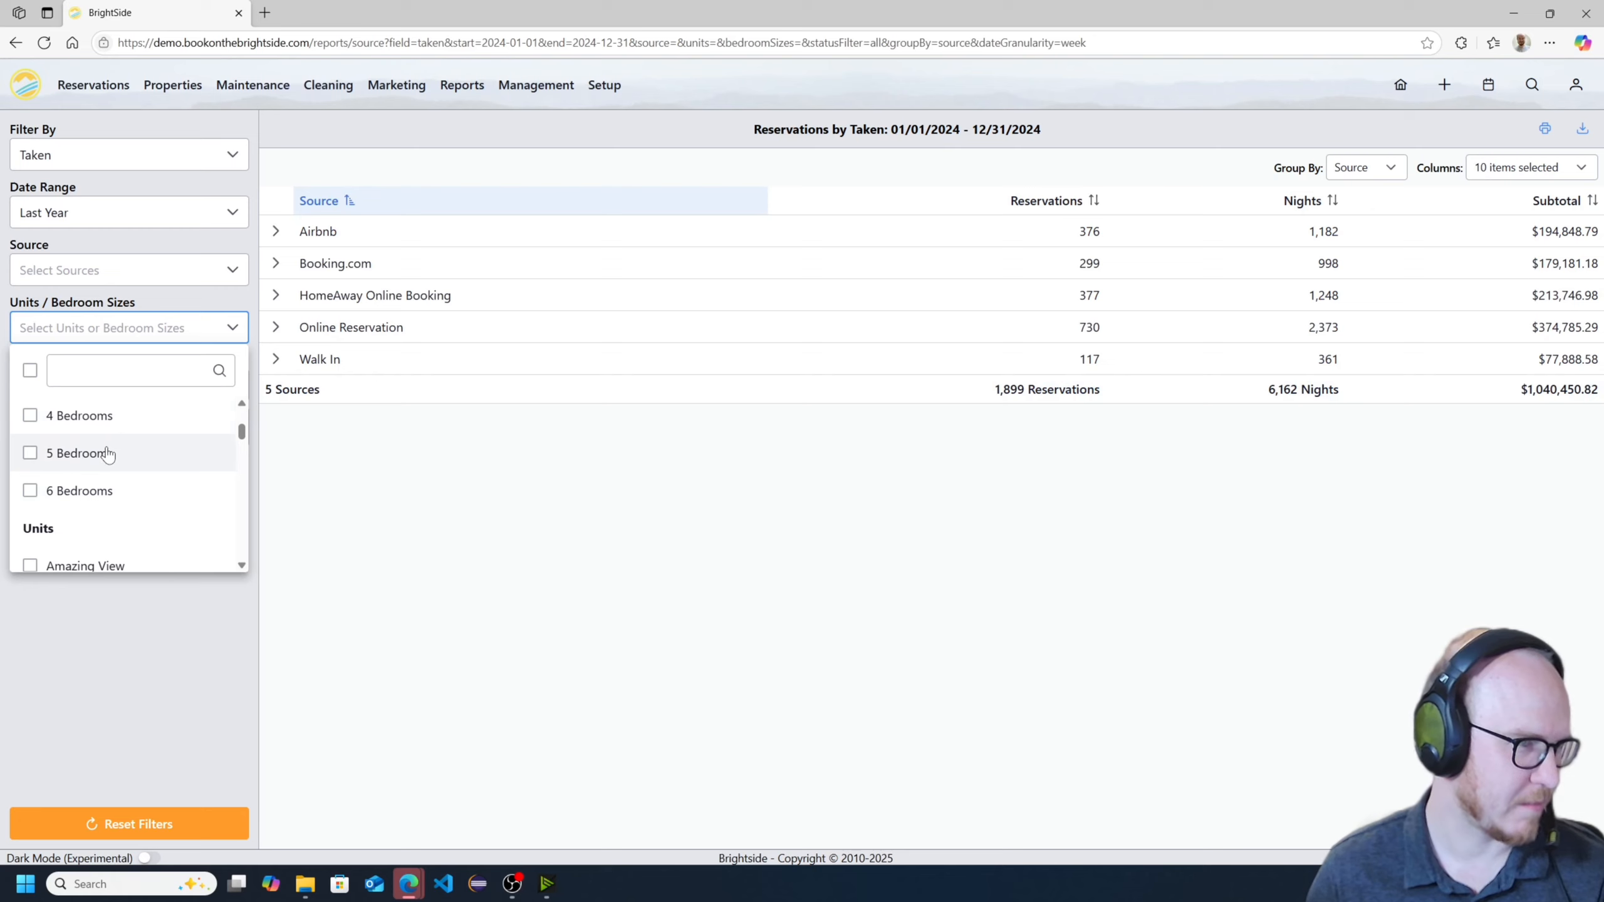
left_click(79, 415)
left_click(100, 453)
left_click(110, 491)
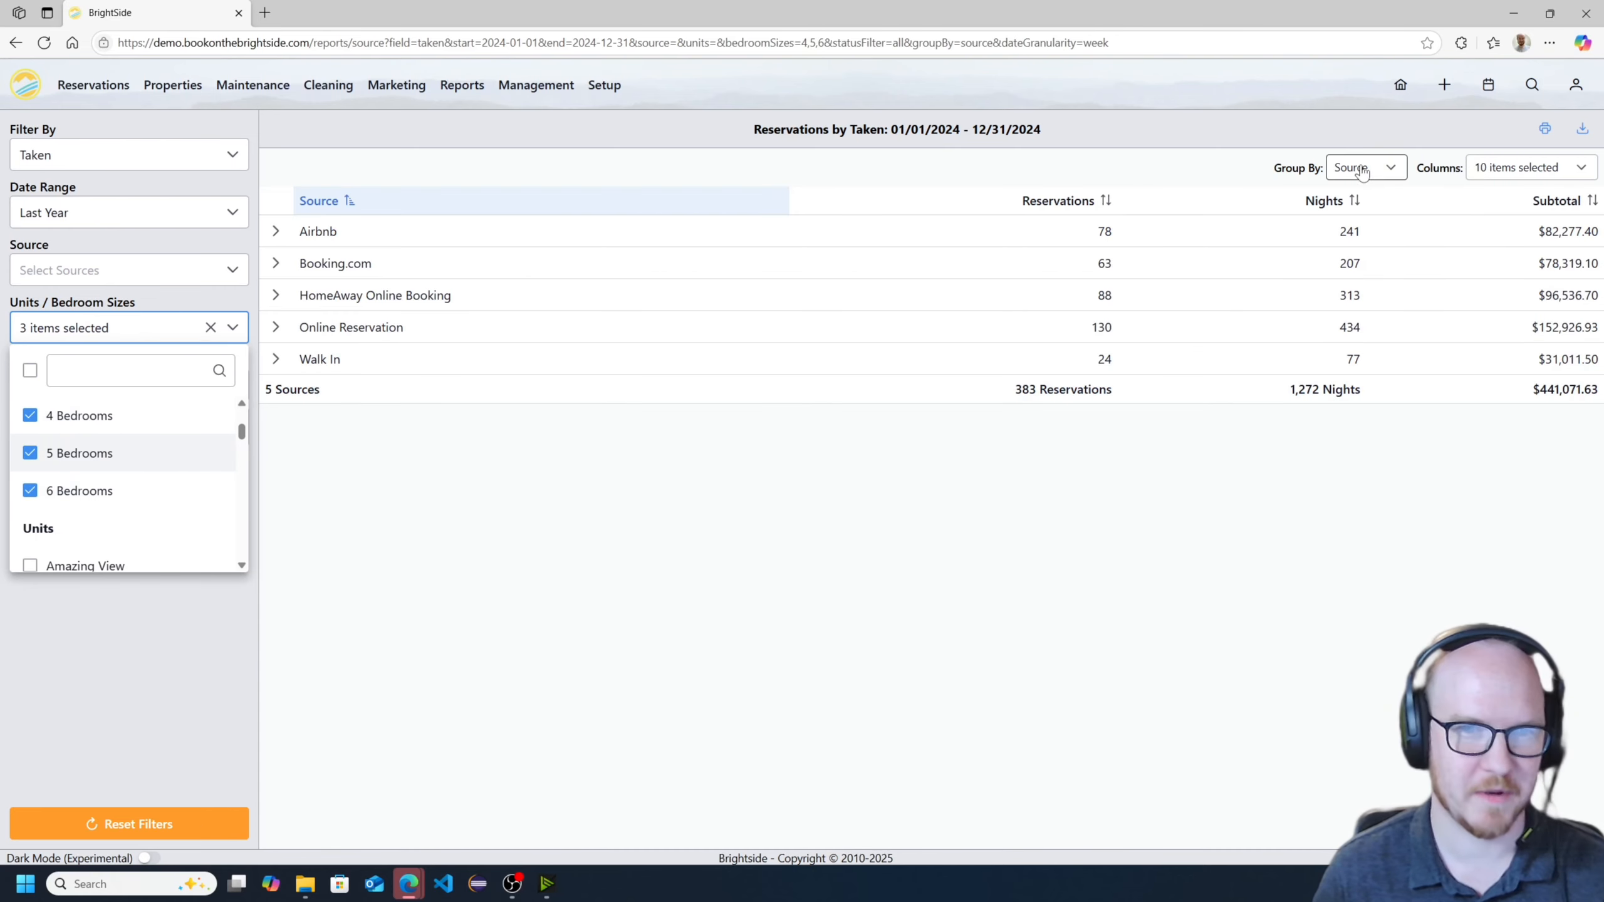
- Clear the 4, 5 and 6 Bedrooms filters so all unit sizes are included
left_click(127, 415)
left_click(107, 454)
left_click(107, 487)
scroll(195, 480, "down", 2)
scroll(189, 476, "up", 1)
left_click(68, 191)
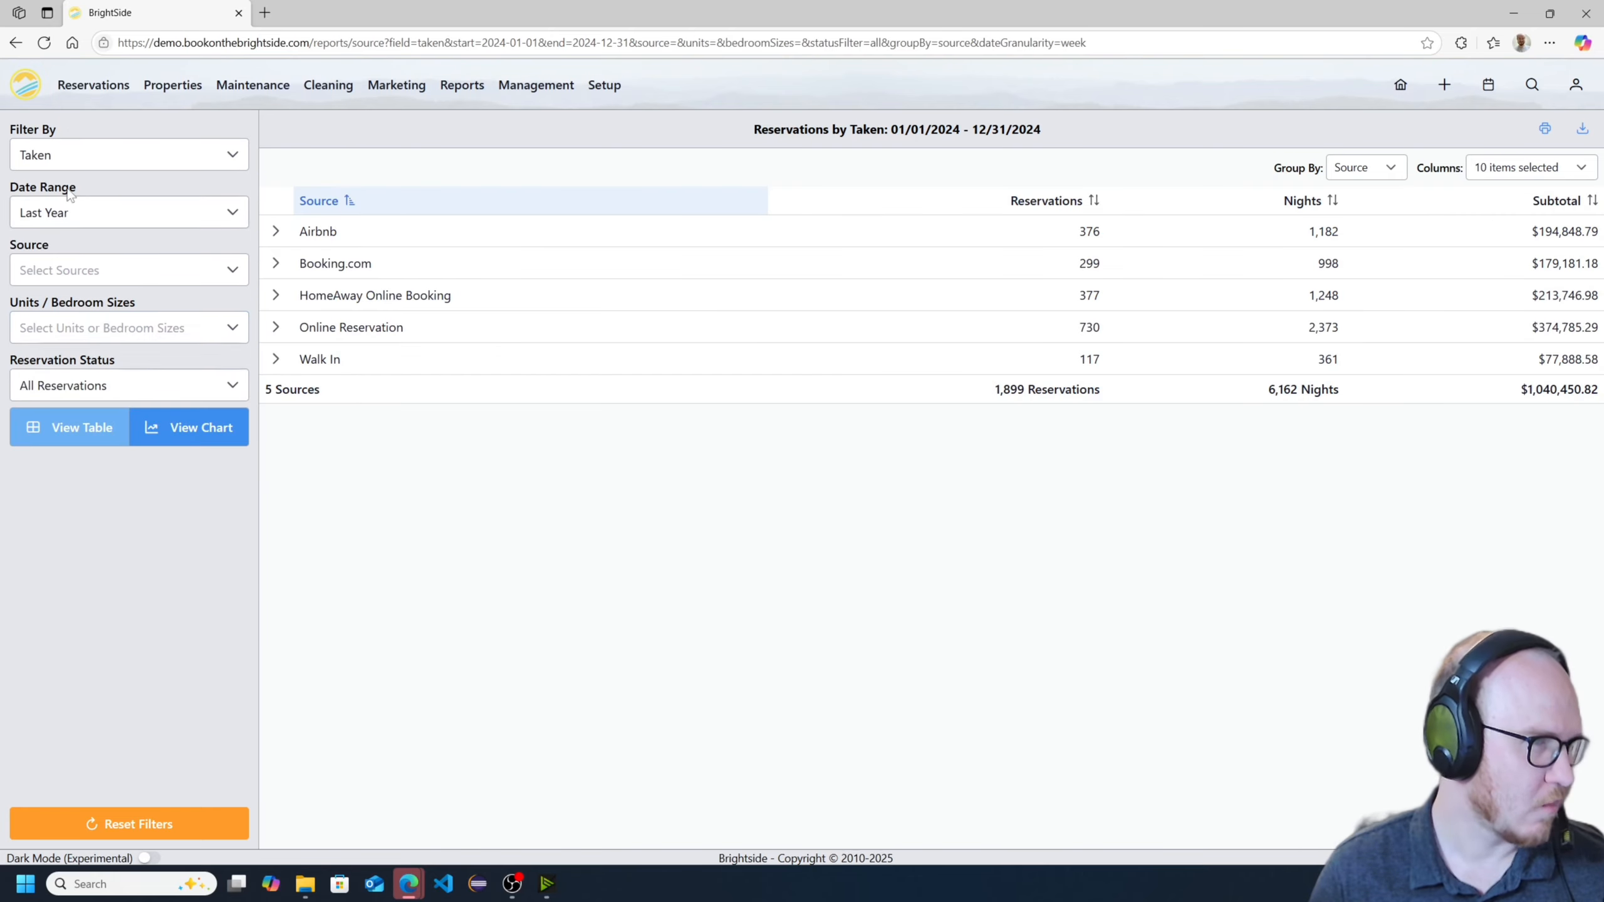
- Limit the report to the Airbnb source and group it by Bedrooms
left_click(212, 275)
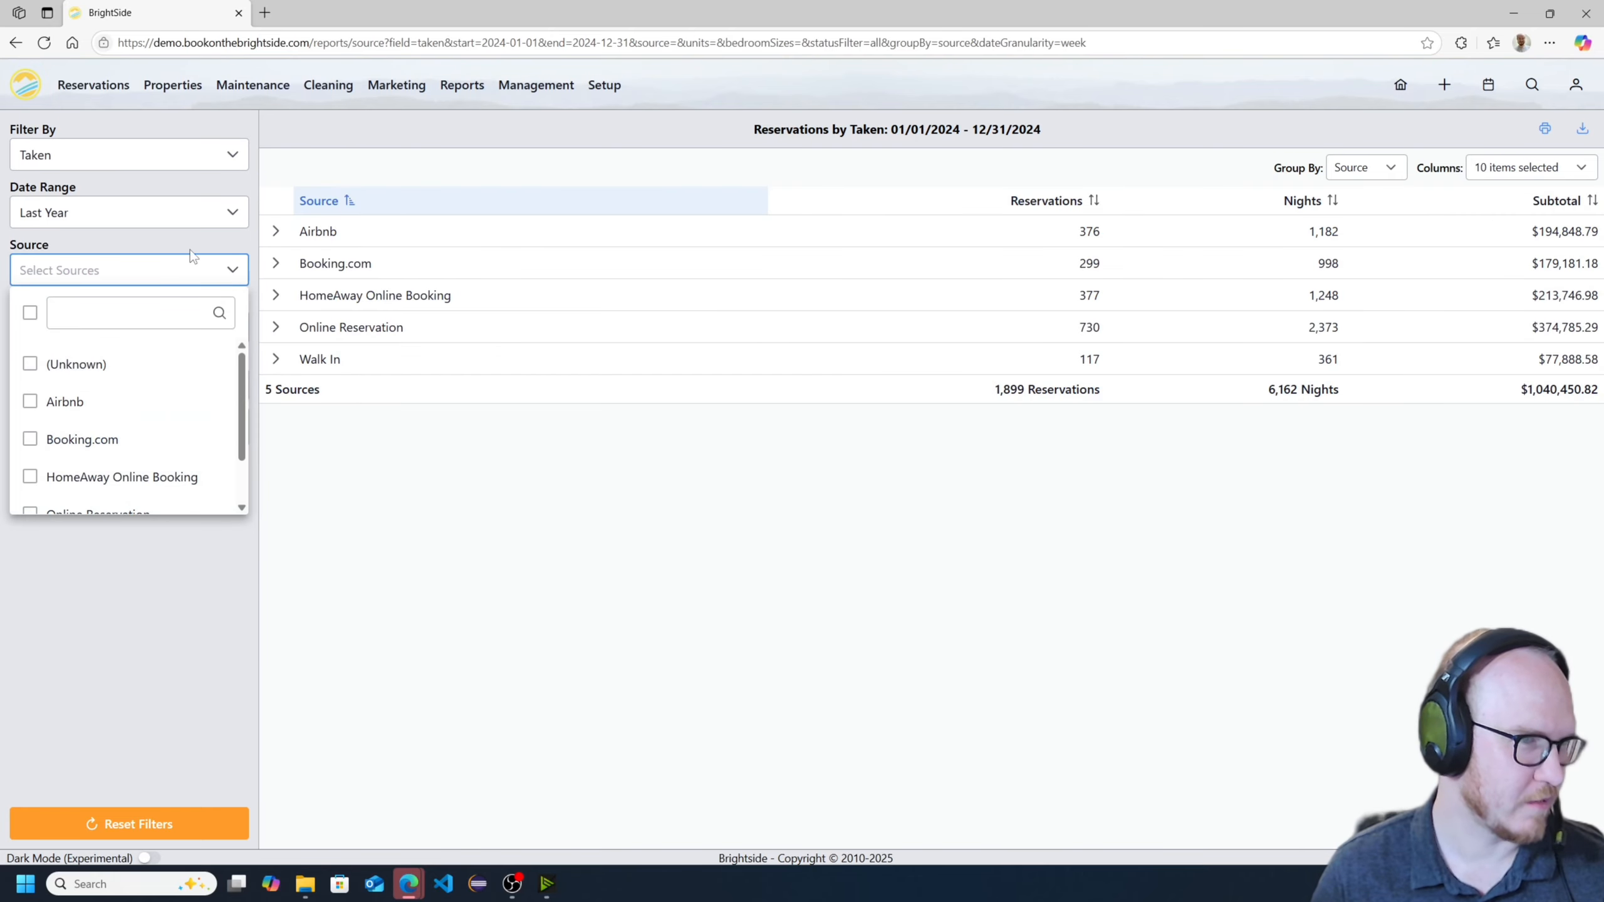
left_click(96, 403)
left_click(1187, 278)
left_click(1364, 168)
left_click(1348, 315)
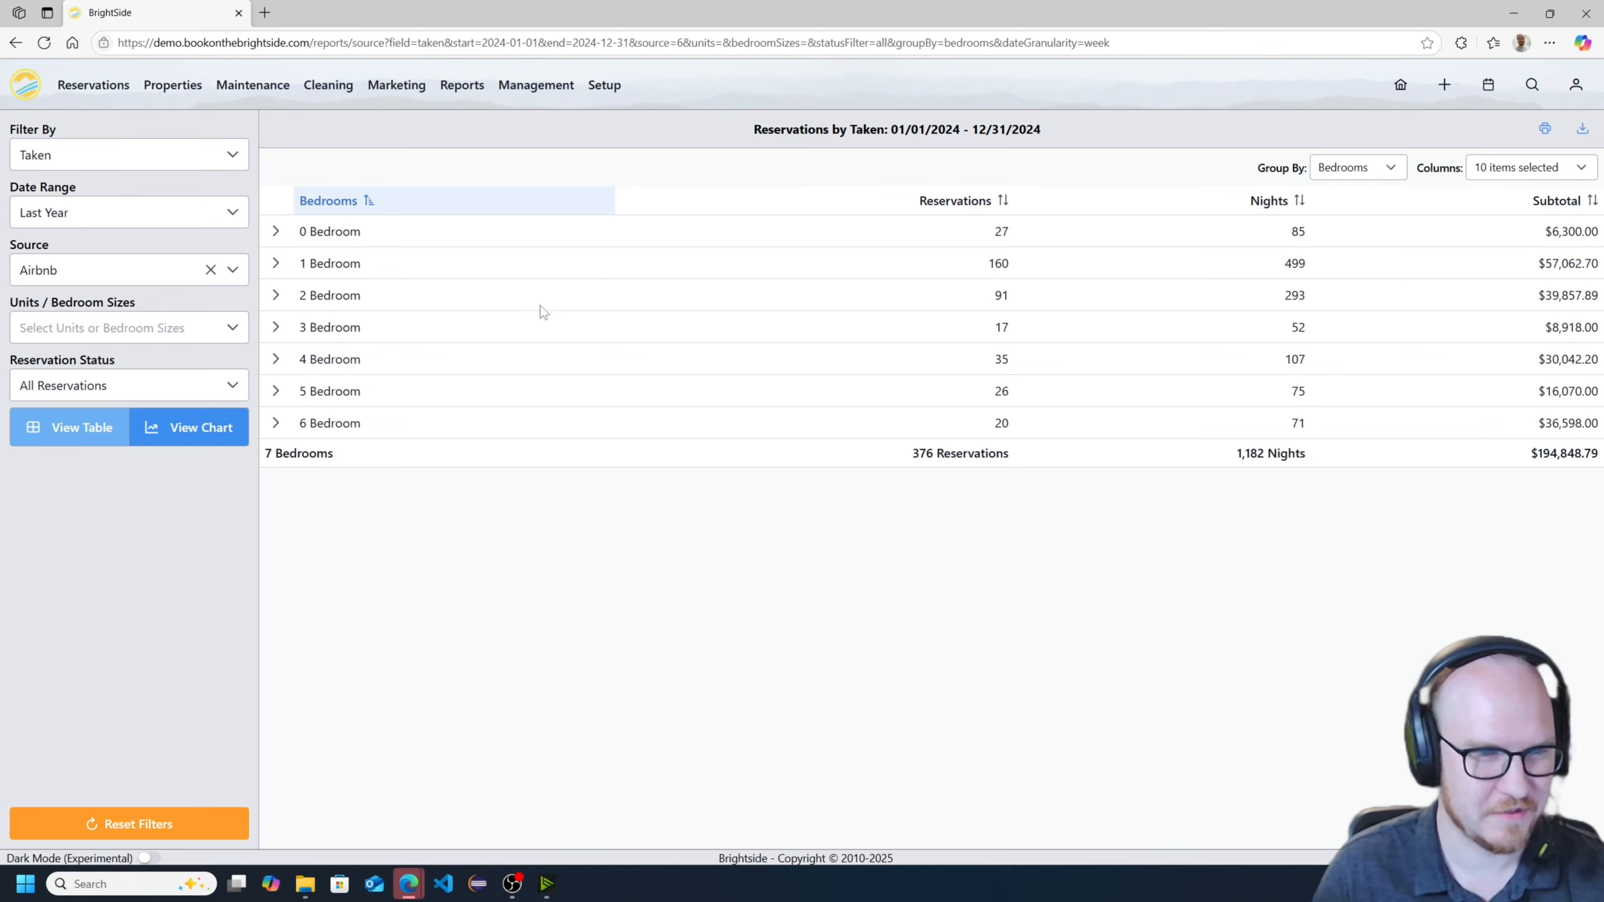
- Group the Airbnb reservations by Departure date
left_click(1357, 168)
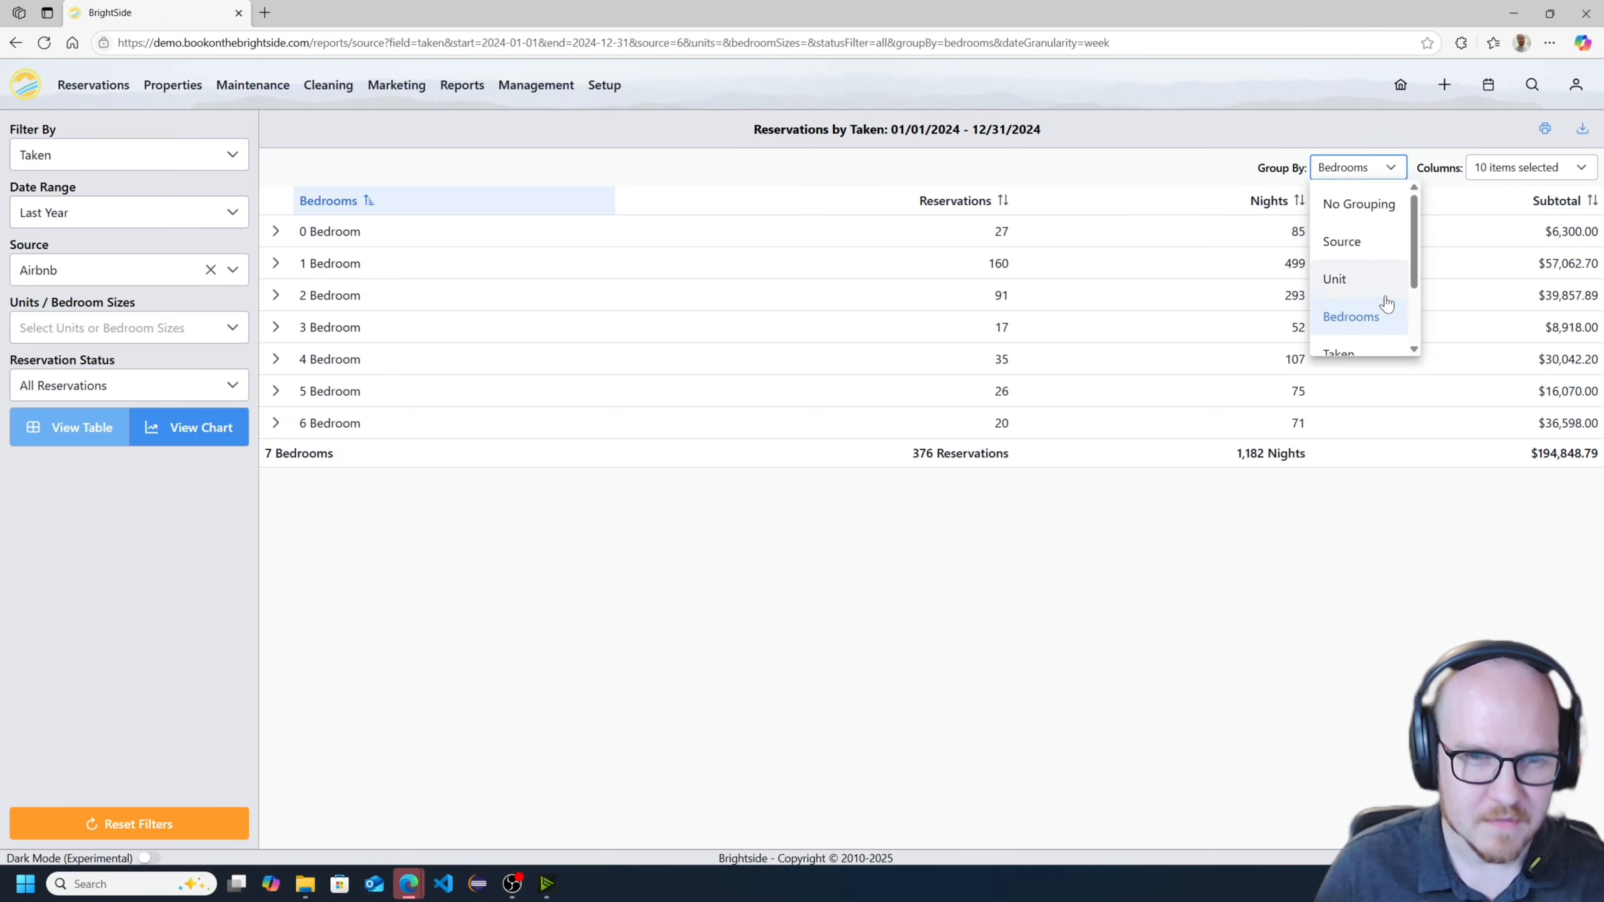
scroll(1354, 327, "down", 2)
left_click(1351, 331)
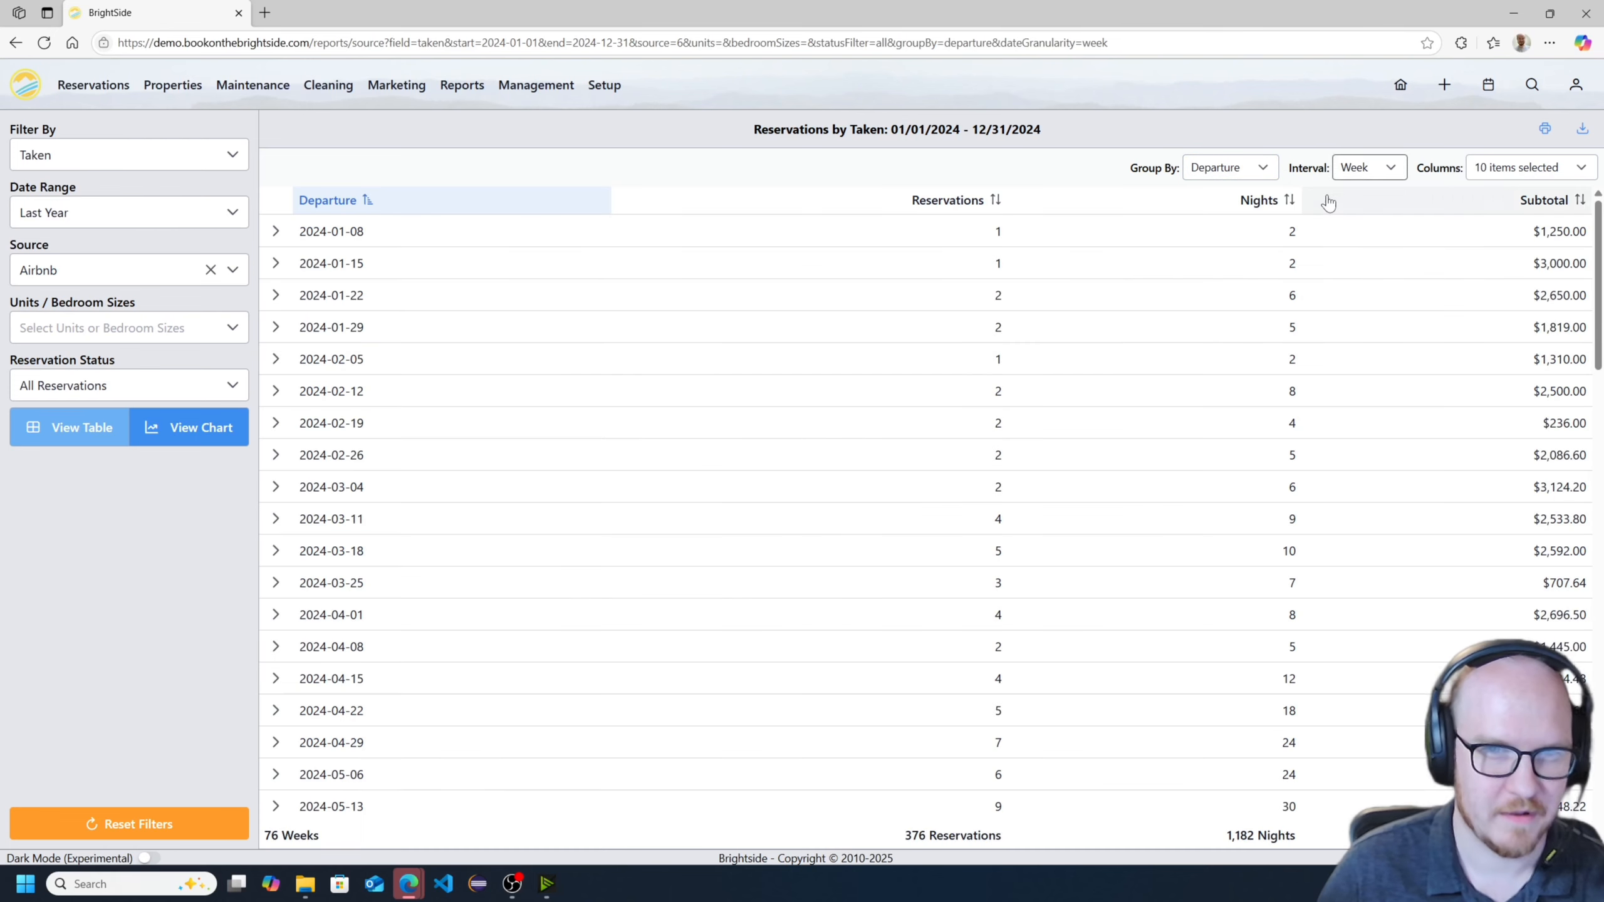
- Group the Airbnb reservations by Taken date with a Month interval
left_click(1263, 167)
left_click(1257, 273)
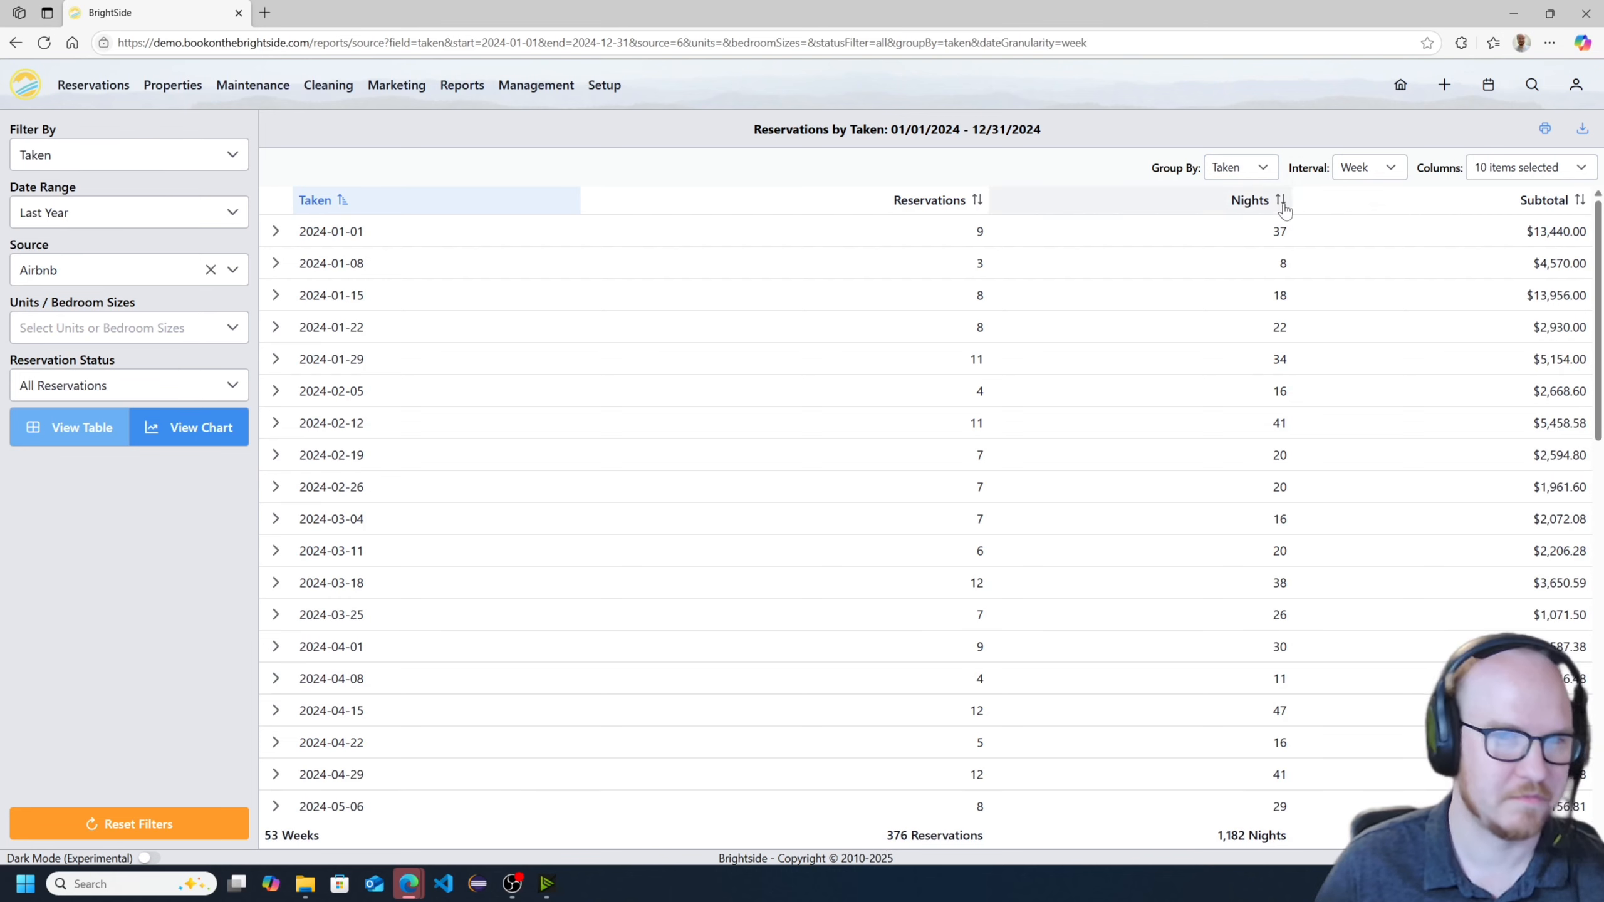
left_click(1364, 167)
left_click(1363, 282)
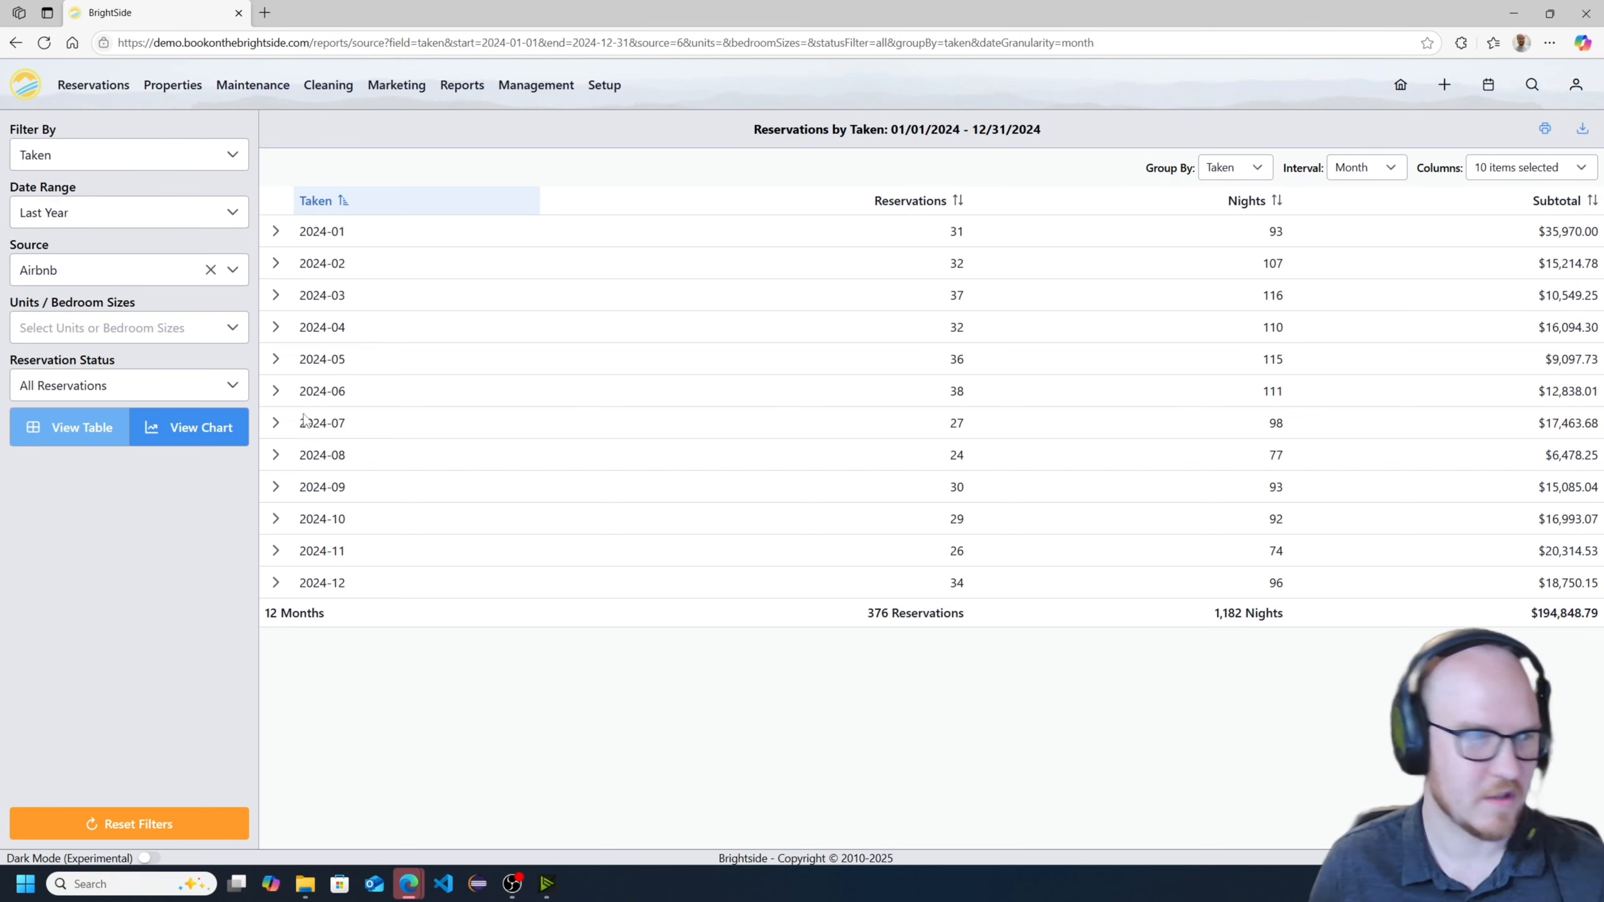
- Reset all report filters and limit the reservation status to Cancelled Reservations
left_click(134, 824)
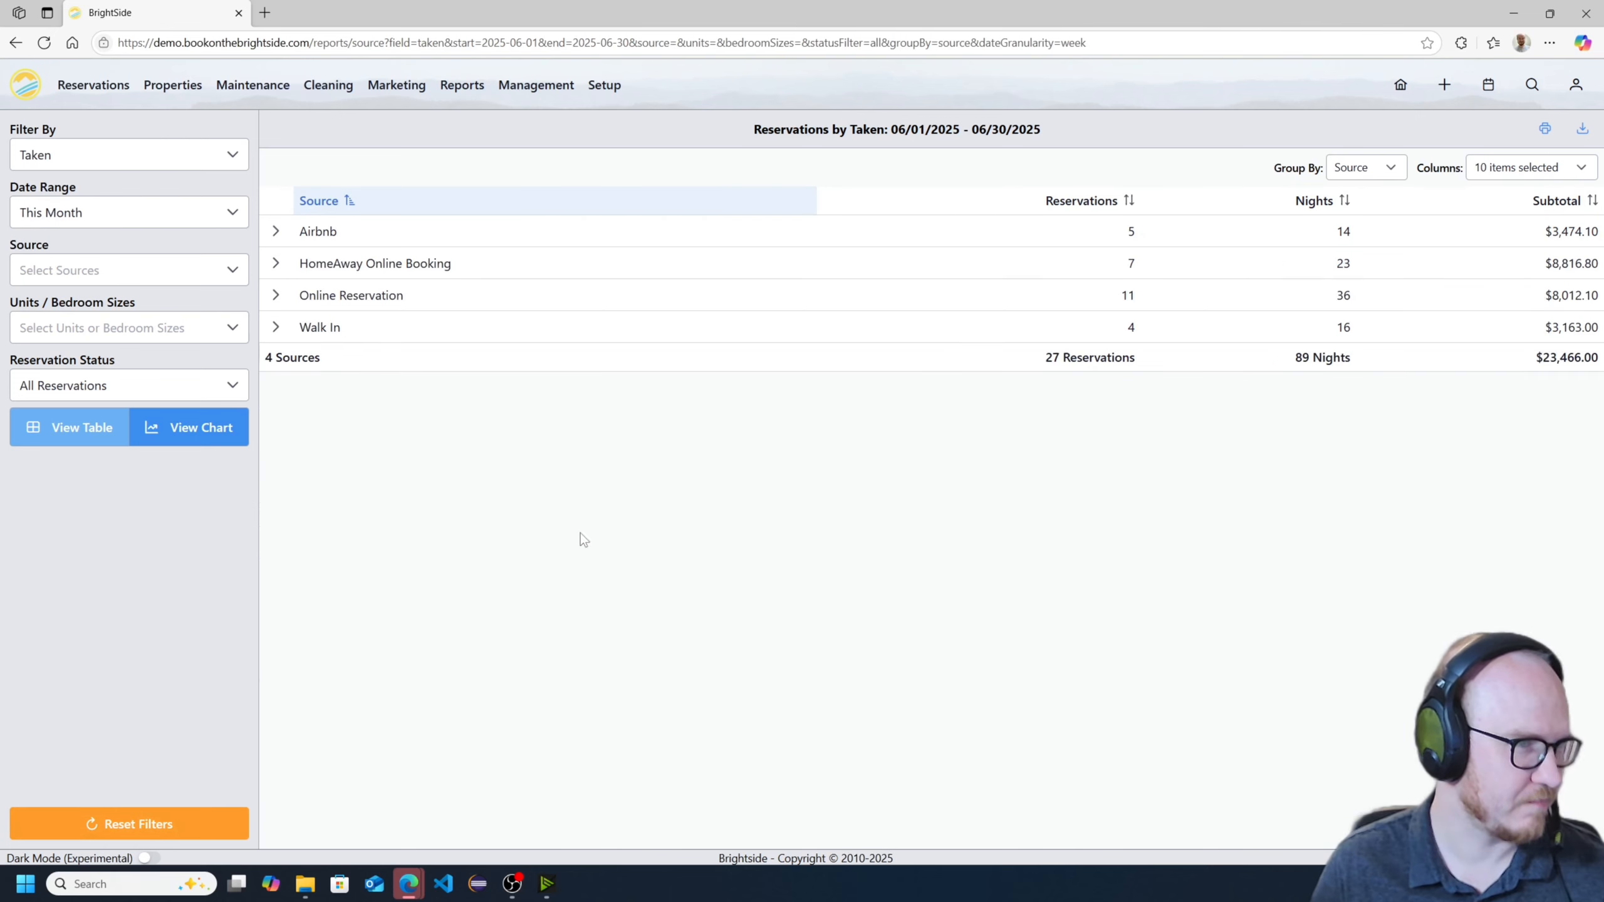
left_click(167, 387)
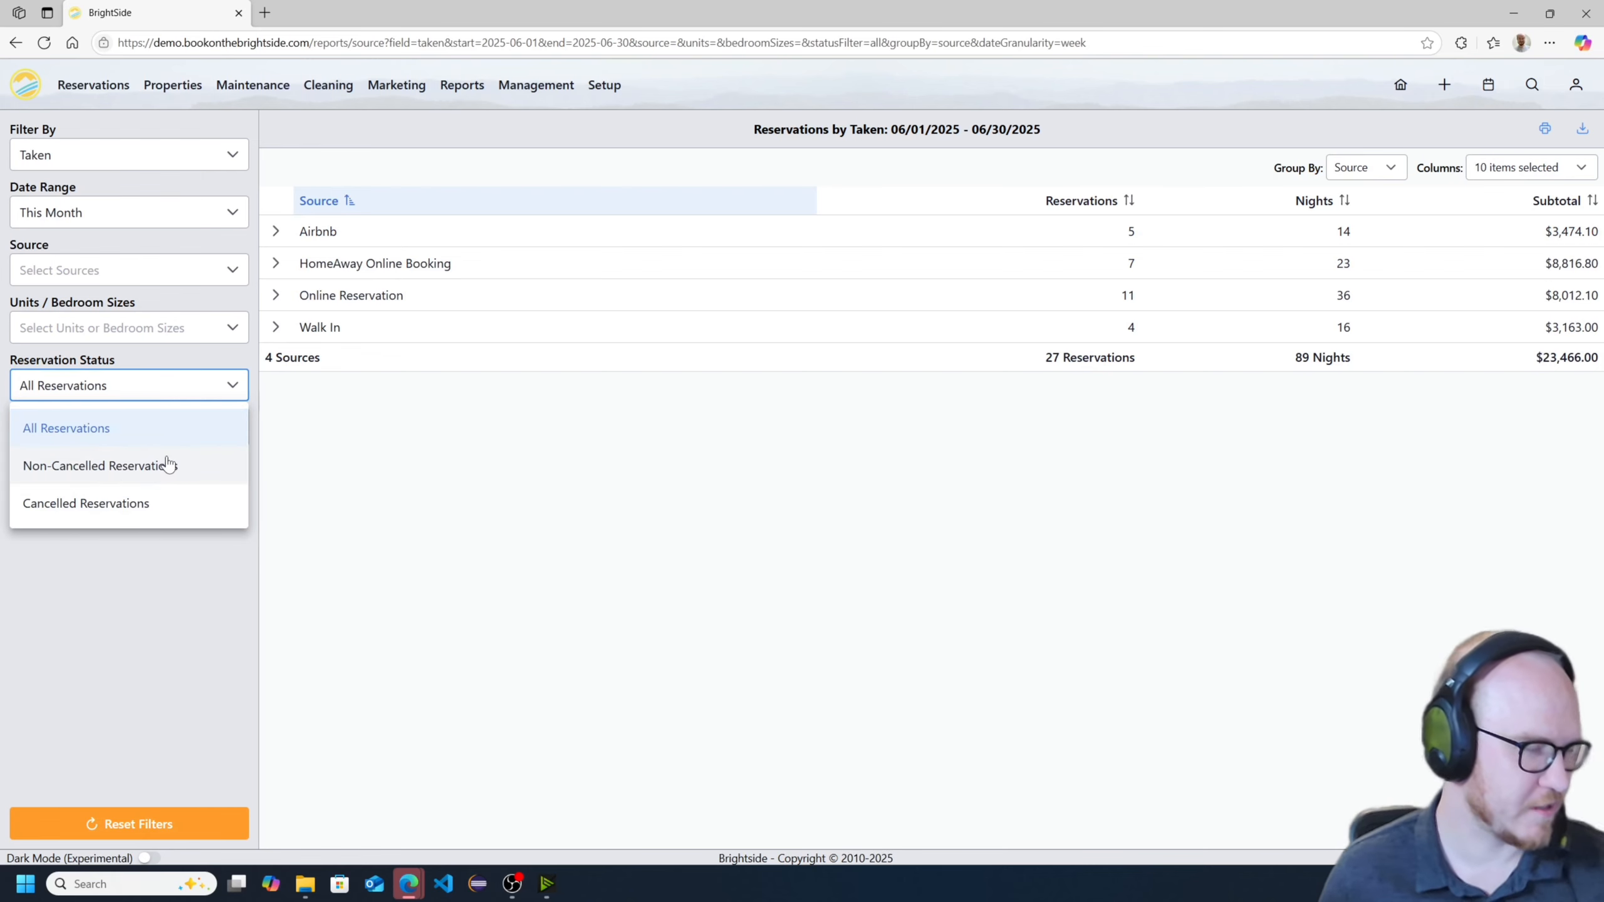
left_click(132, 505)
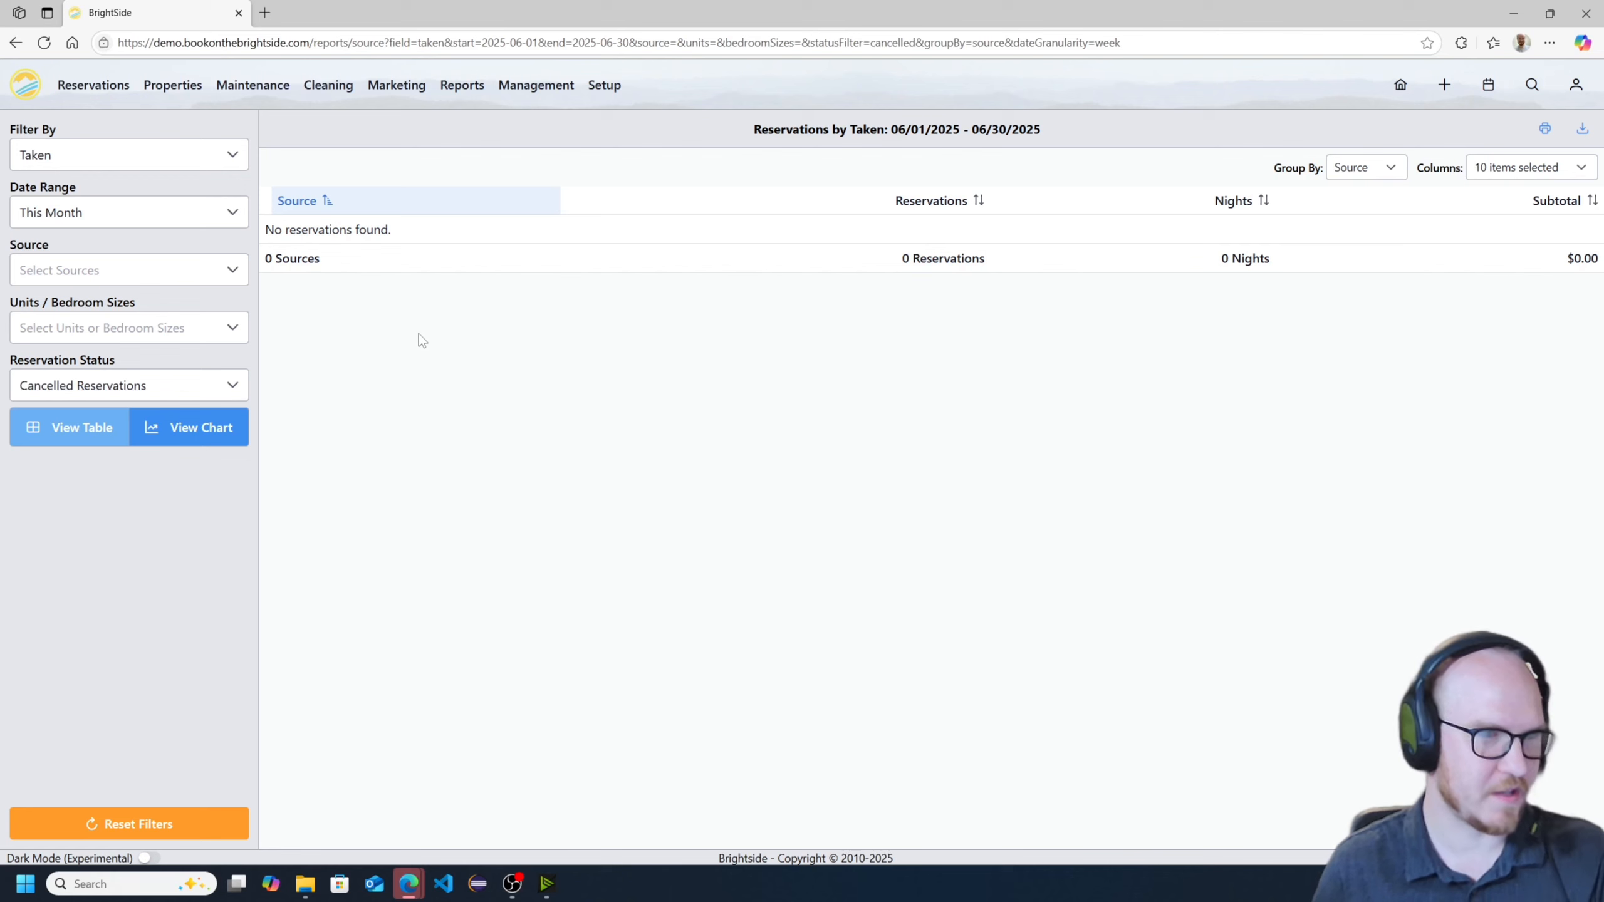
- Set the reservation status back to All Reservations and the date range to Last 12 Months
left_click(144, 387)
left_click(122, 425)
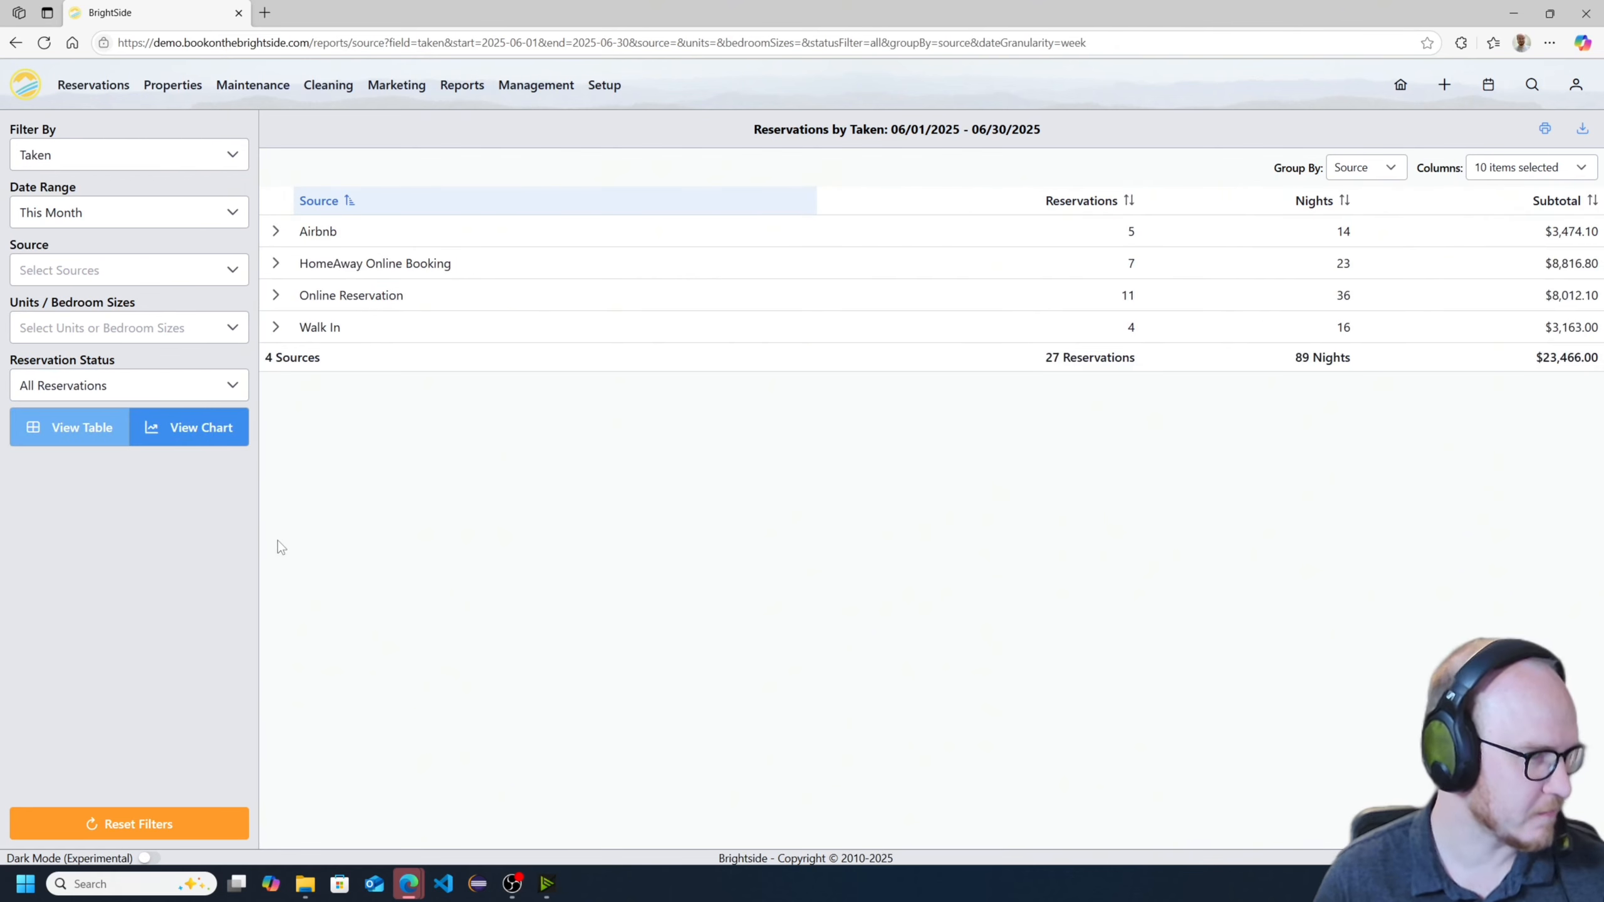
left_click(127, 212)
scroll(164, 358, "down", 5)
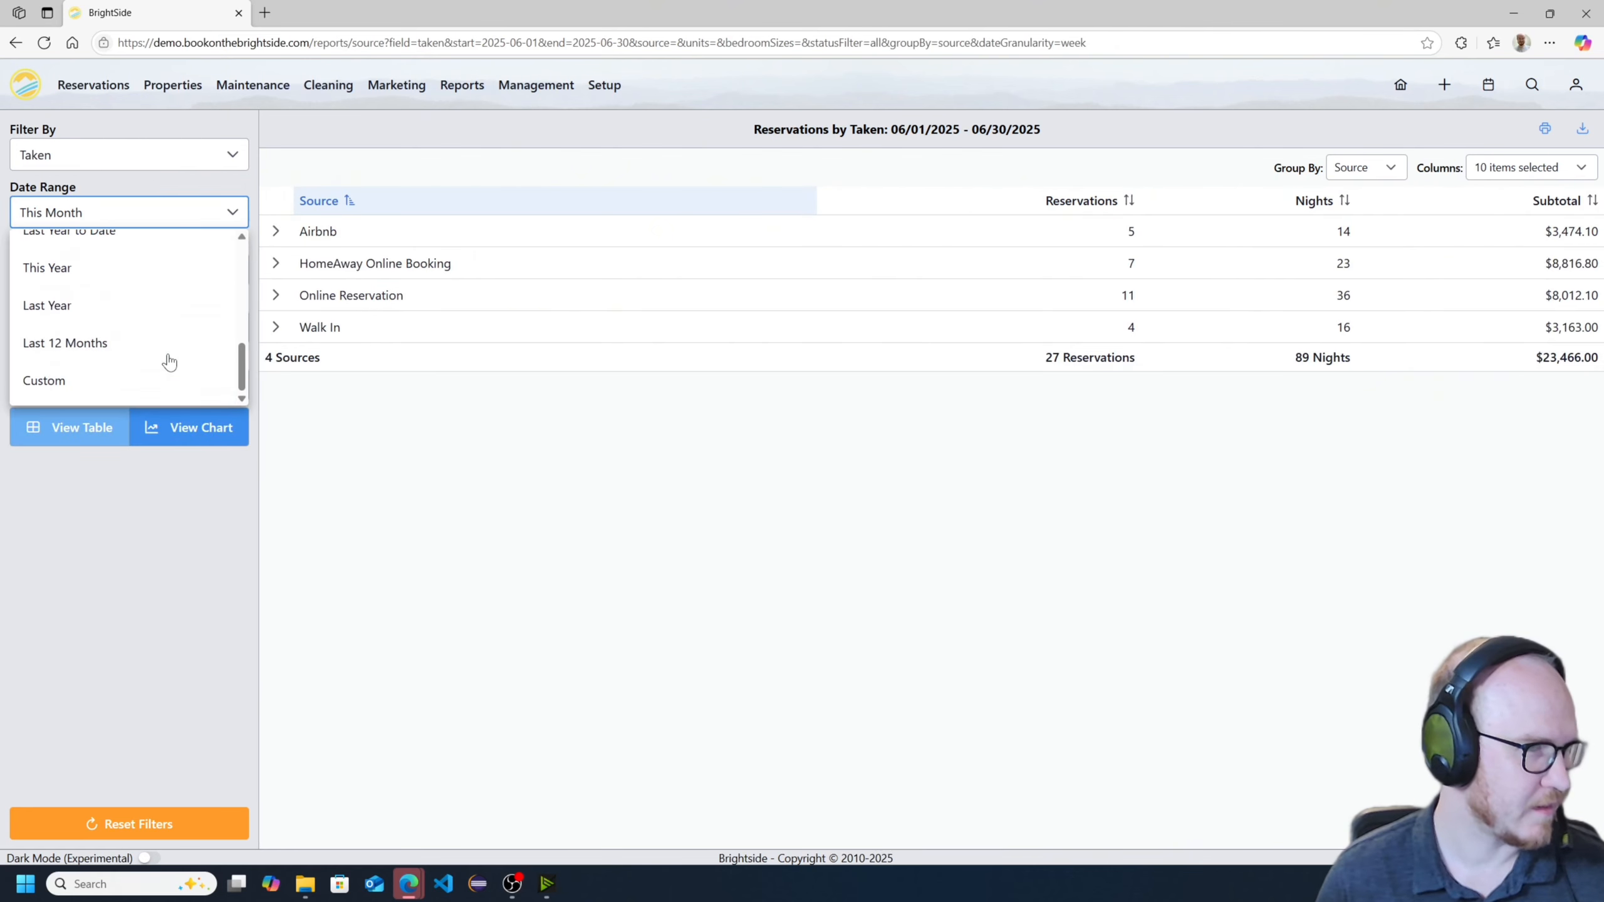
left_click(104, 345)
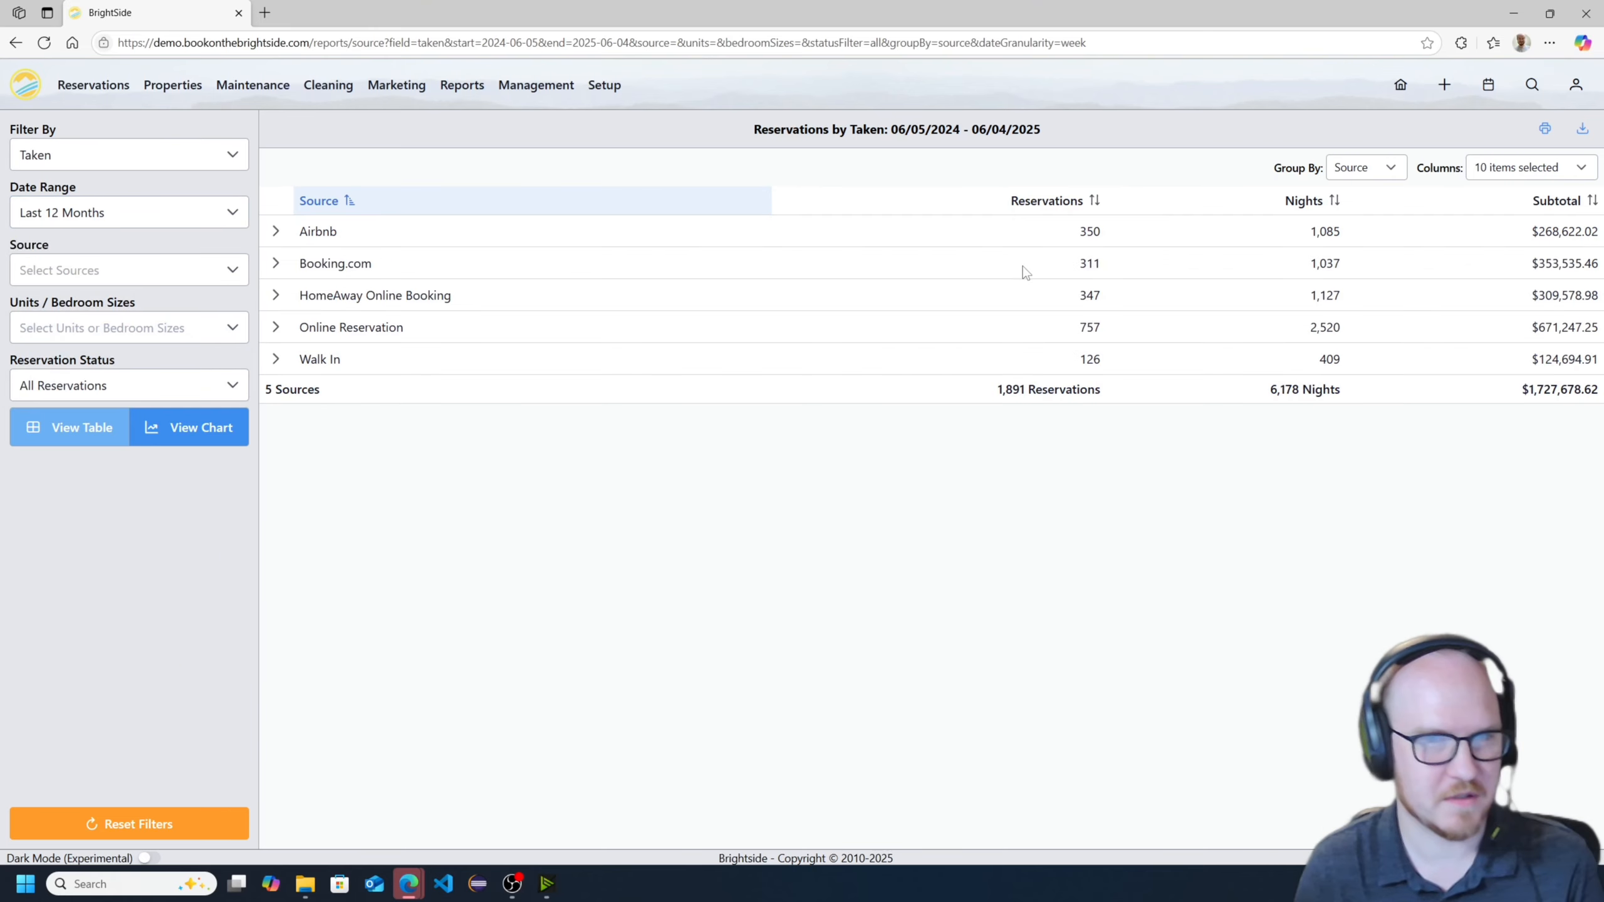
- Expand the Airbnb source group and look through its individual reservations
left_click(275, 233)
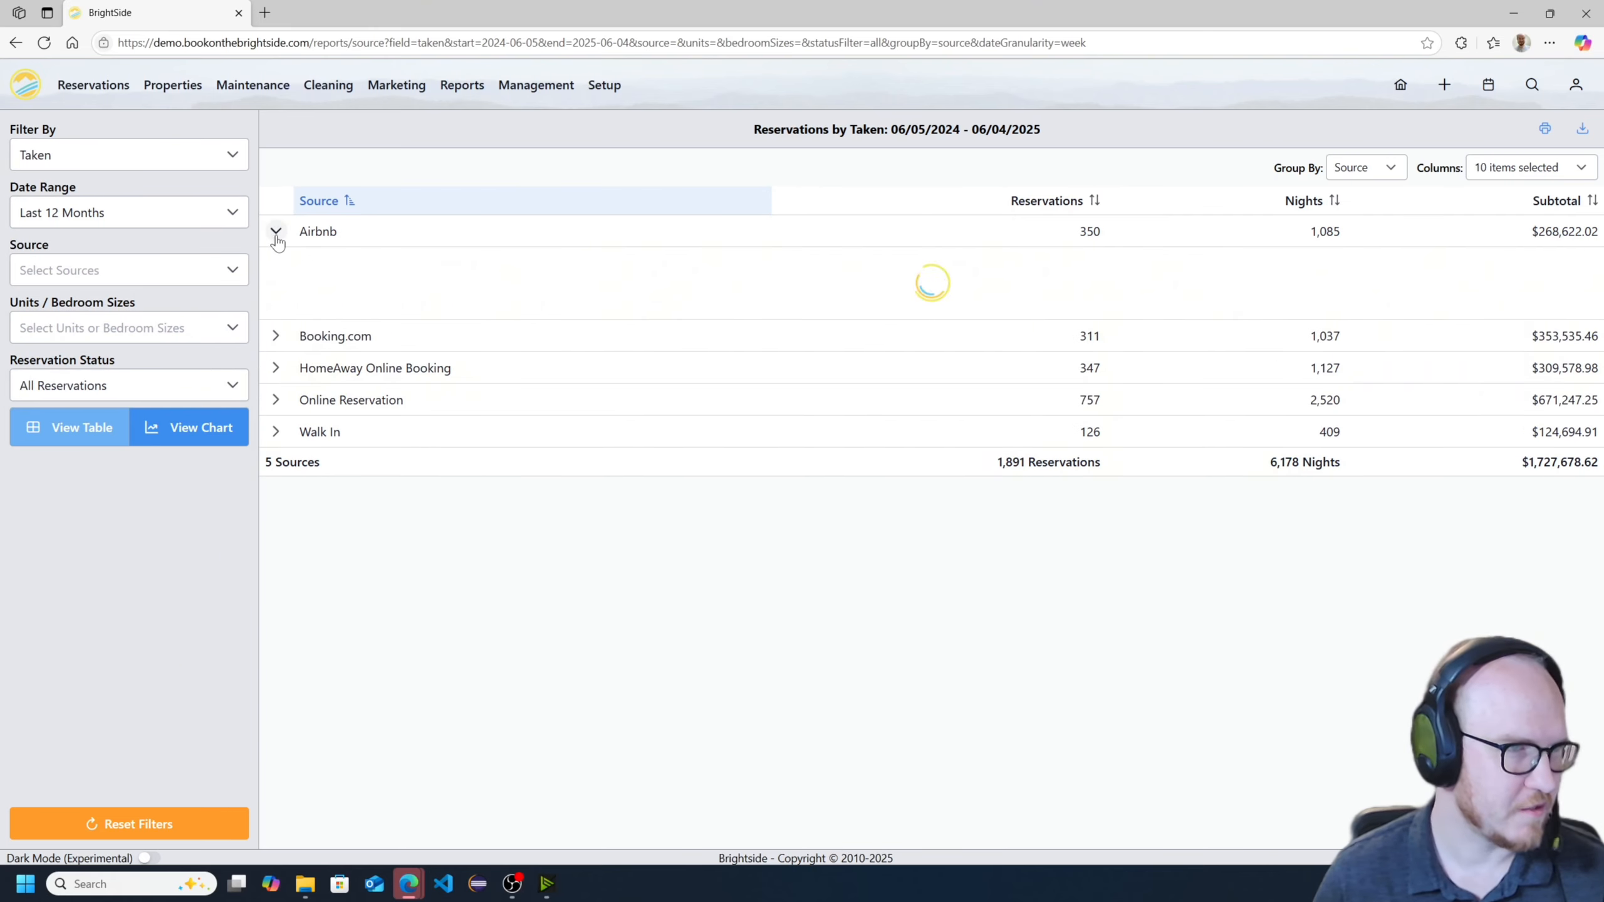
scroll(470, 332, "down", 5)
scroll(829, 398, "down", 20)
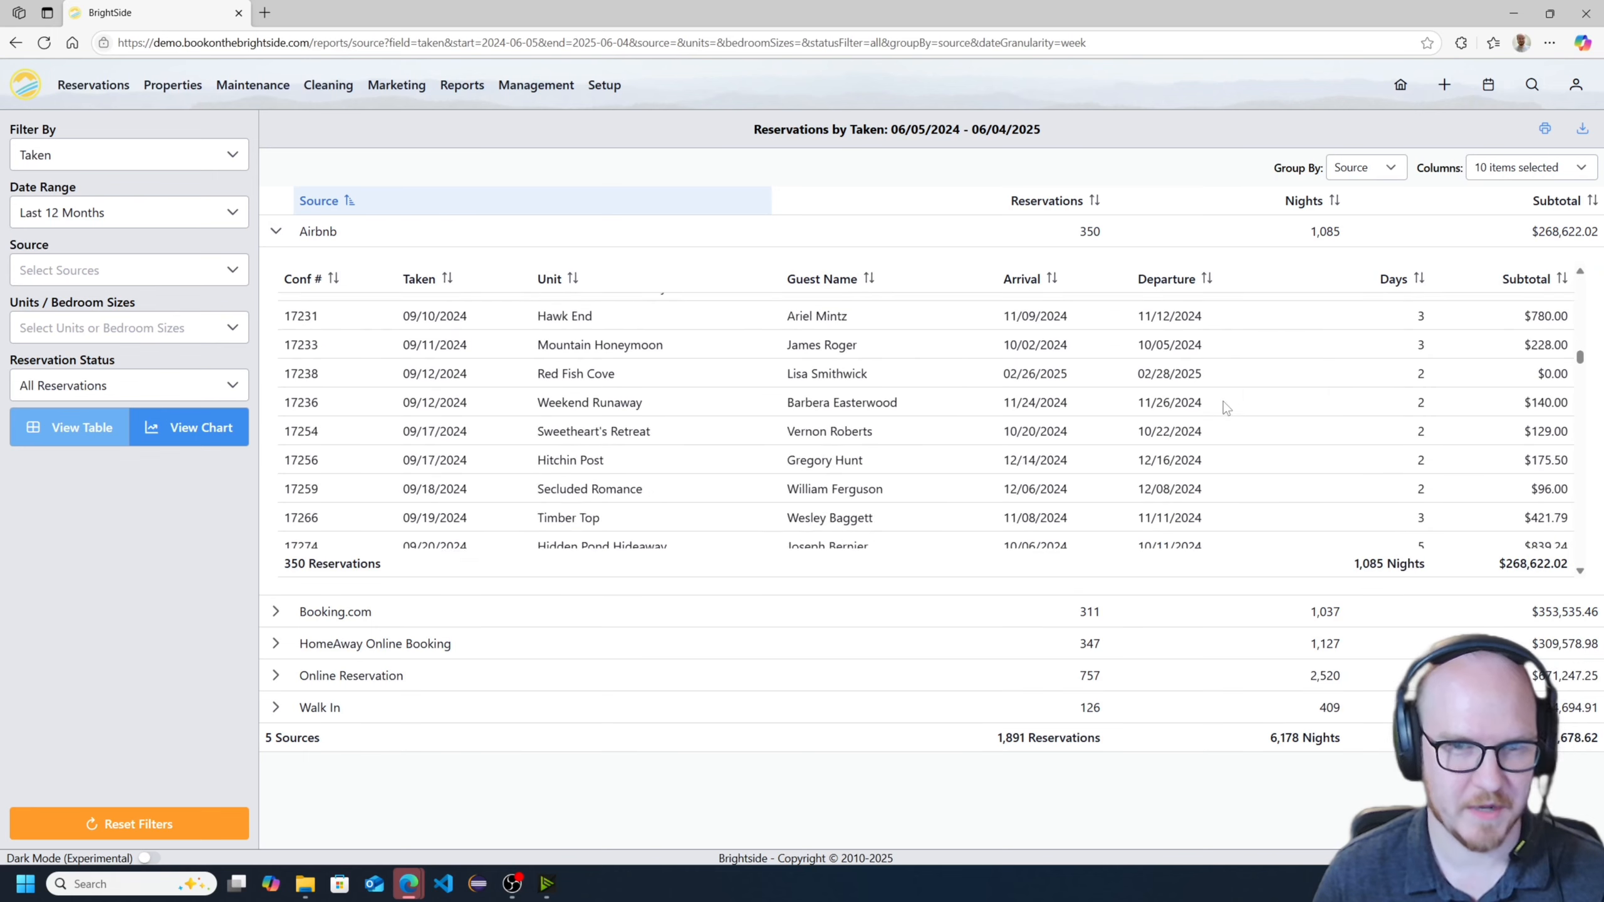
scroll(1269, 438, "down", 5)
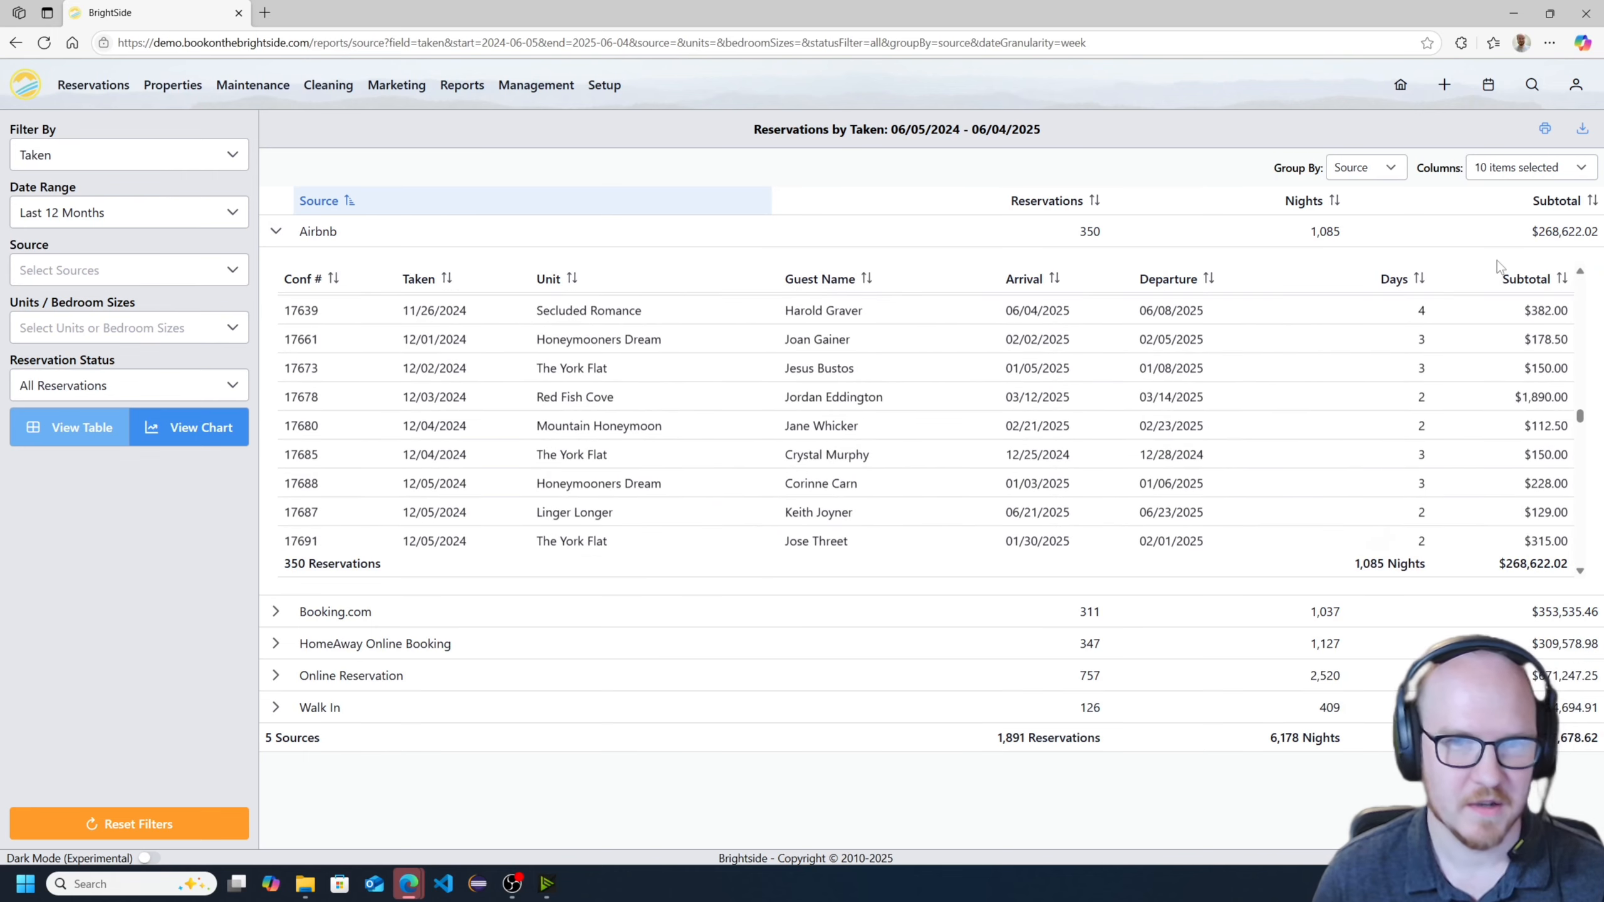
- Hide the Guest Name and Unit columns from the report and review the remaining columns of the Airbnb reservations
left_click(1522, 171)
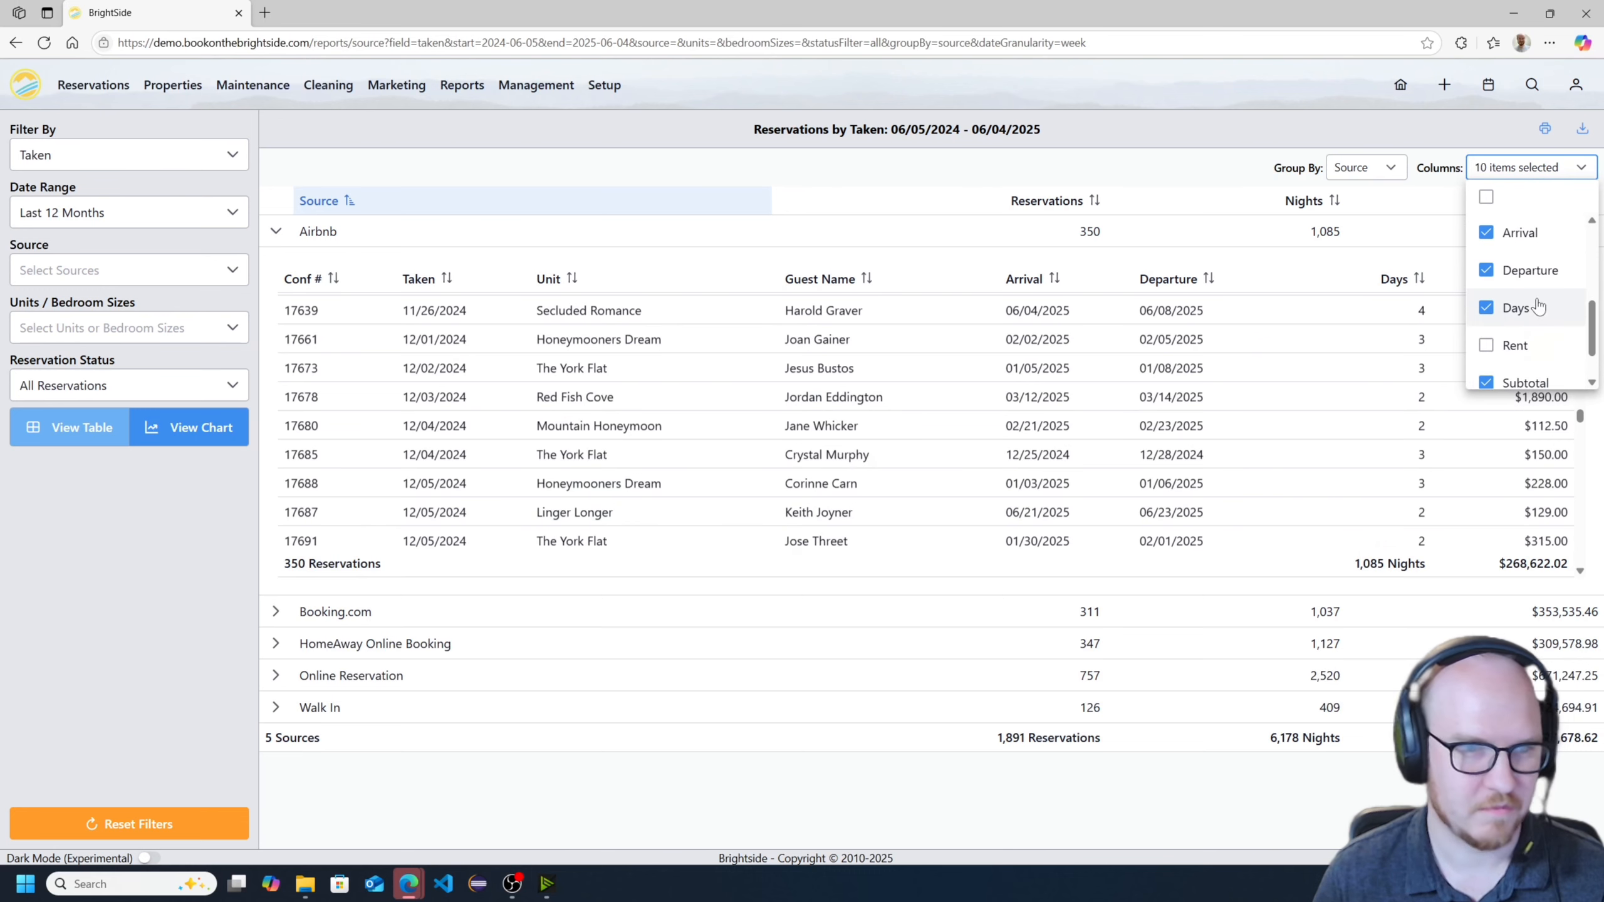
scroll(1531, 316, "up", 3)
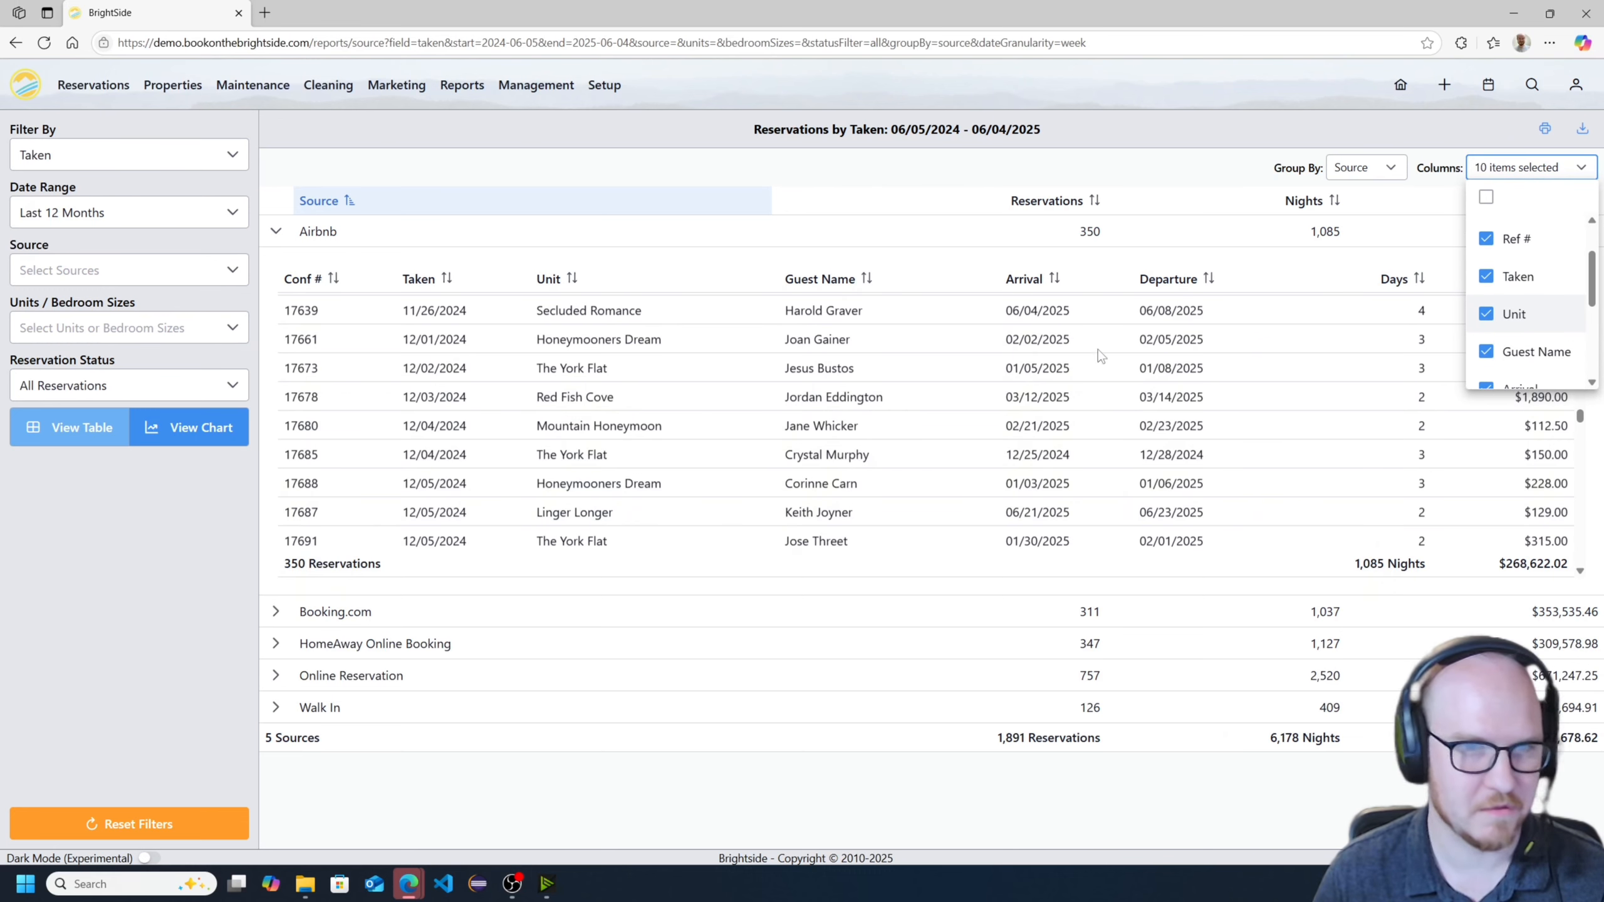
left_click(1544, 352)
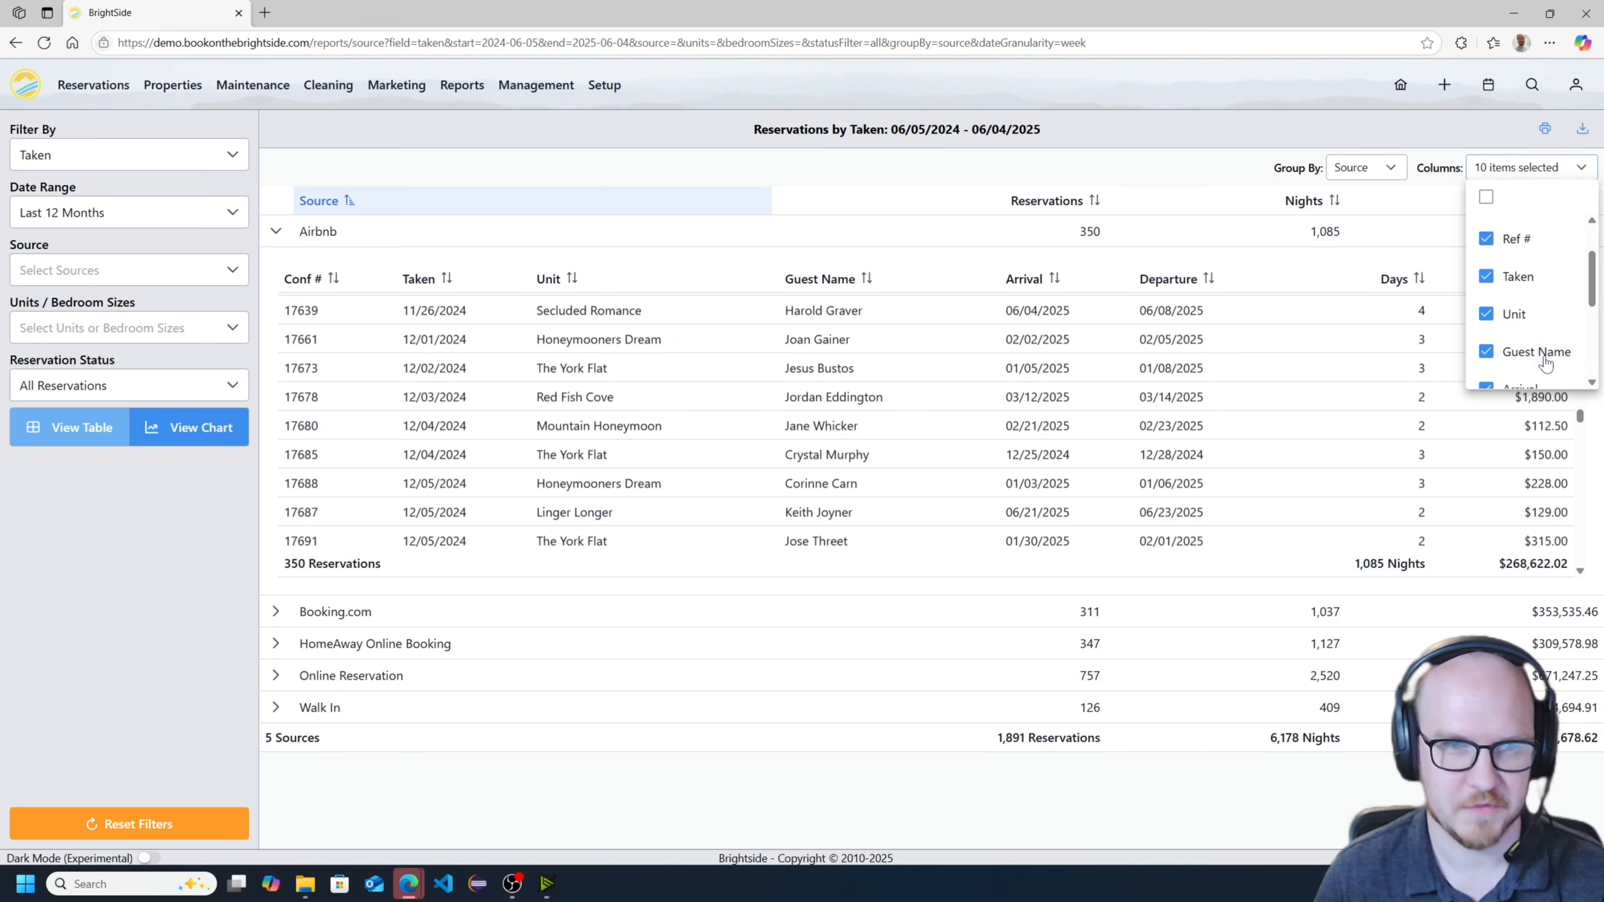
left_click(1535, 323)
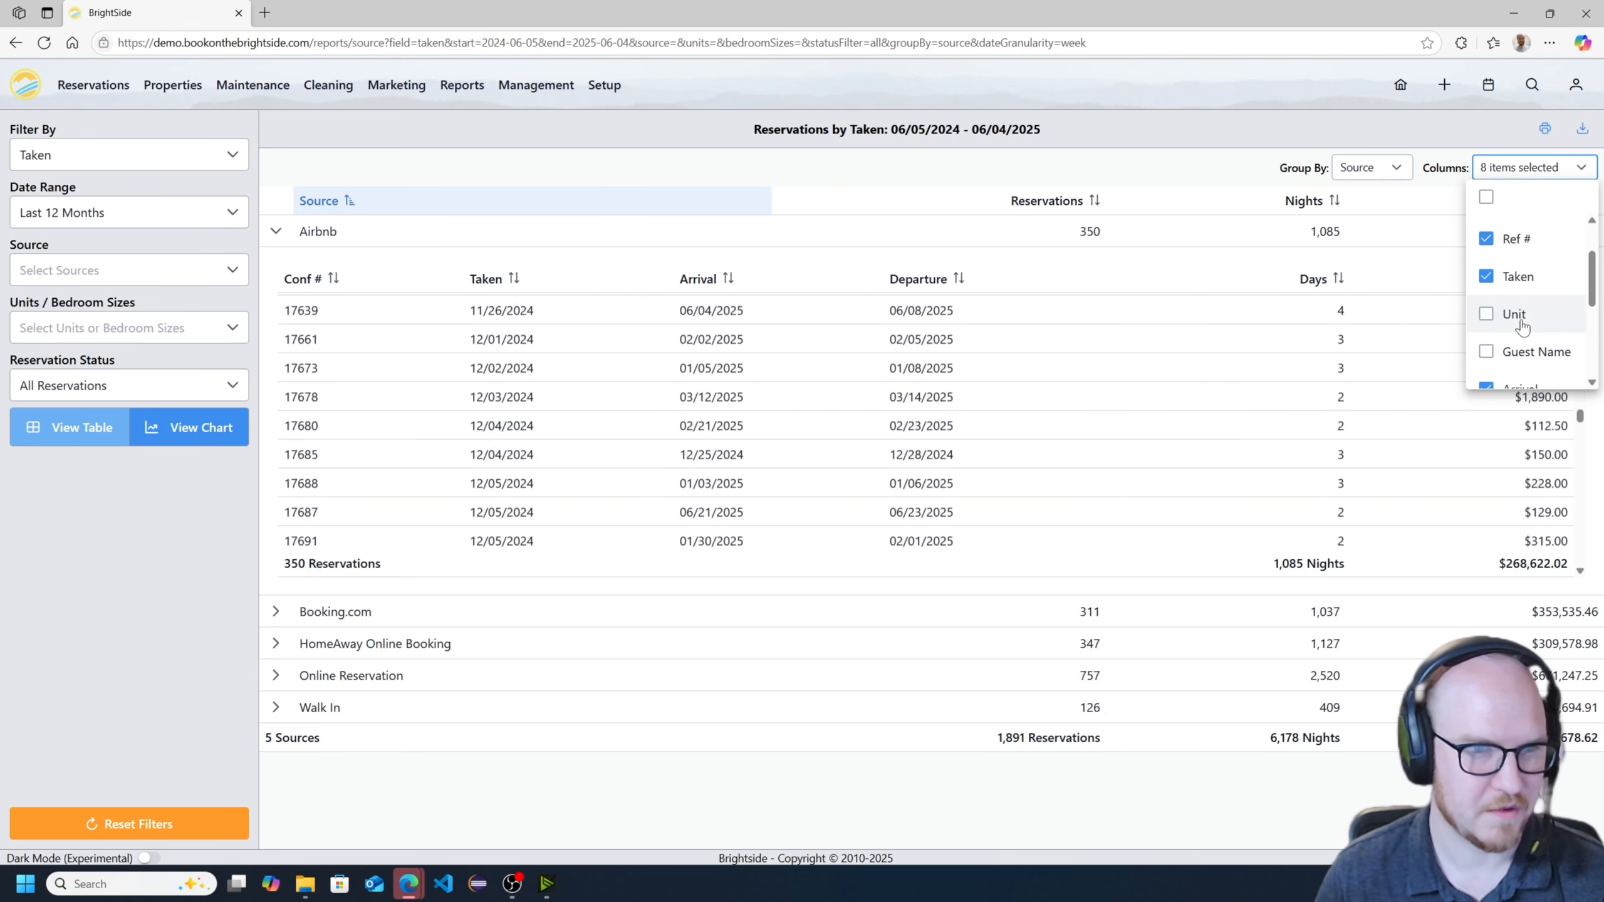
scroll(1310, 439, "down", 2)
left_click(1410, 666)
scroll(1353, 425, "down", 3)
scroll(1122, 441, "up", 10)
scroll(1110, 436, "up", 15)
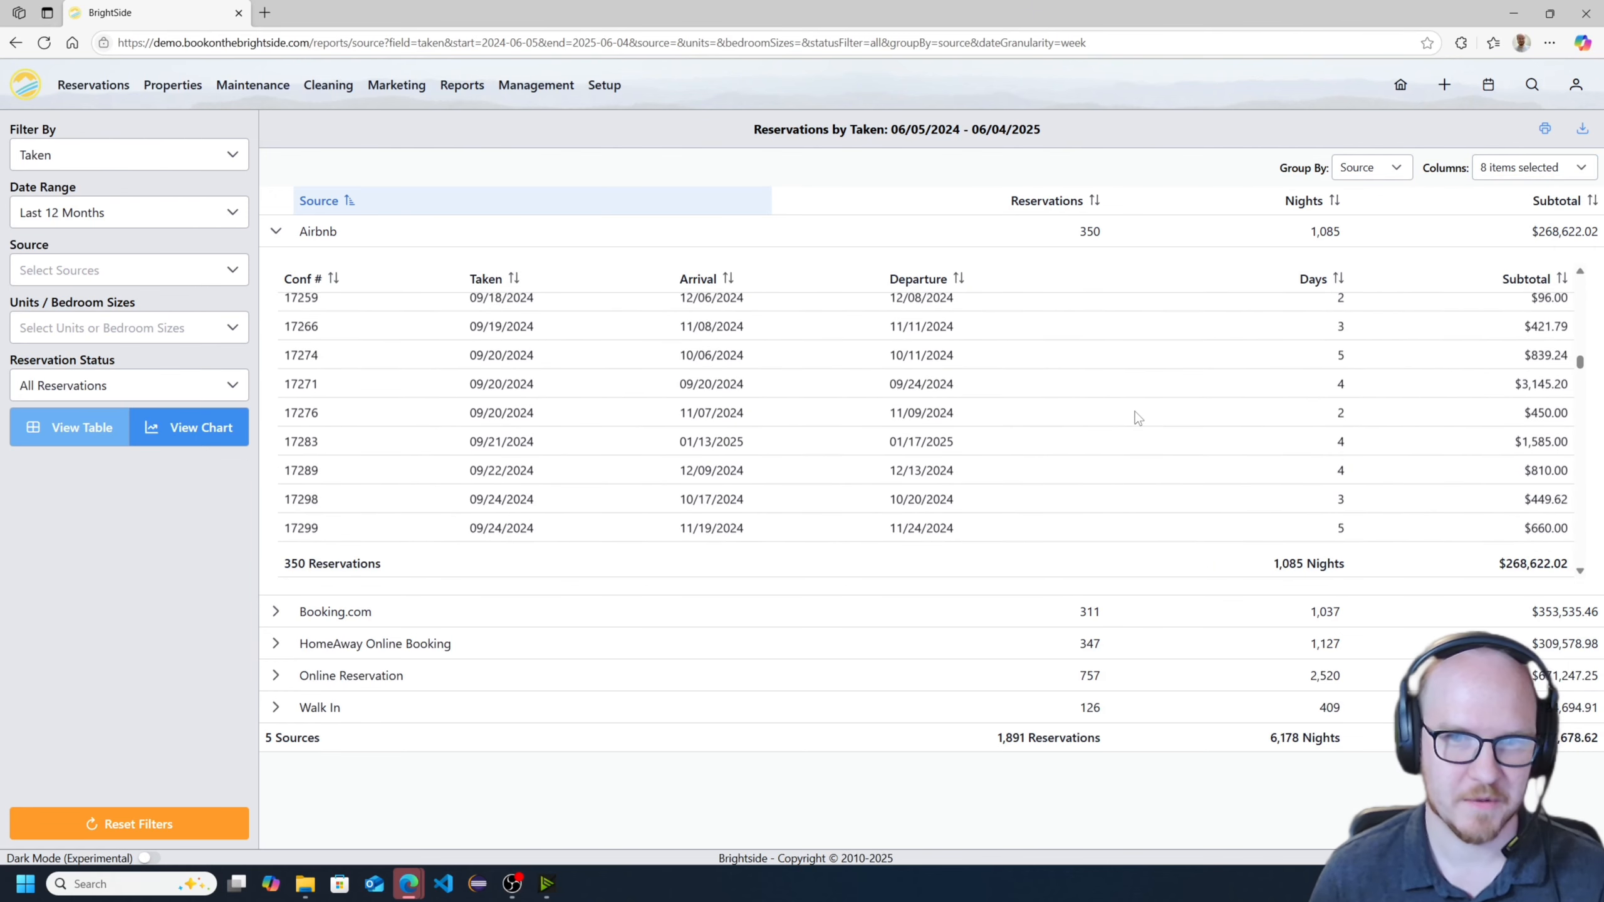
- Set the report to No Grouping and limit its source to Airbnb
left_click(1364, 176)
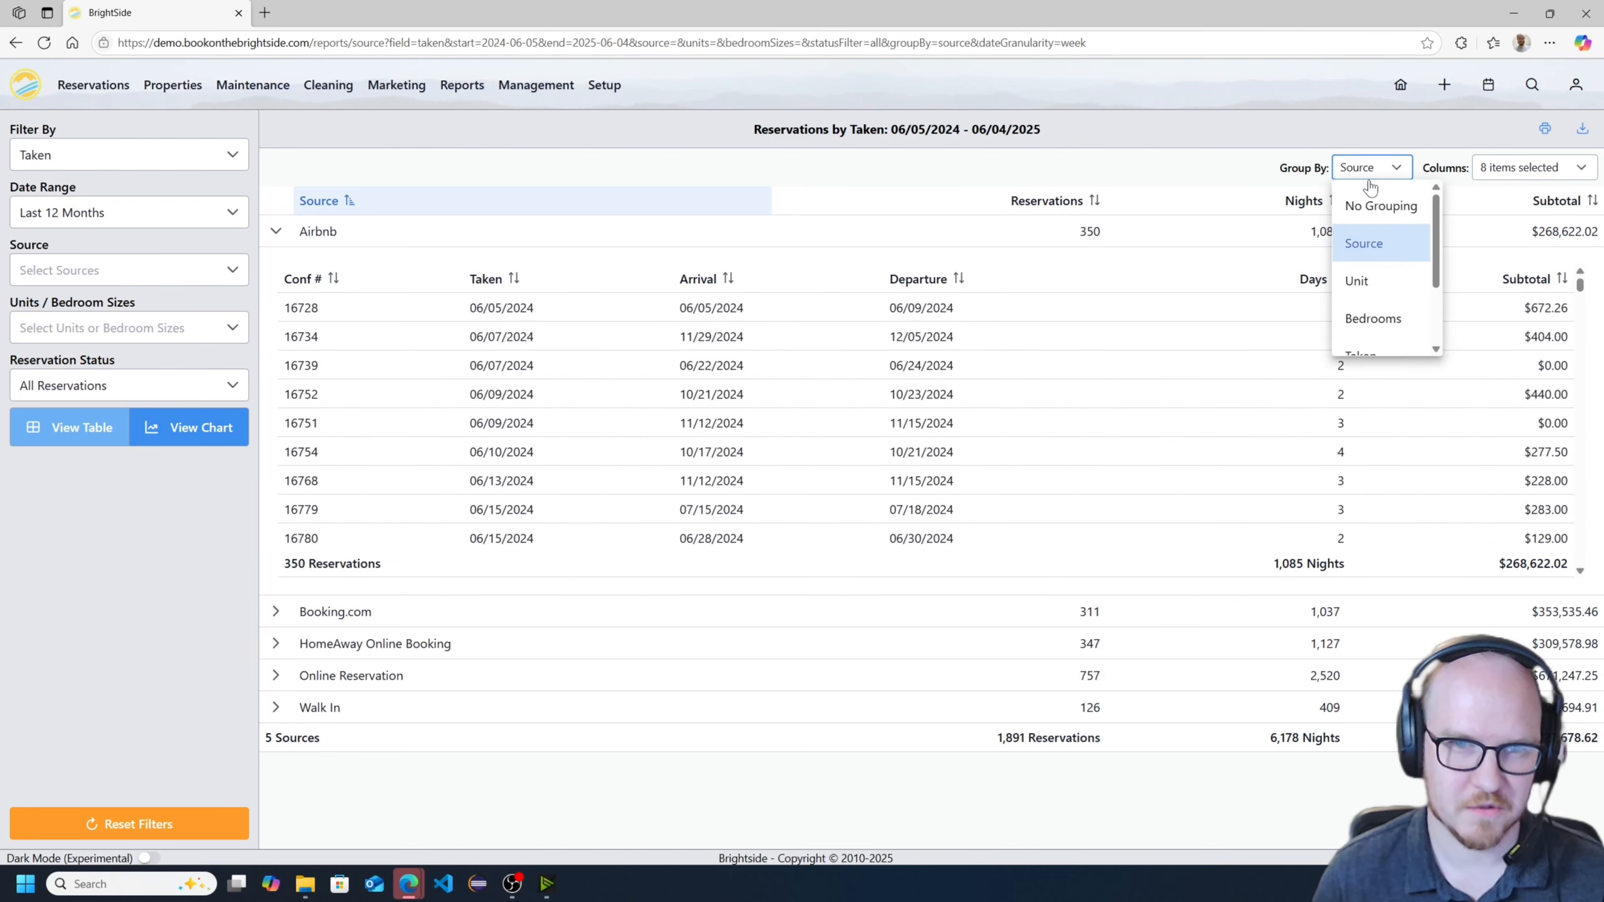
left_click(1365, 206)
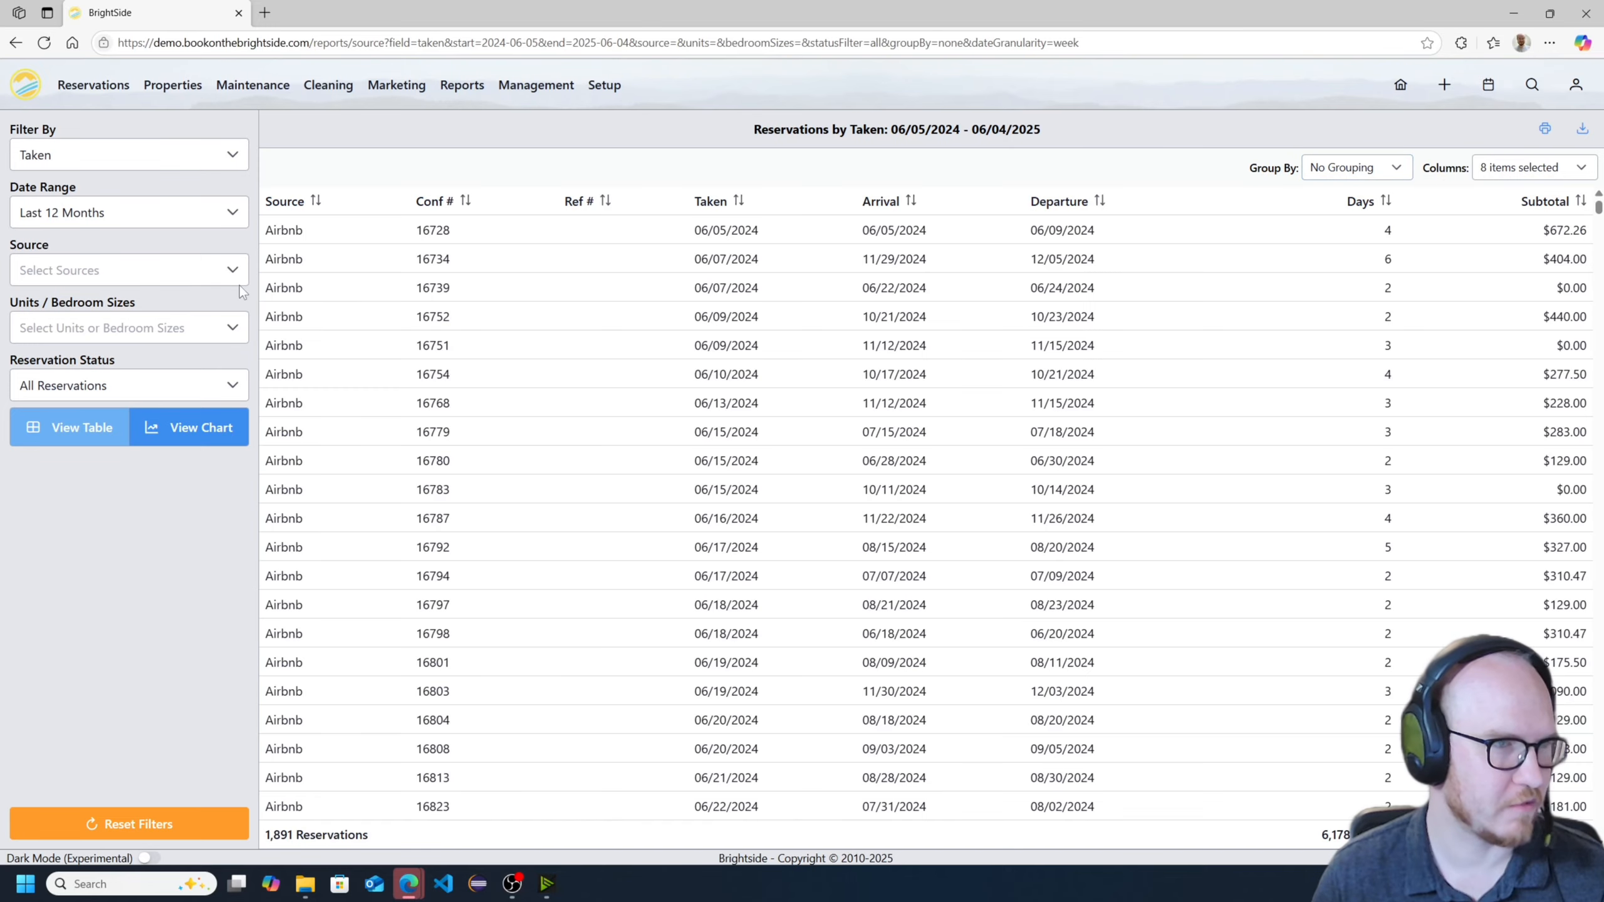
left_click(126, 270)
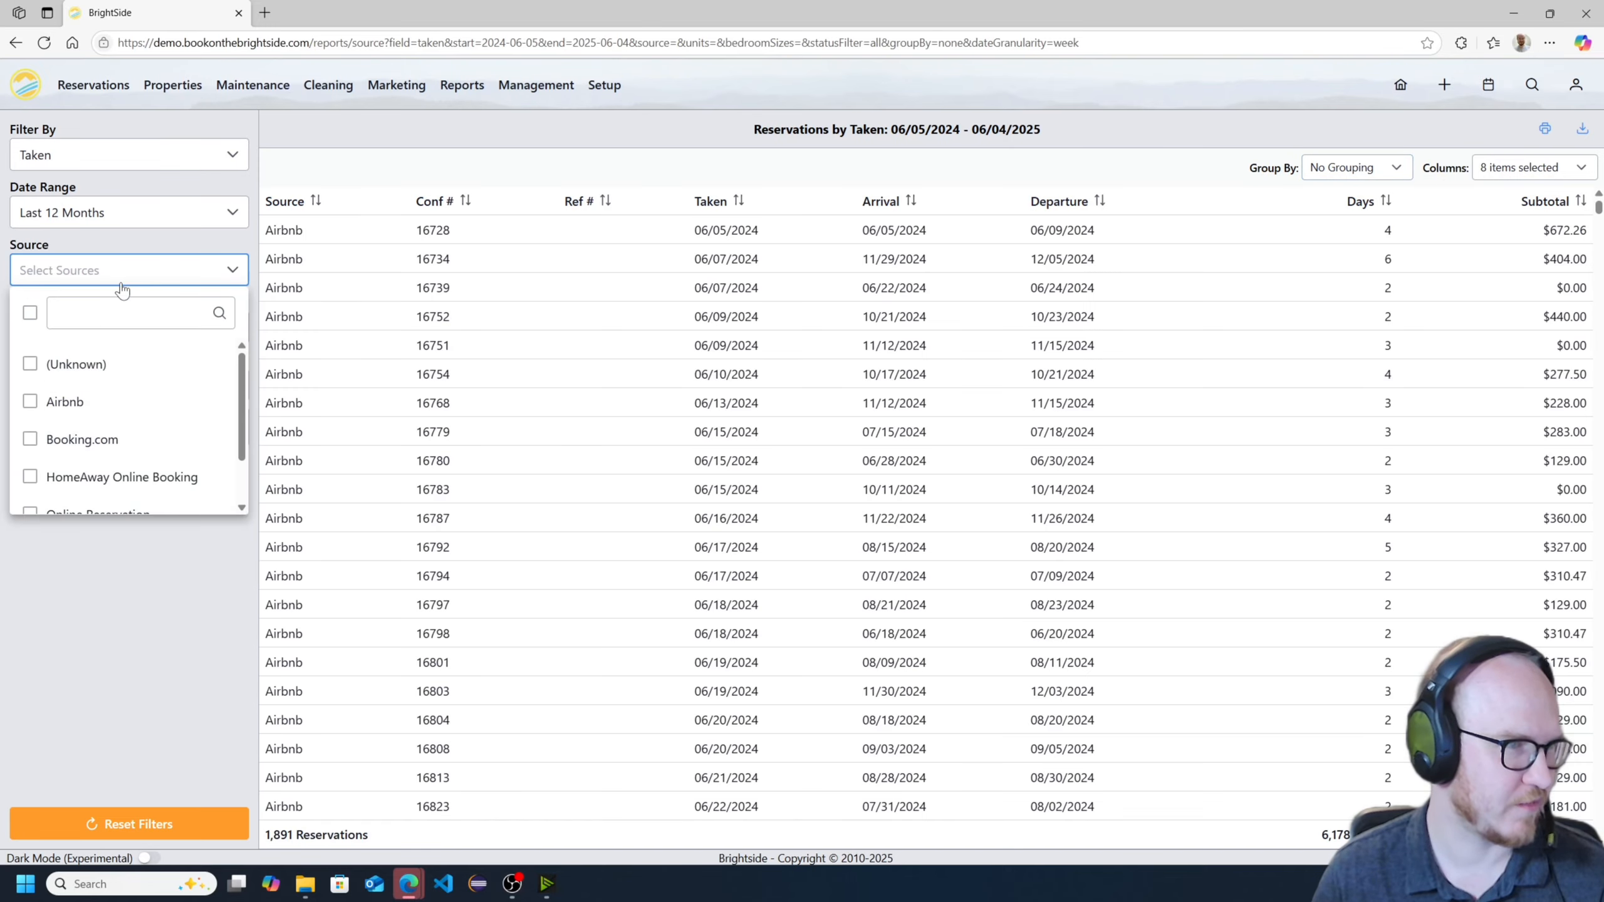
left_click(64, 401)
left_click(143, 678)
scroll(899, 434, "down", 15)
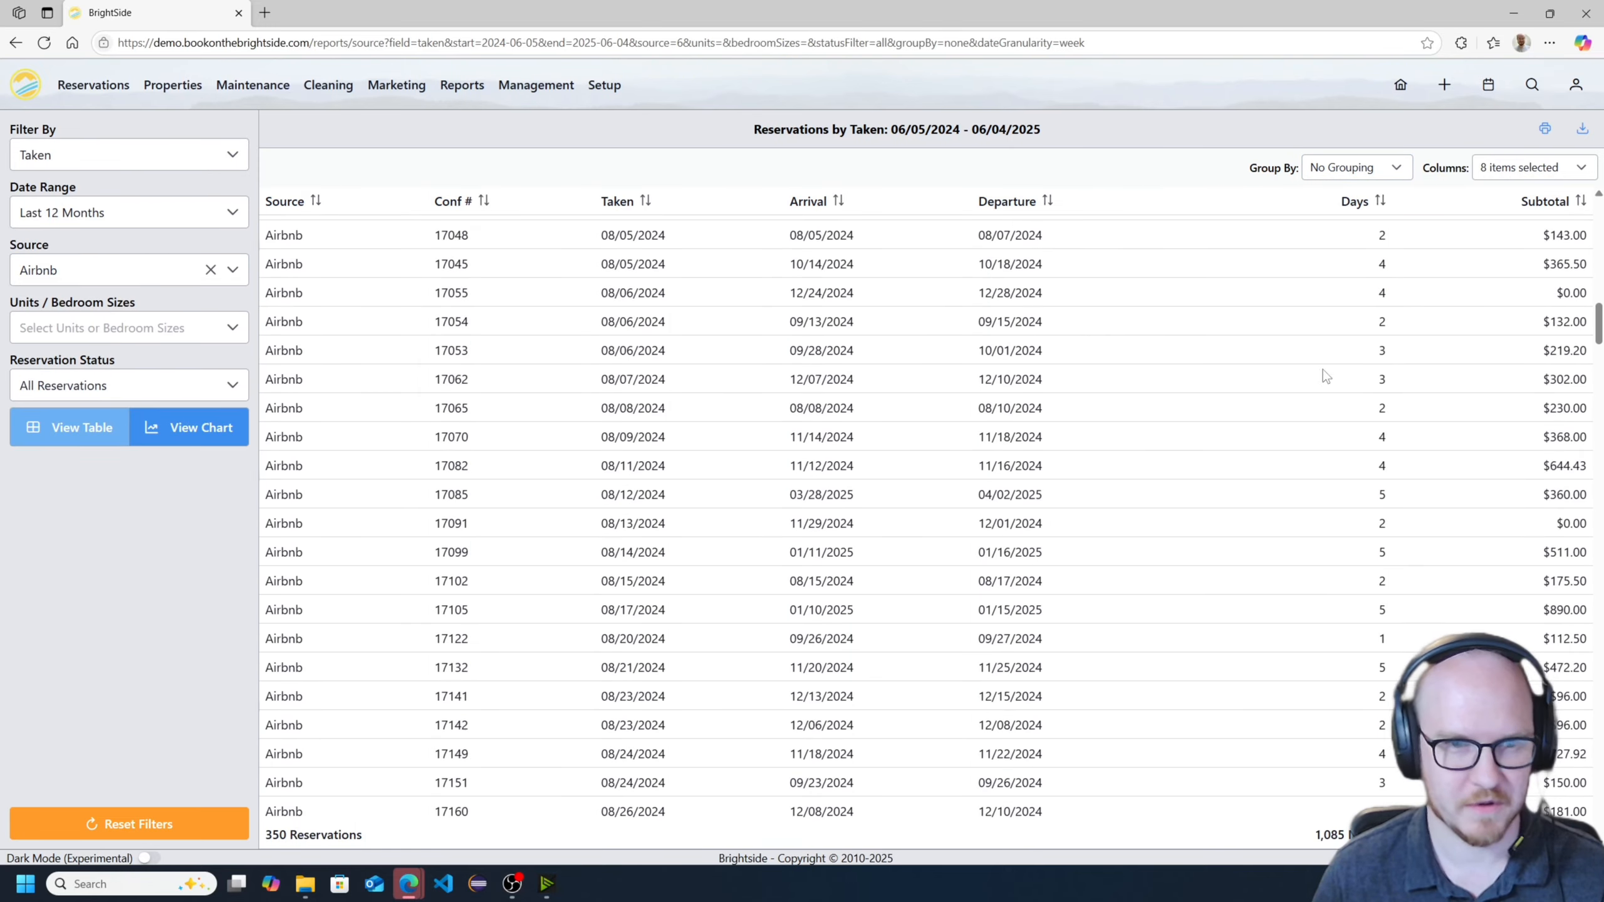
left_click_drag(1599, 315, 1600, 208)
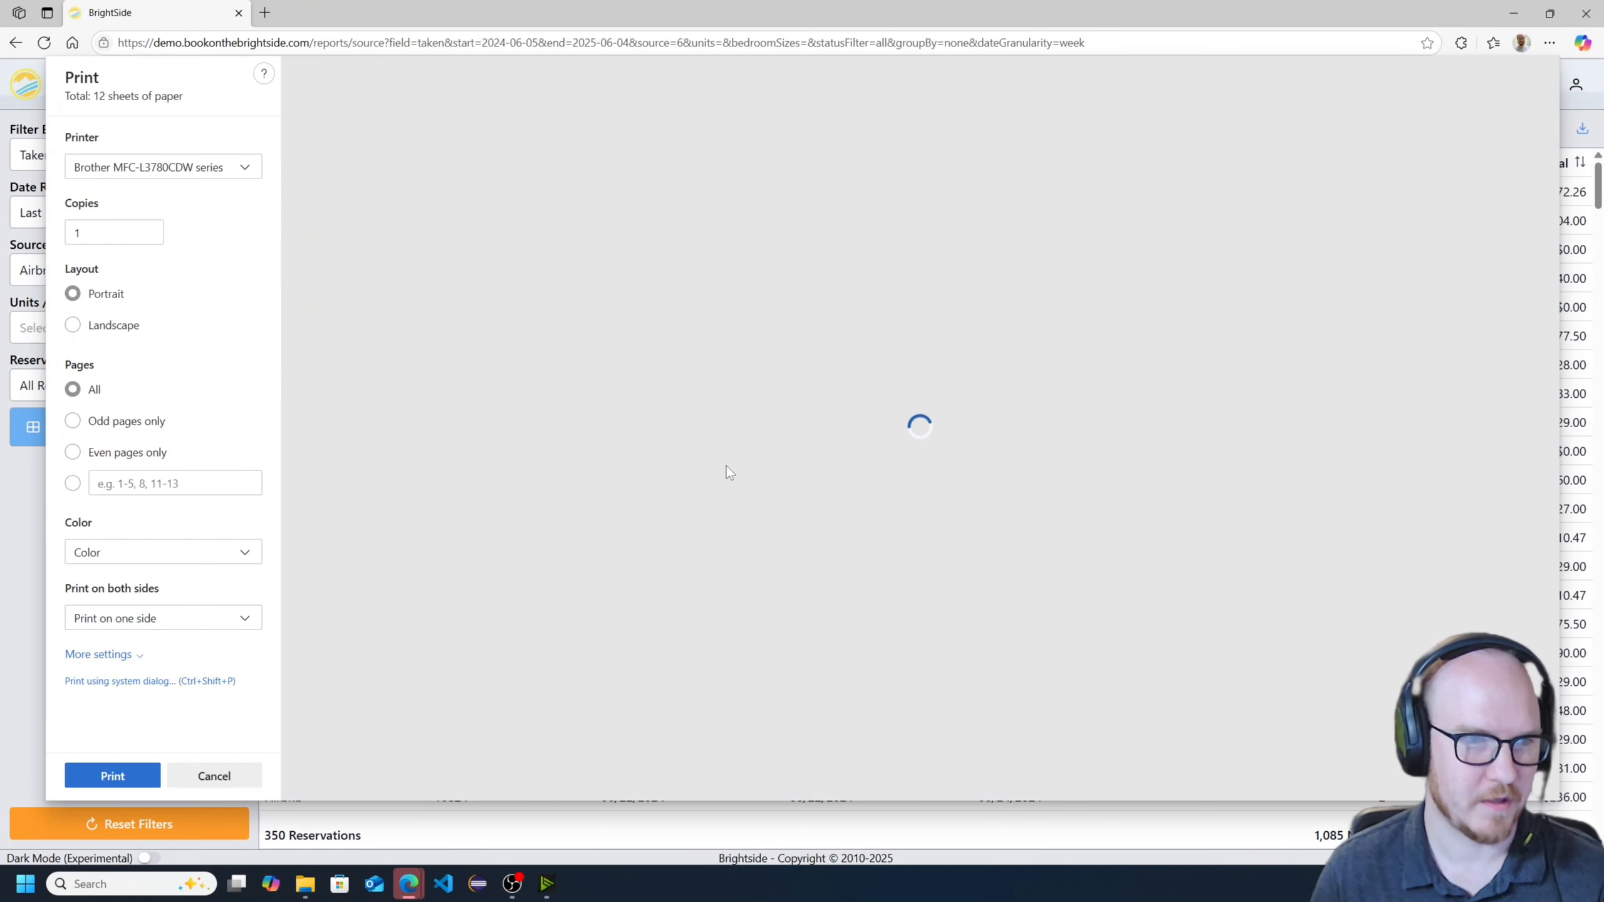
- Look through the print preview pages of the Airbnb reservation list and cancel printing
scroll(887, 215, "down", 20)
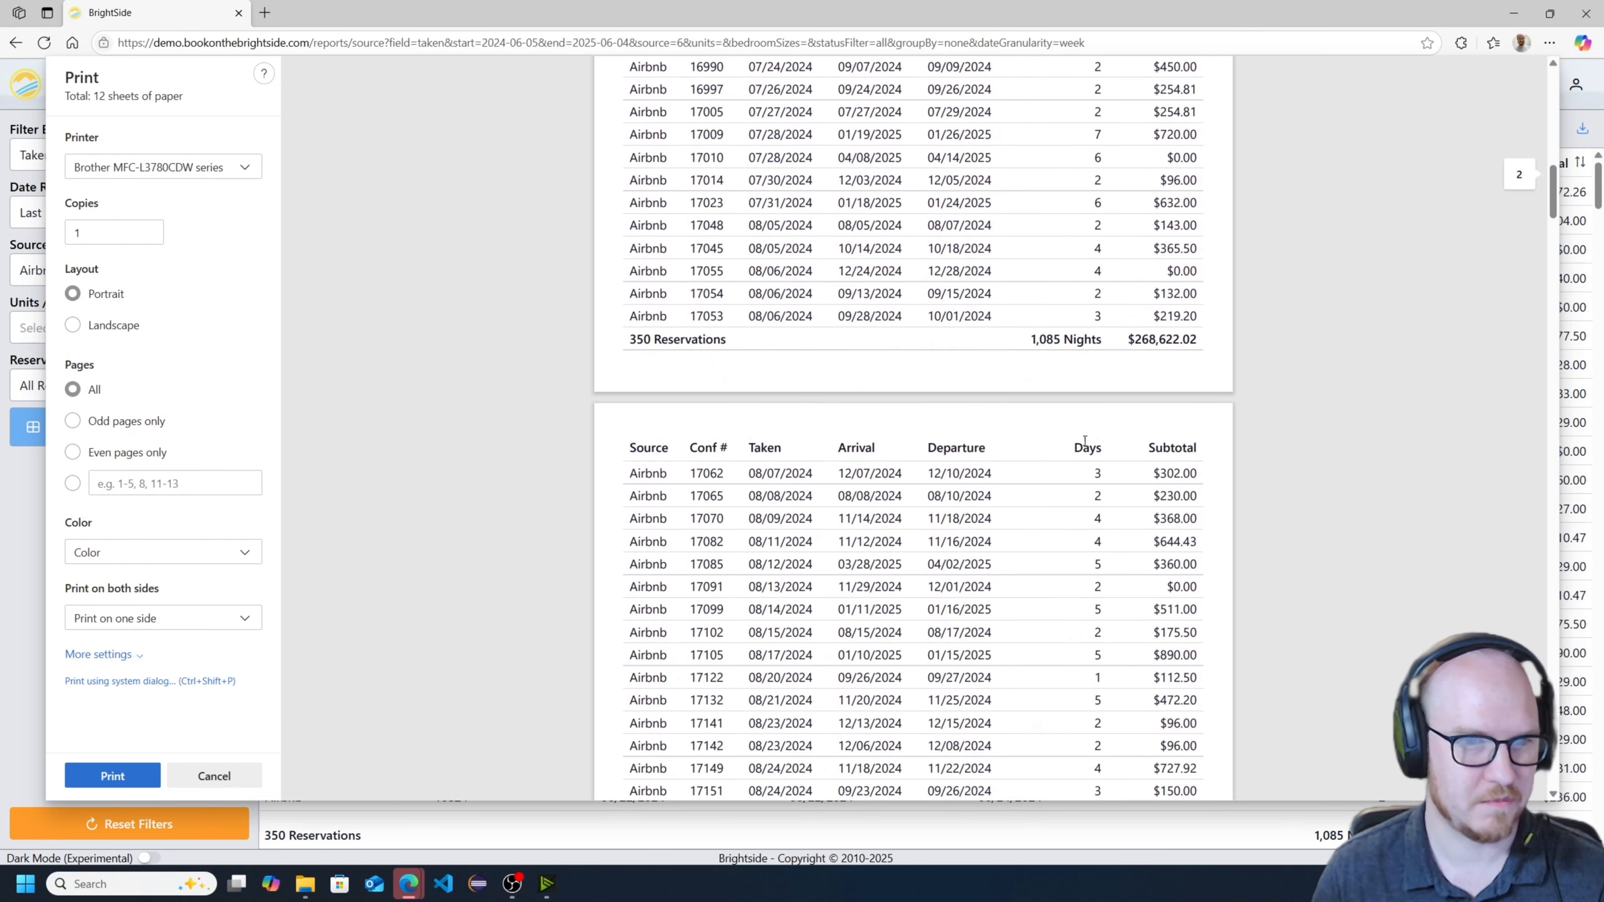
scroll(720, 504, "down", 4)
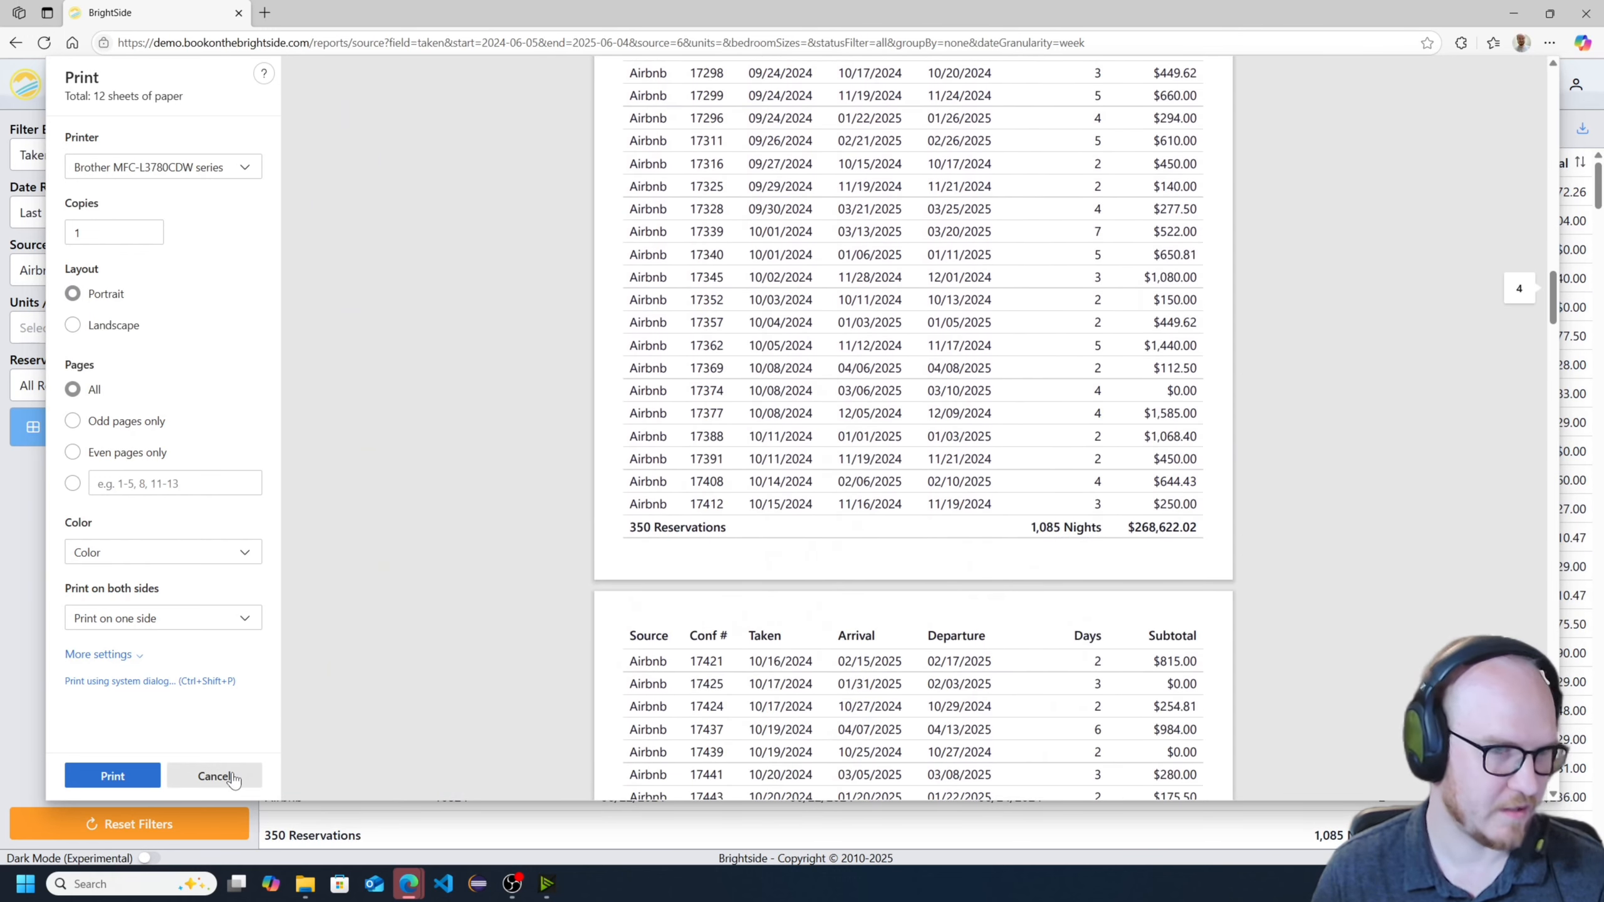
left_click(215, 775)
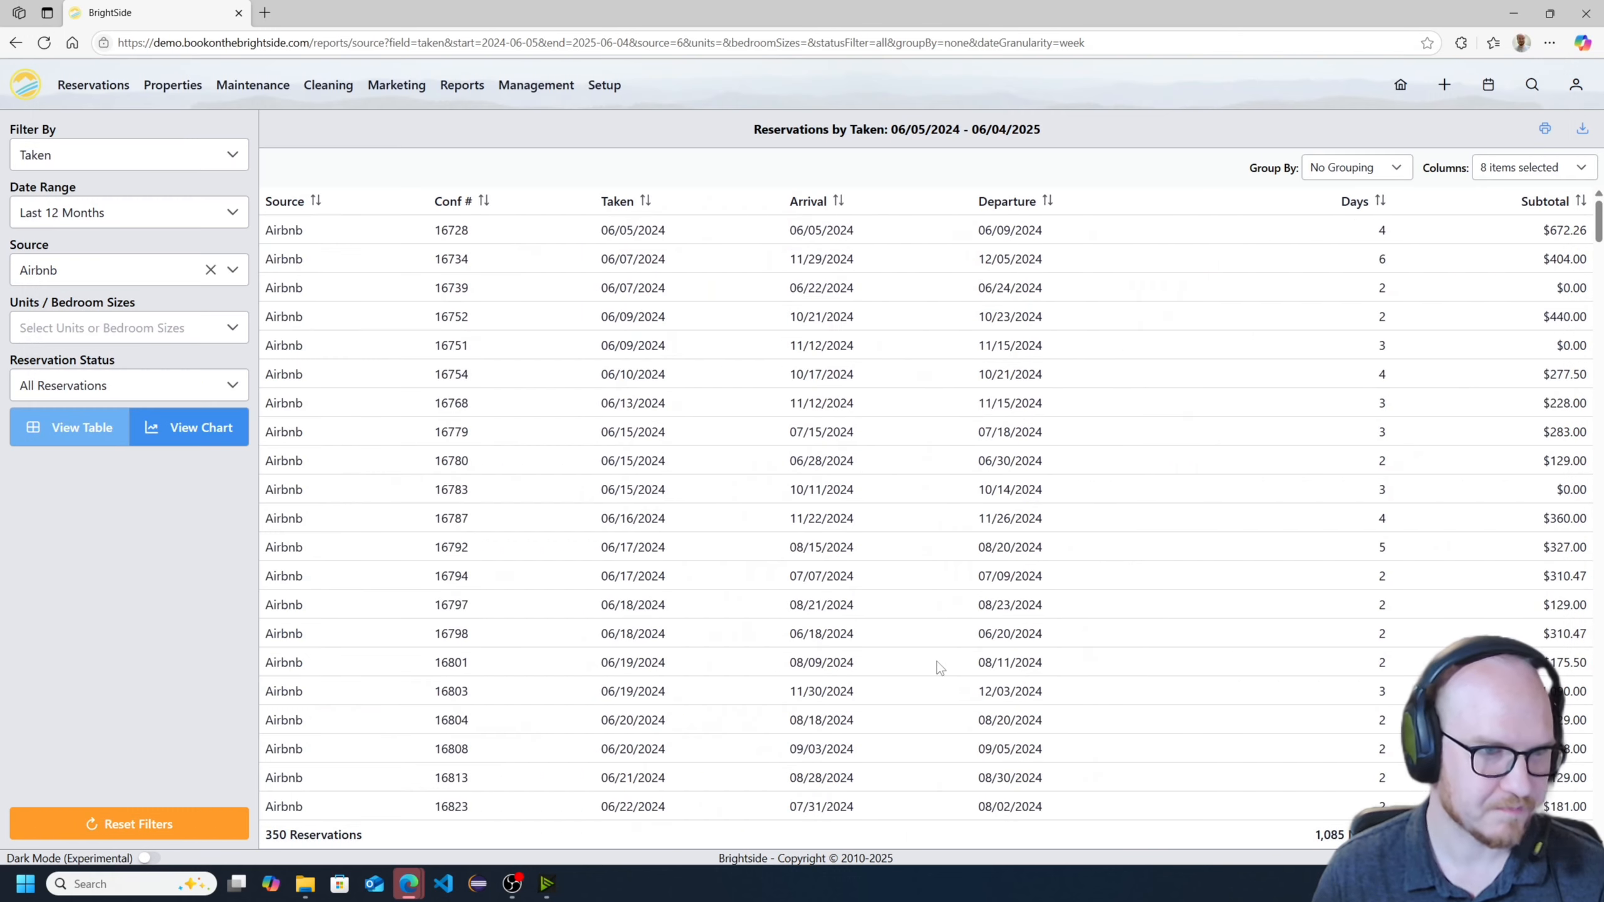
- Open the details of the first reservation in the Airbnb list and return to the report
left_click(450, 235)
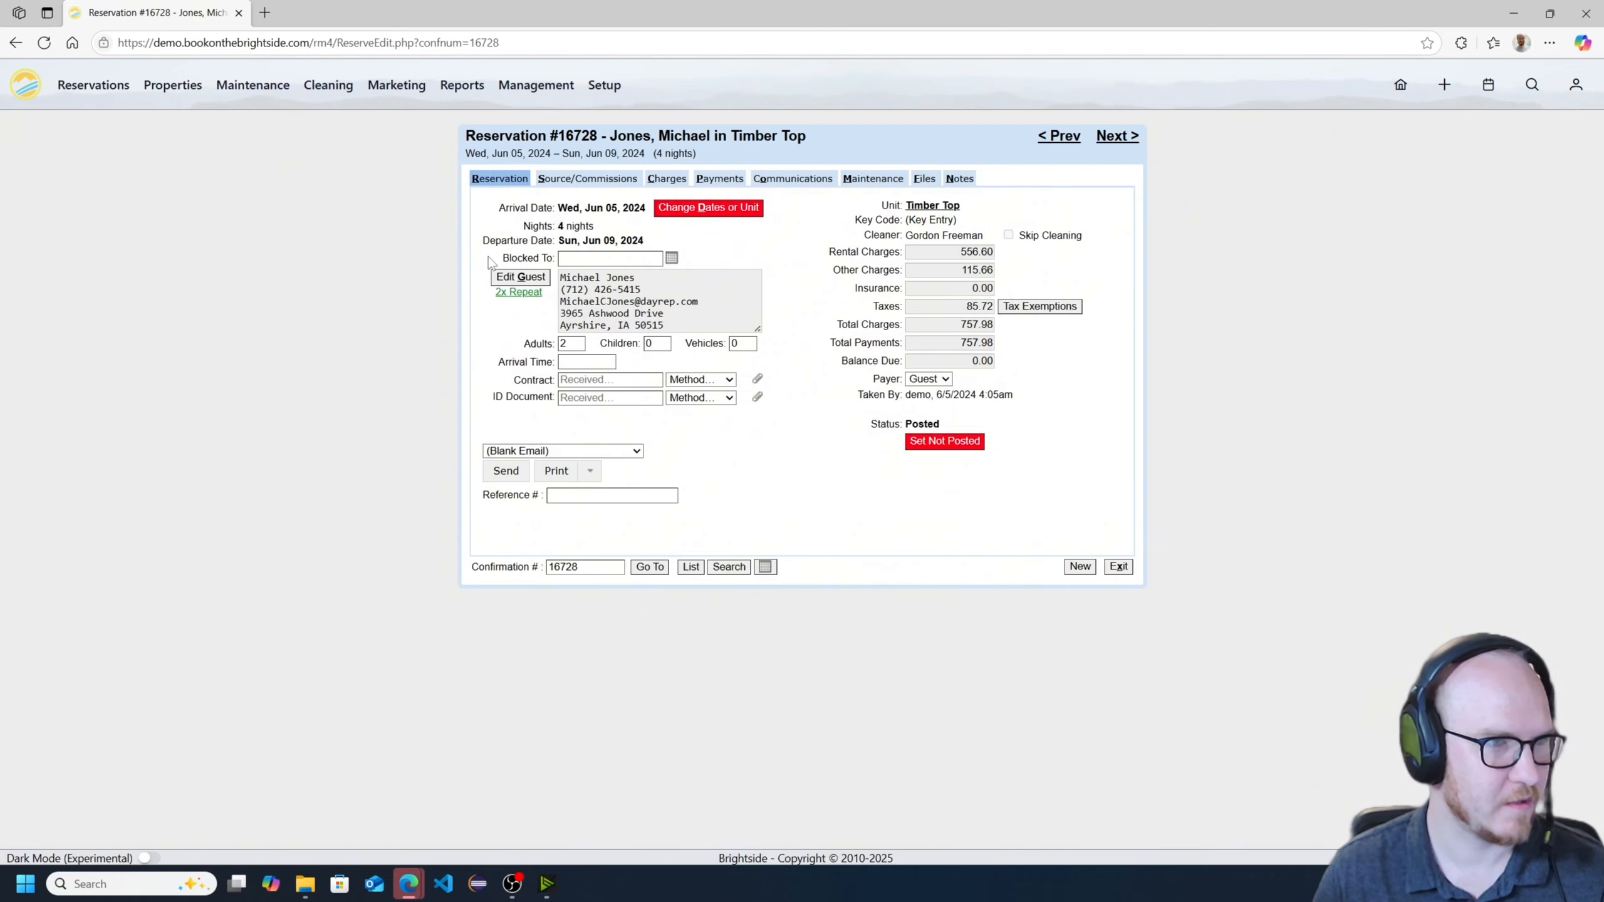
key("alt+Left")
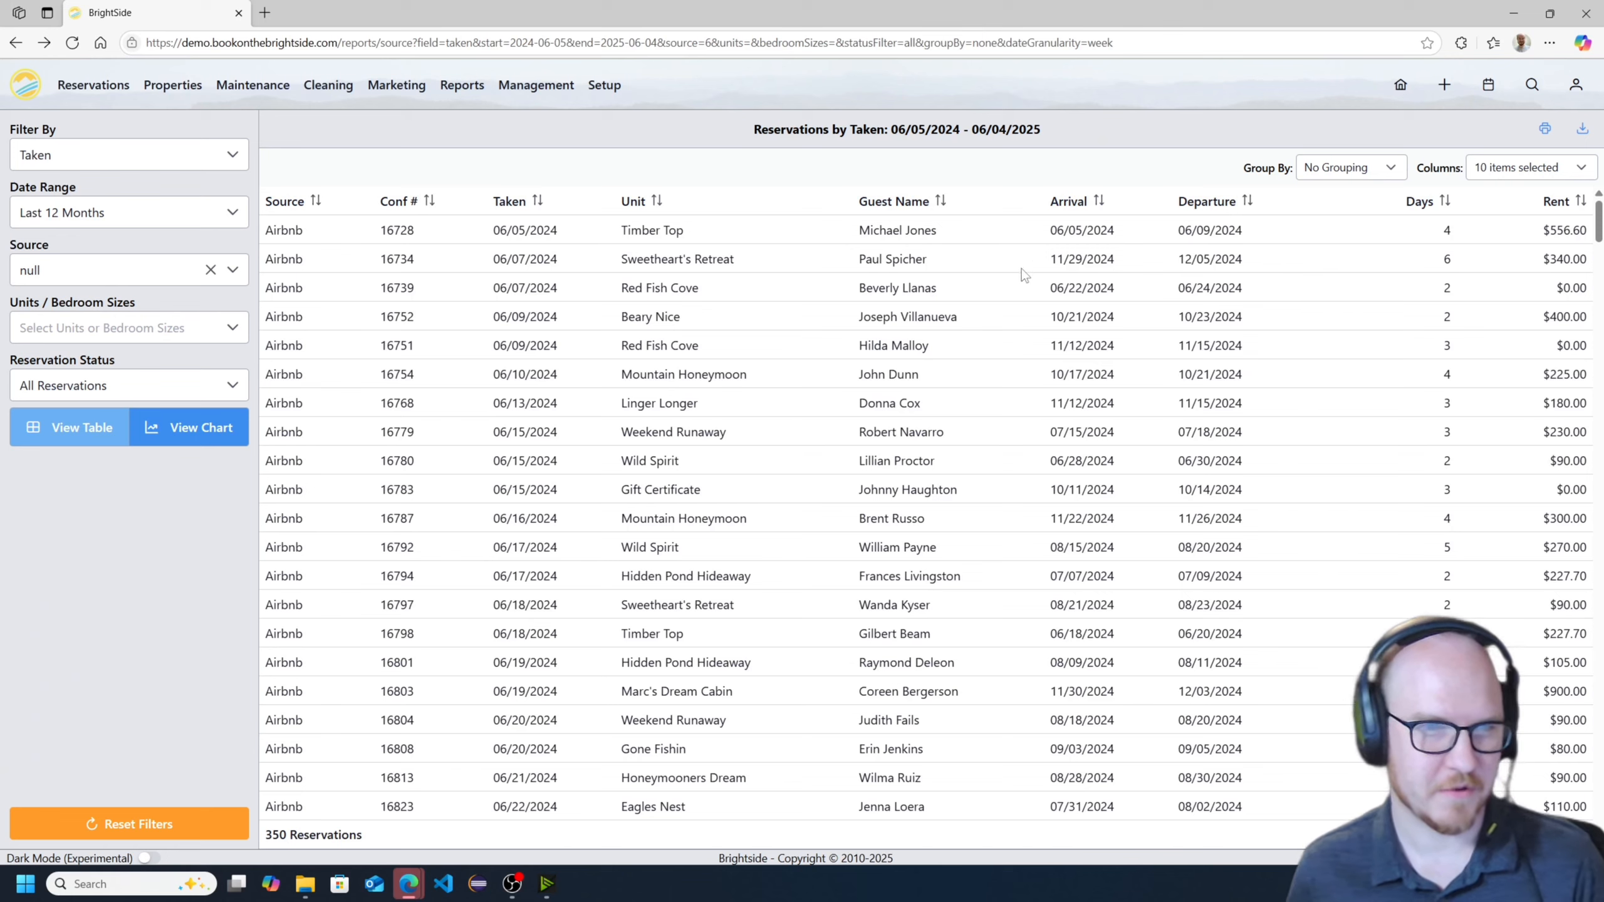
left_click(1538, 169)
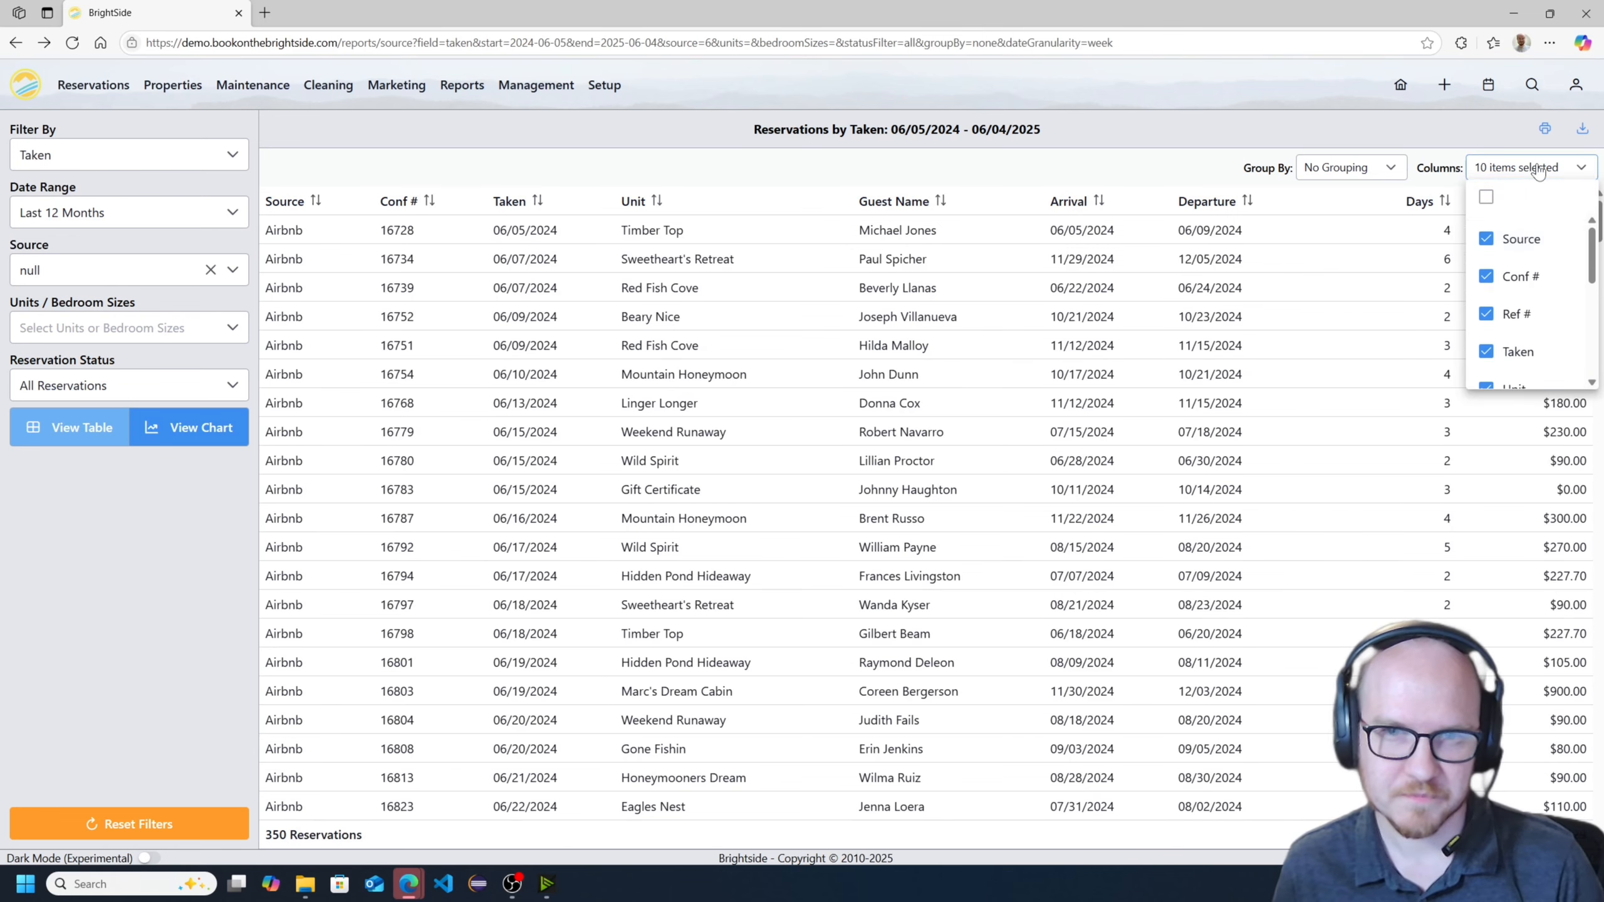
left_click(1360, 169)
left_click(1361, 171)
scroll(1097, 506, "down", 8)
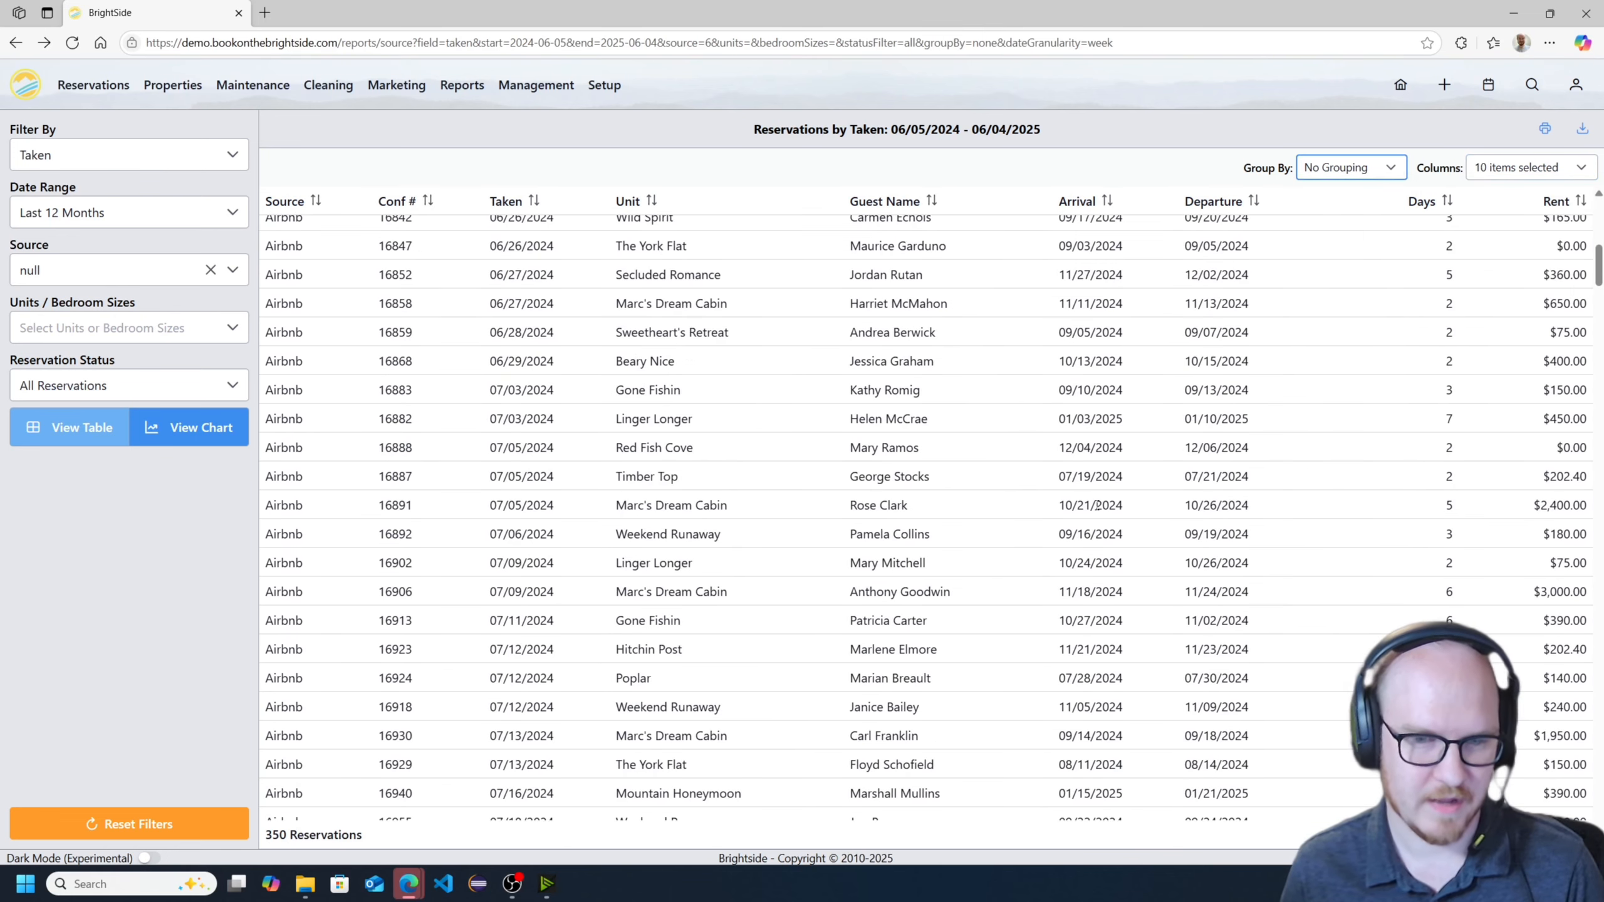
scroll(1029, 512, "down", 15)
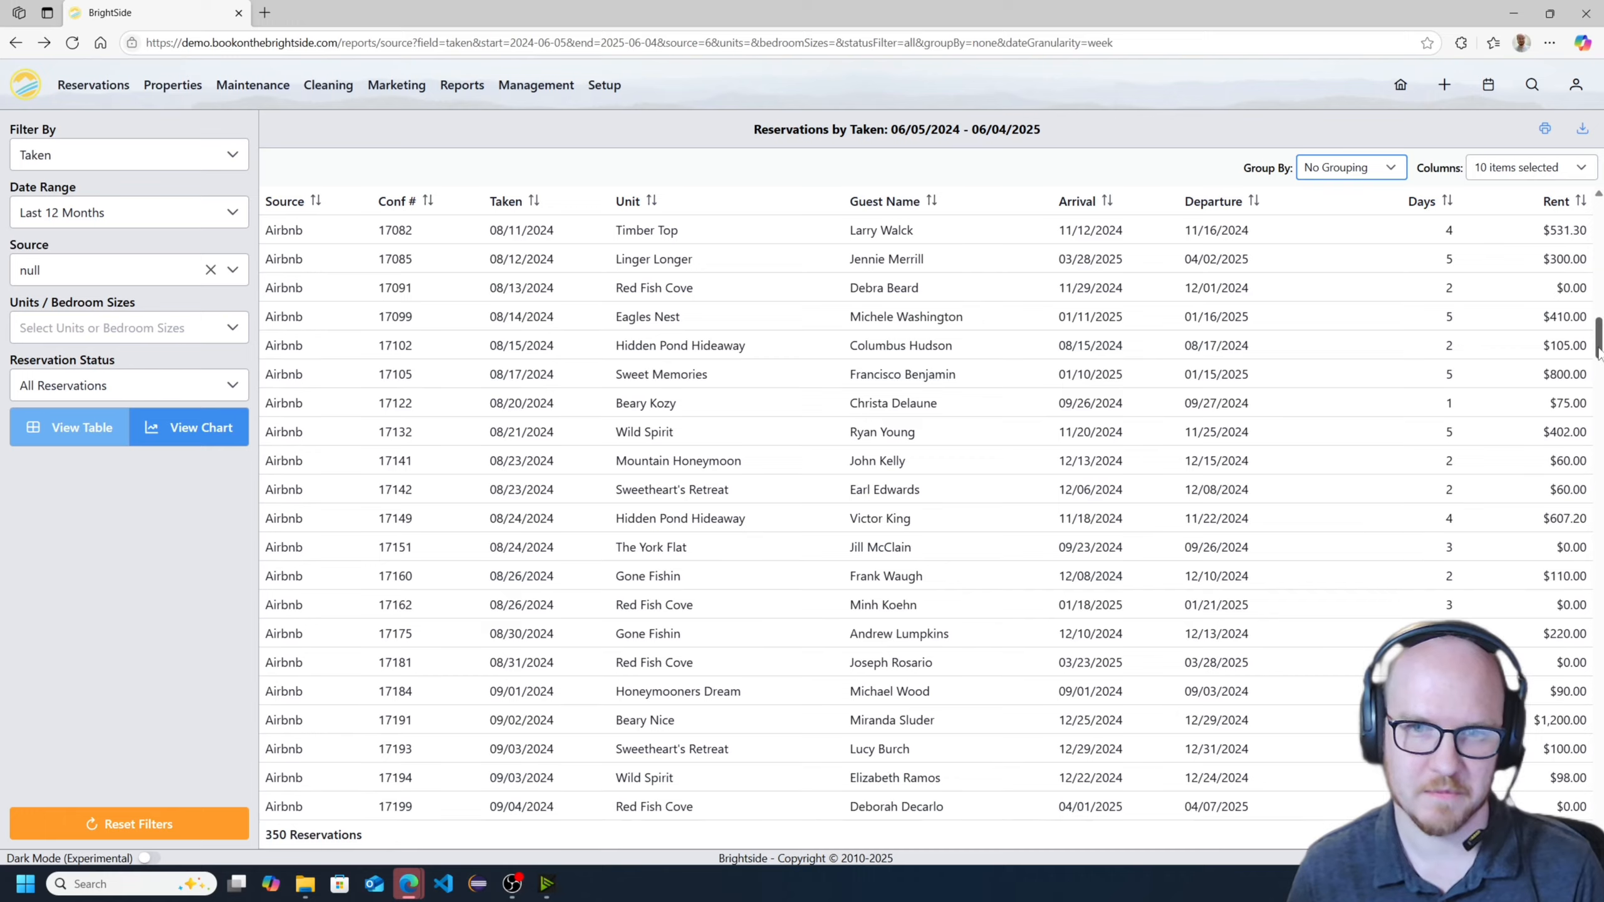
left_click_drag(1599, 351, 1597, 227)
left_click(94, 387)
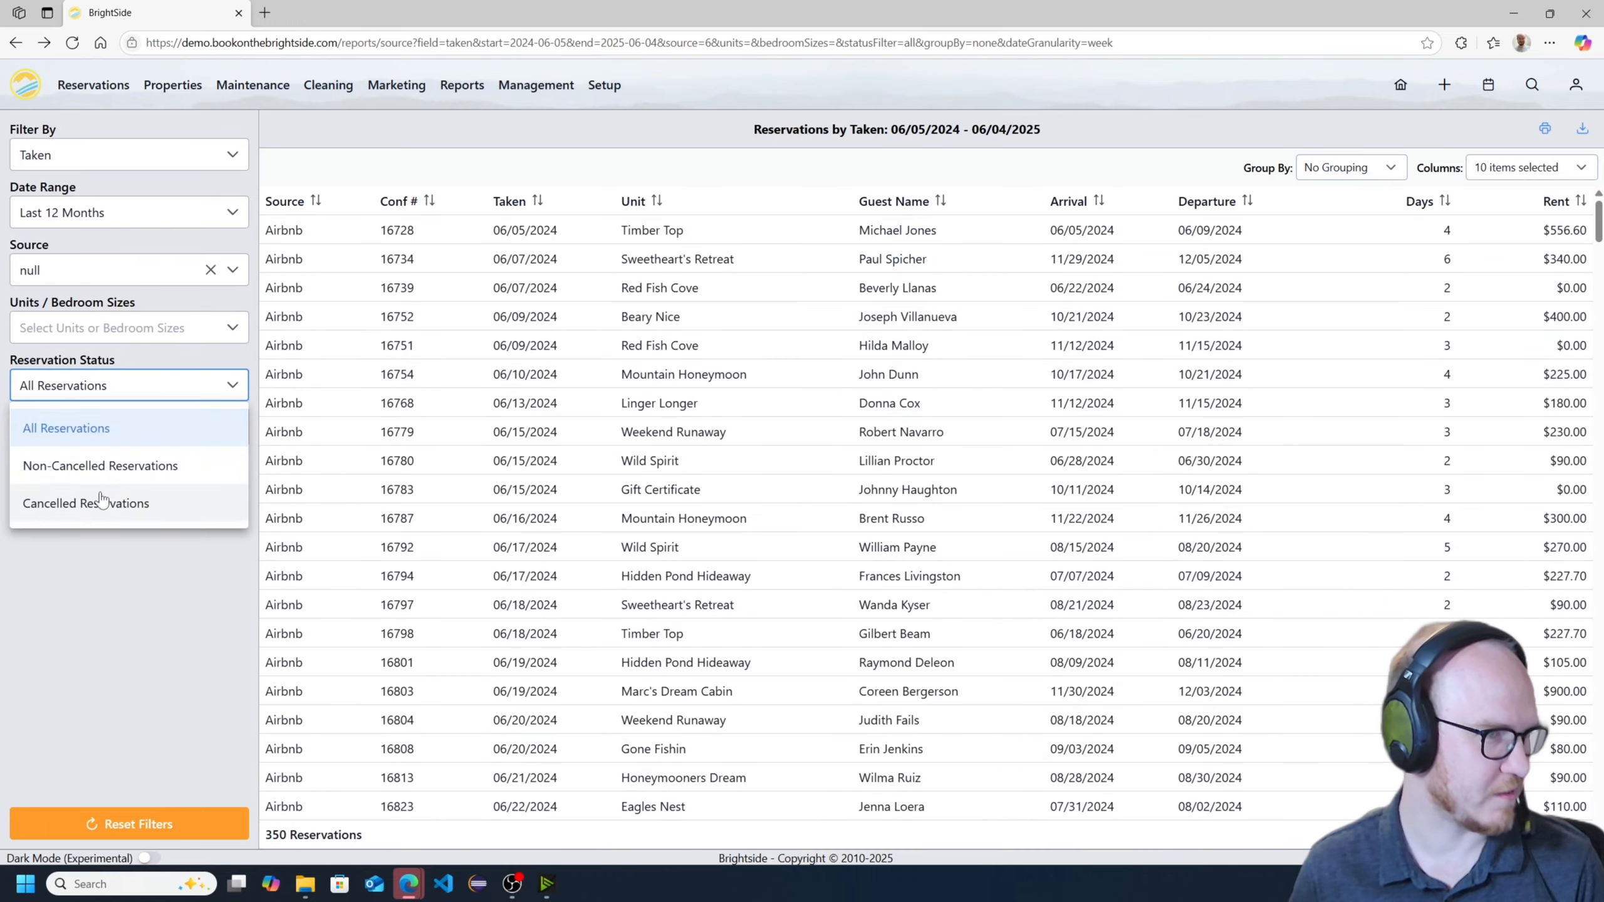
- Clear the source filter and set a Custom date range with the start date 06/05/2000
left_click(212, 278)
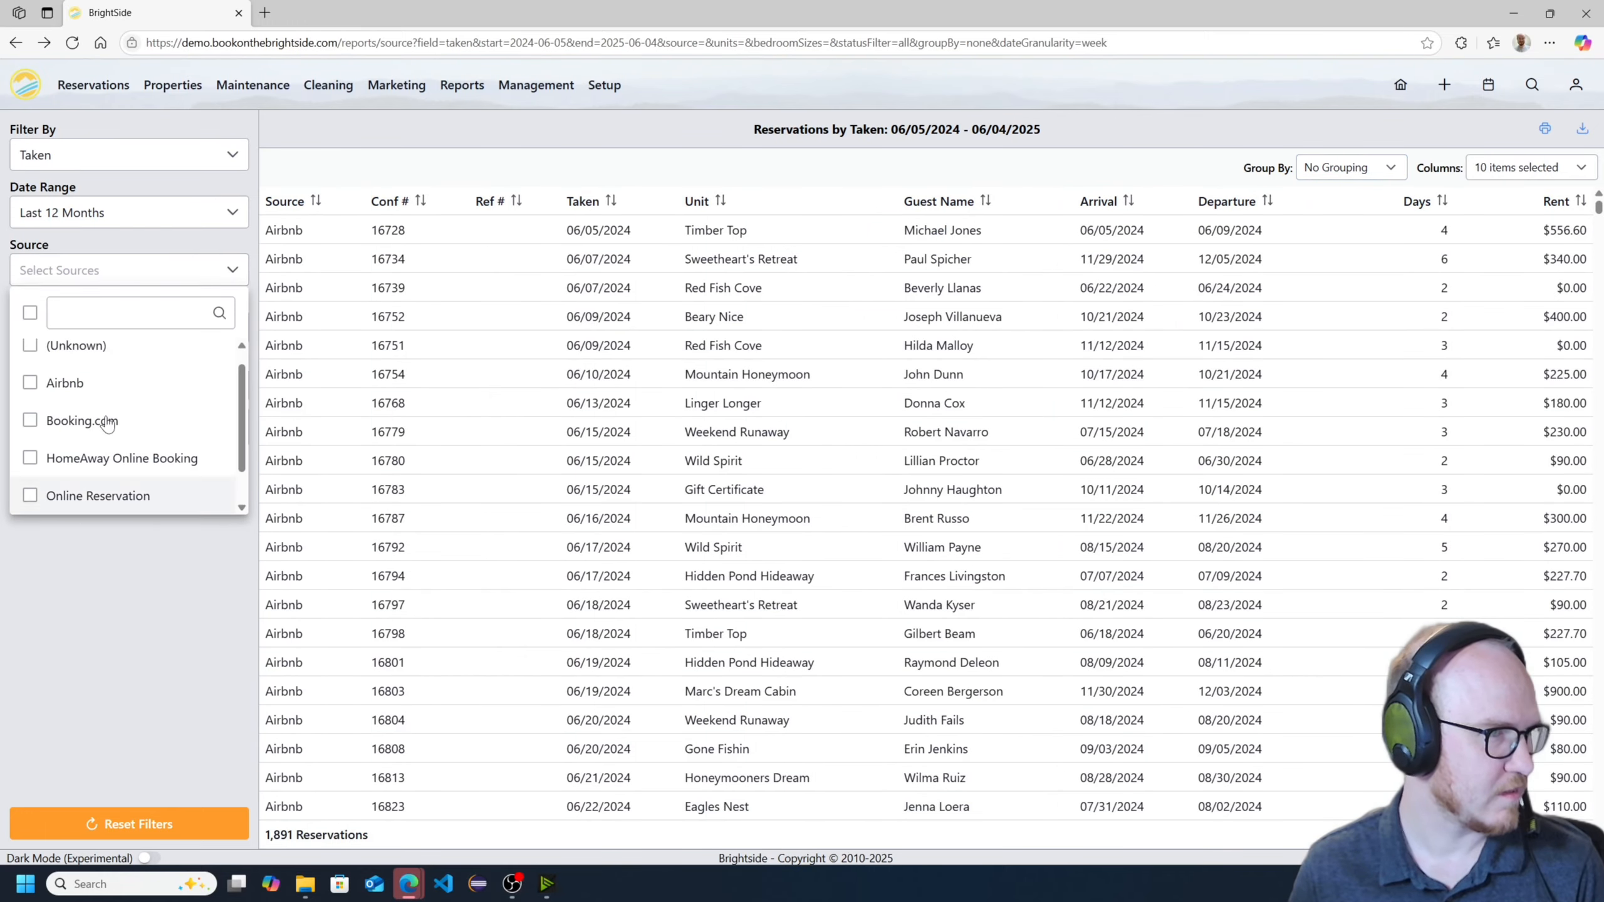
left_click(103, 218)
scroll(125, 392, "down", 1)
left_click(125, 386)
left_click(129, 273)
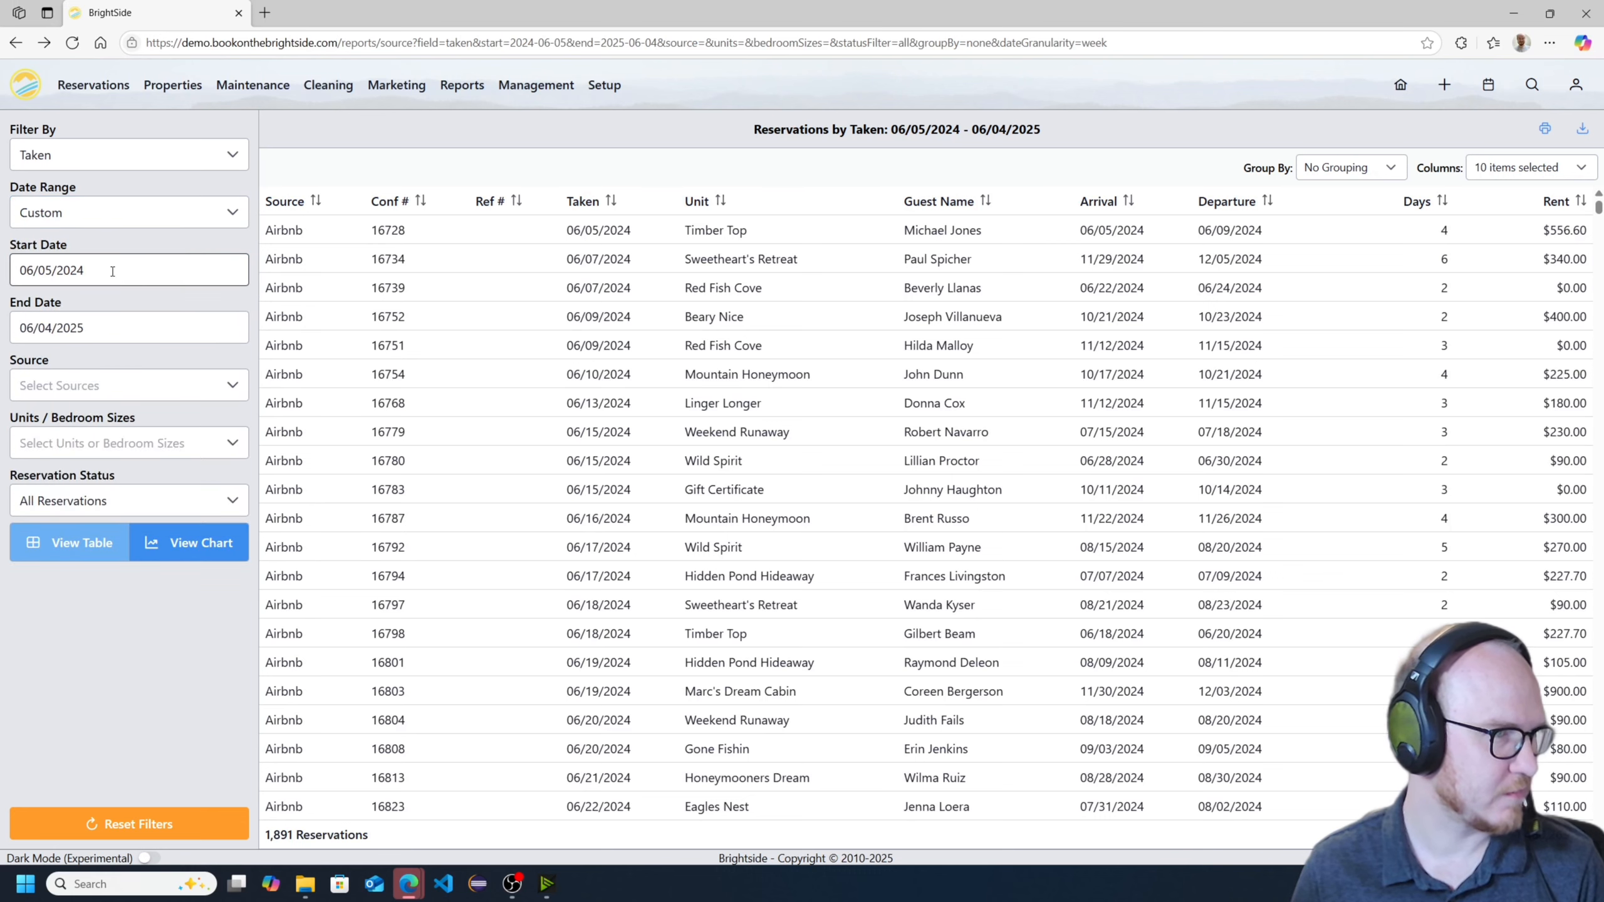
type("00")
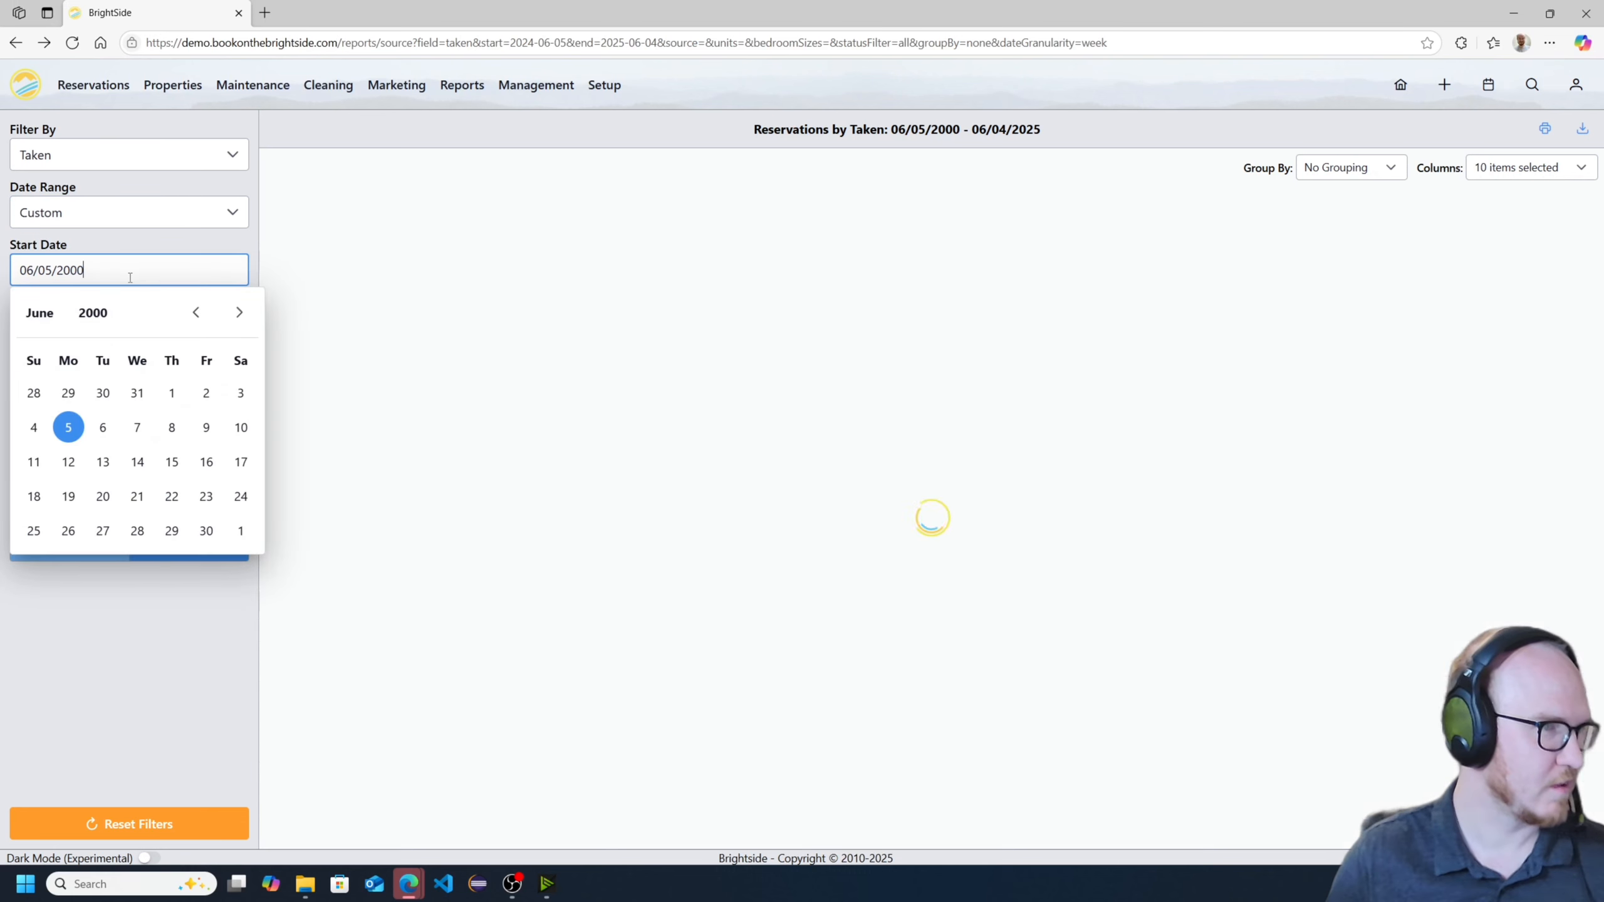
left_click(139, 639)
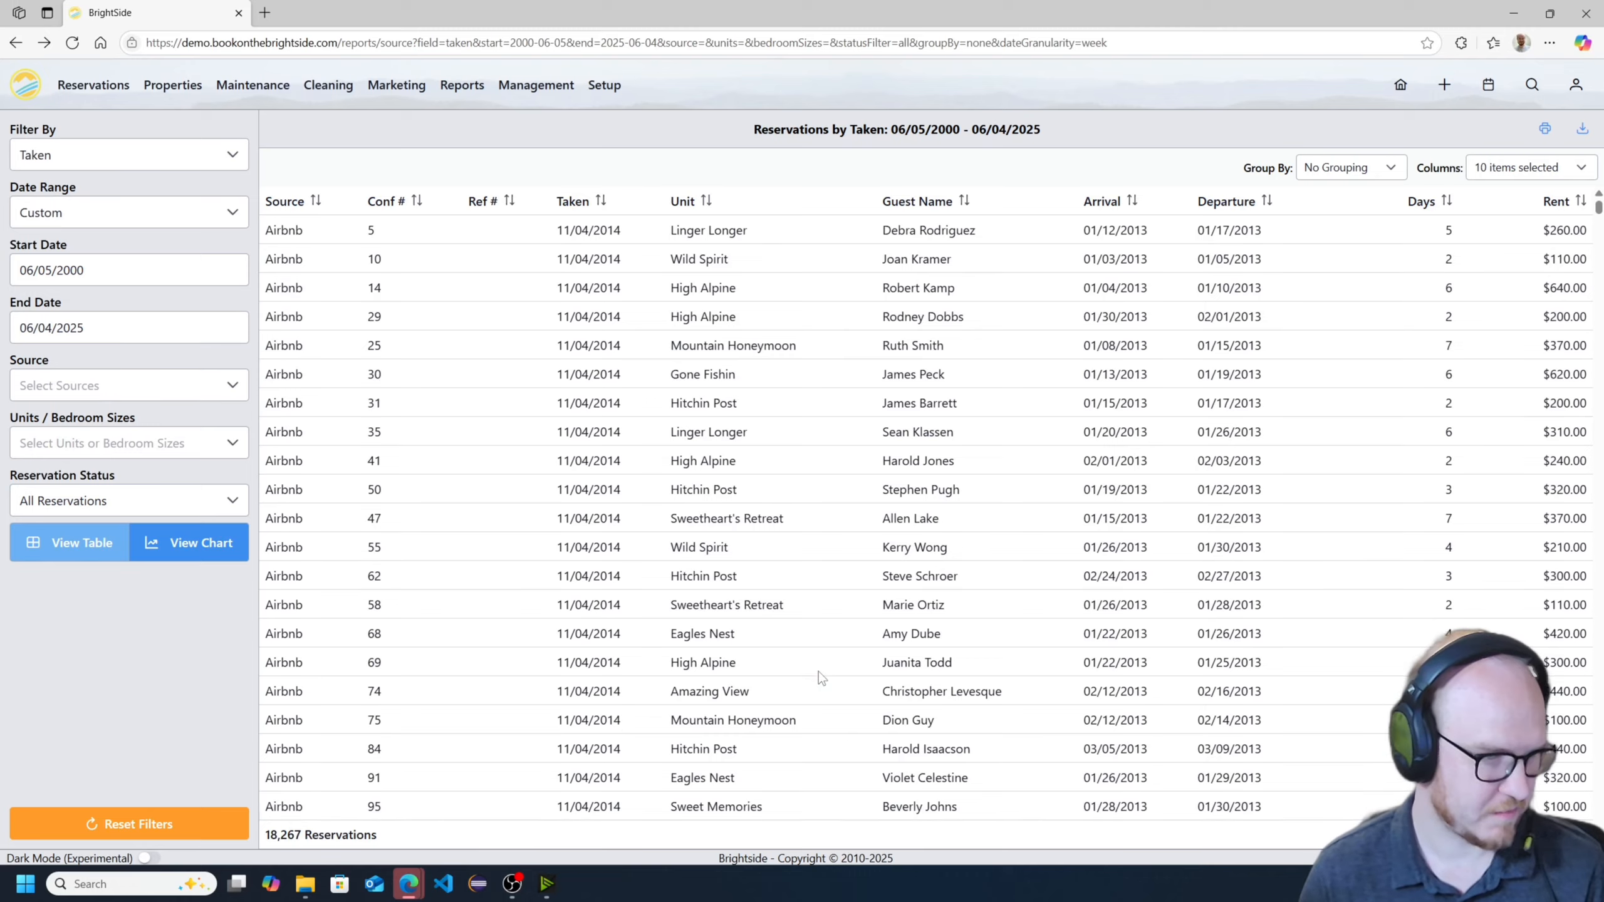
- Look through the ungrouped reservations and group the report by Source
scroll(818, 672, "down", 20)
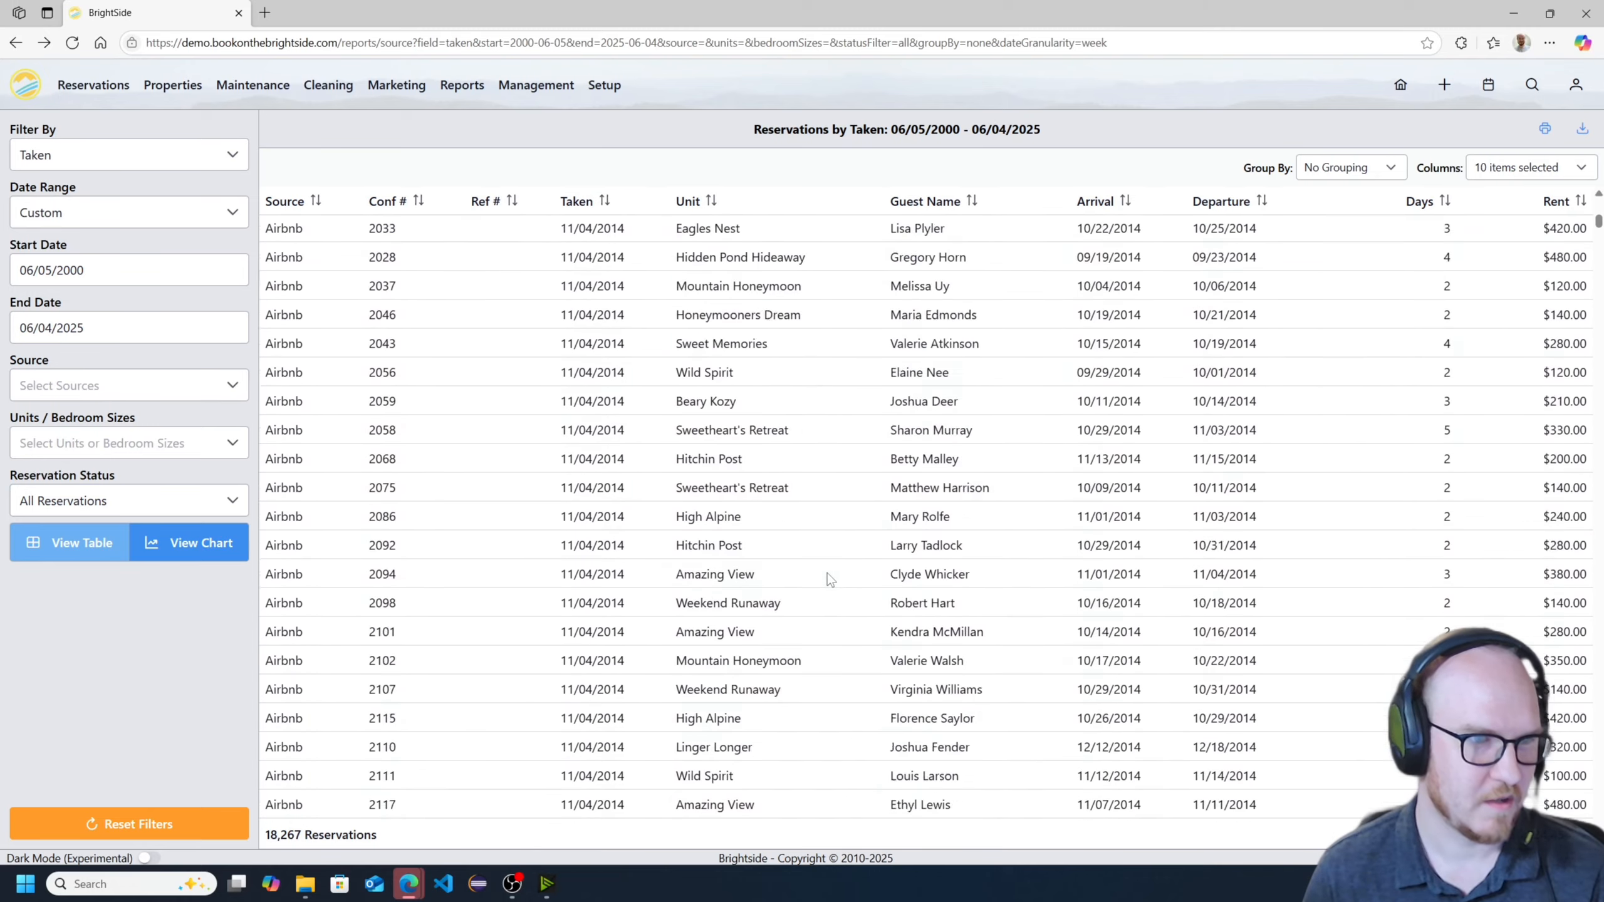
scroll(814, 567, "down", 20)
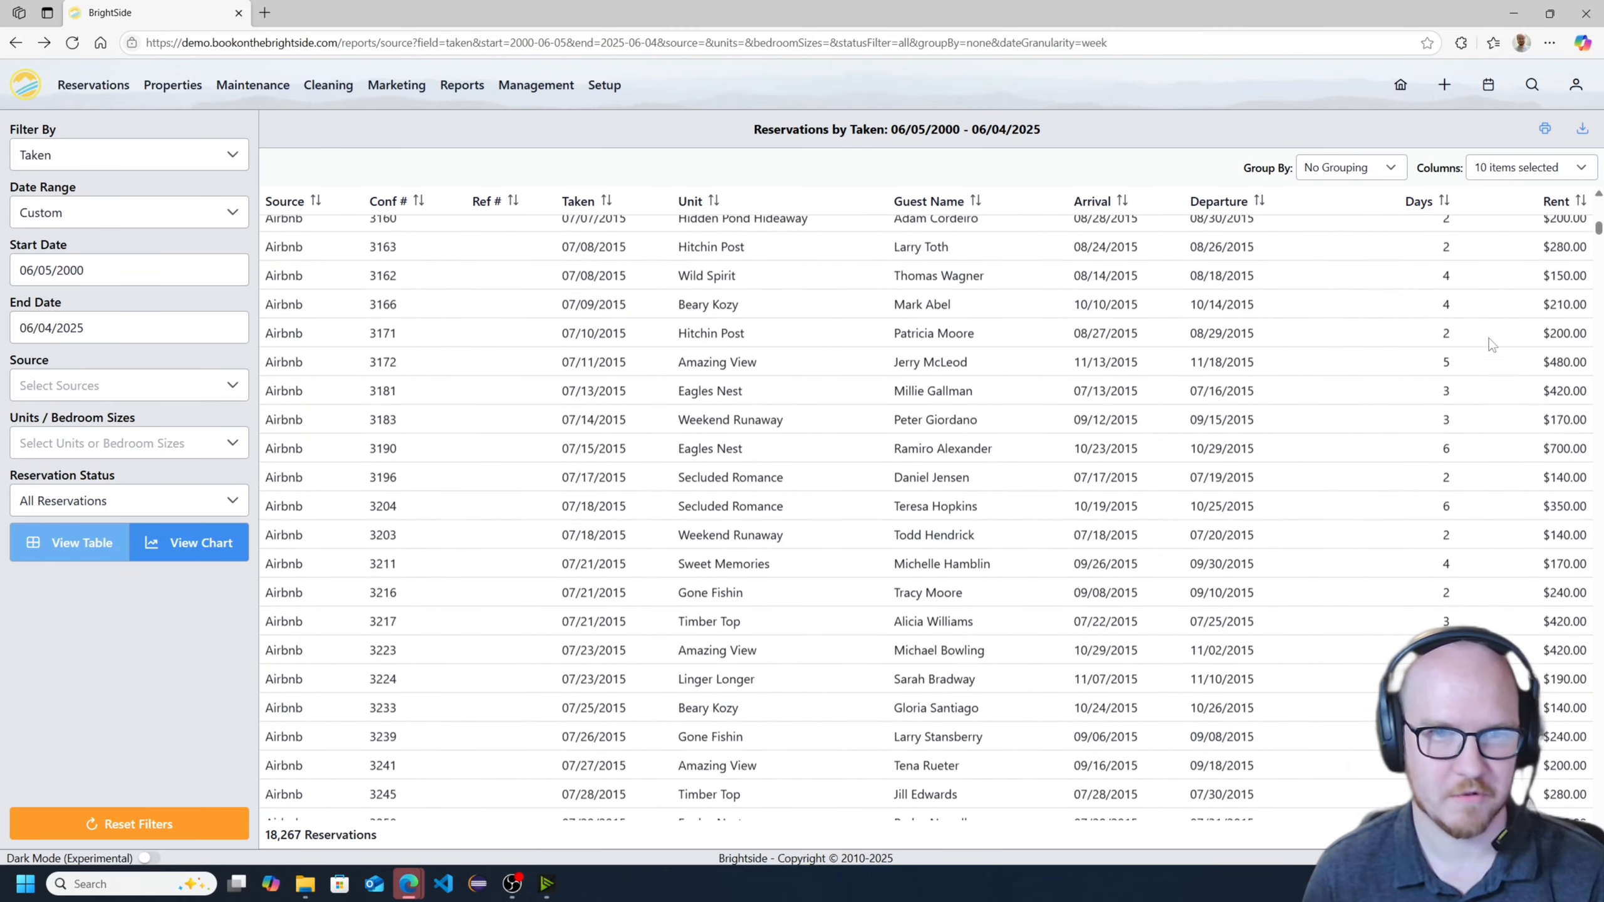
left_click(1368, 180)
left_click(1332, 240)
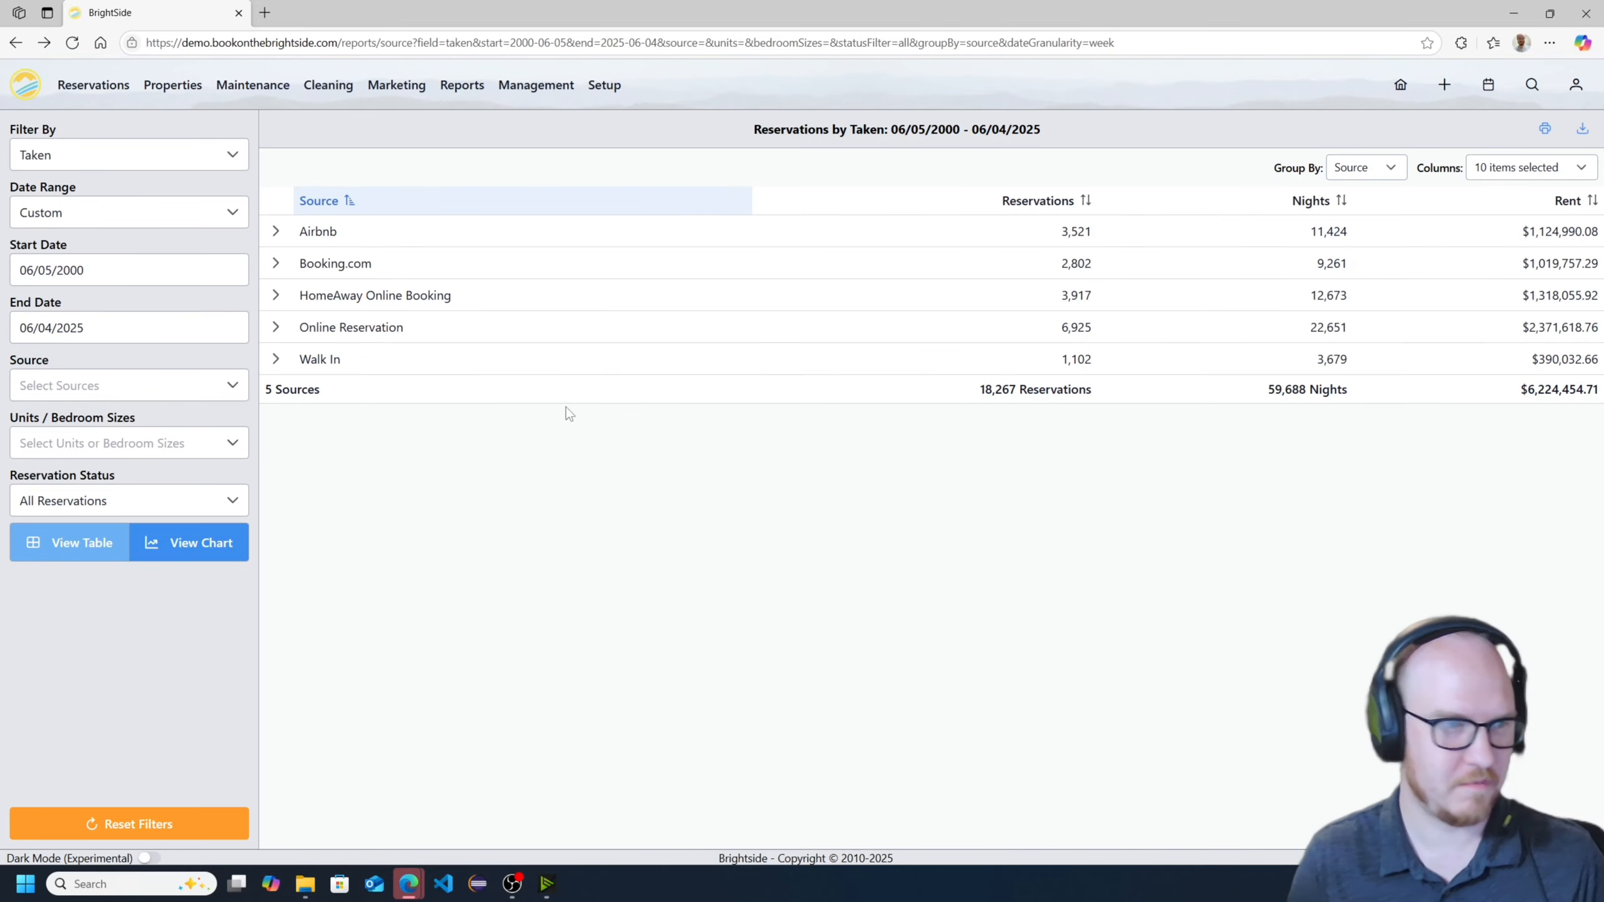
- Show the reservations report as a chart instead of a table
left_click(1045, 450)
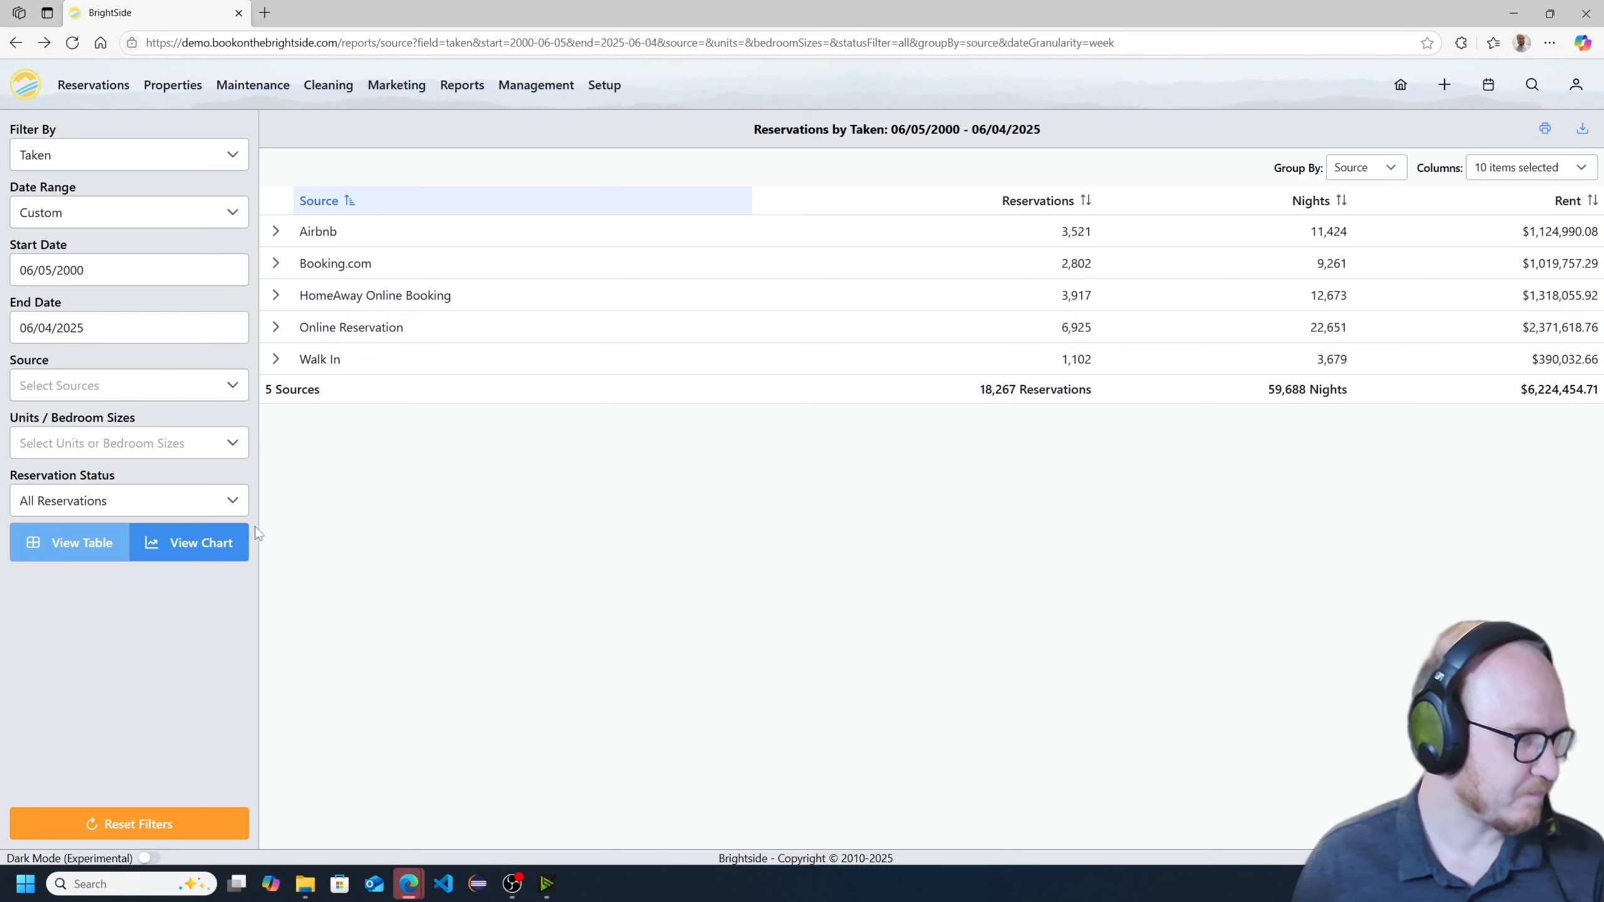
left_click(183, 544)
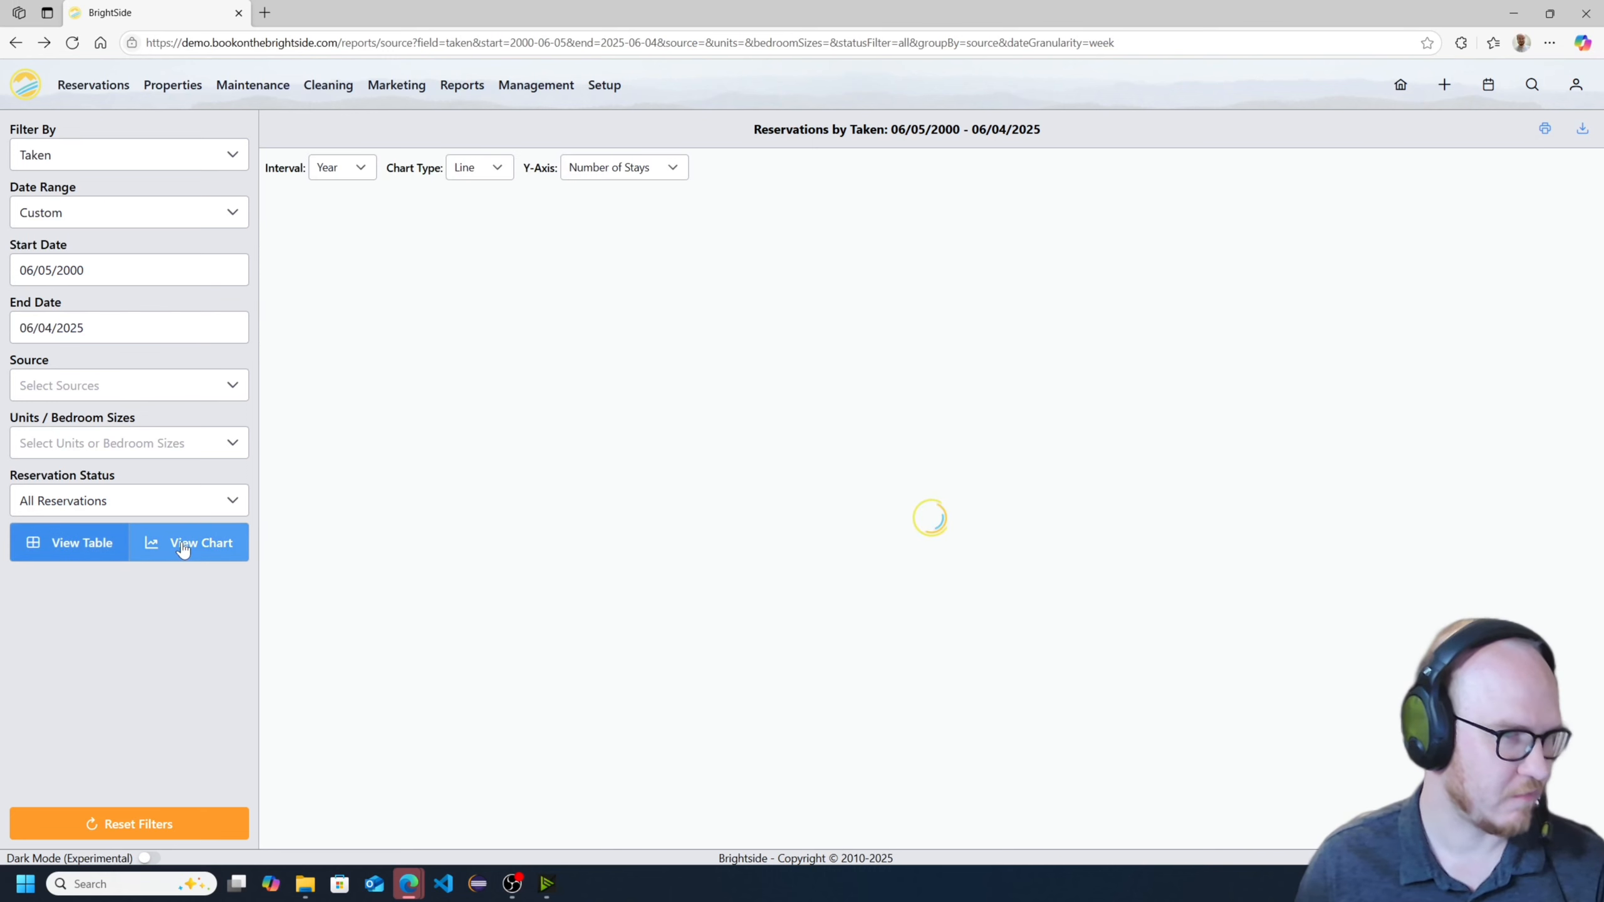
mouse_move(304, 222)
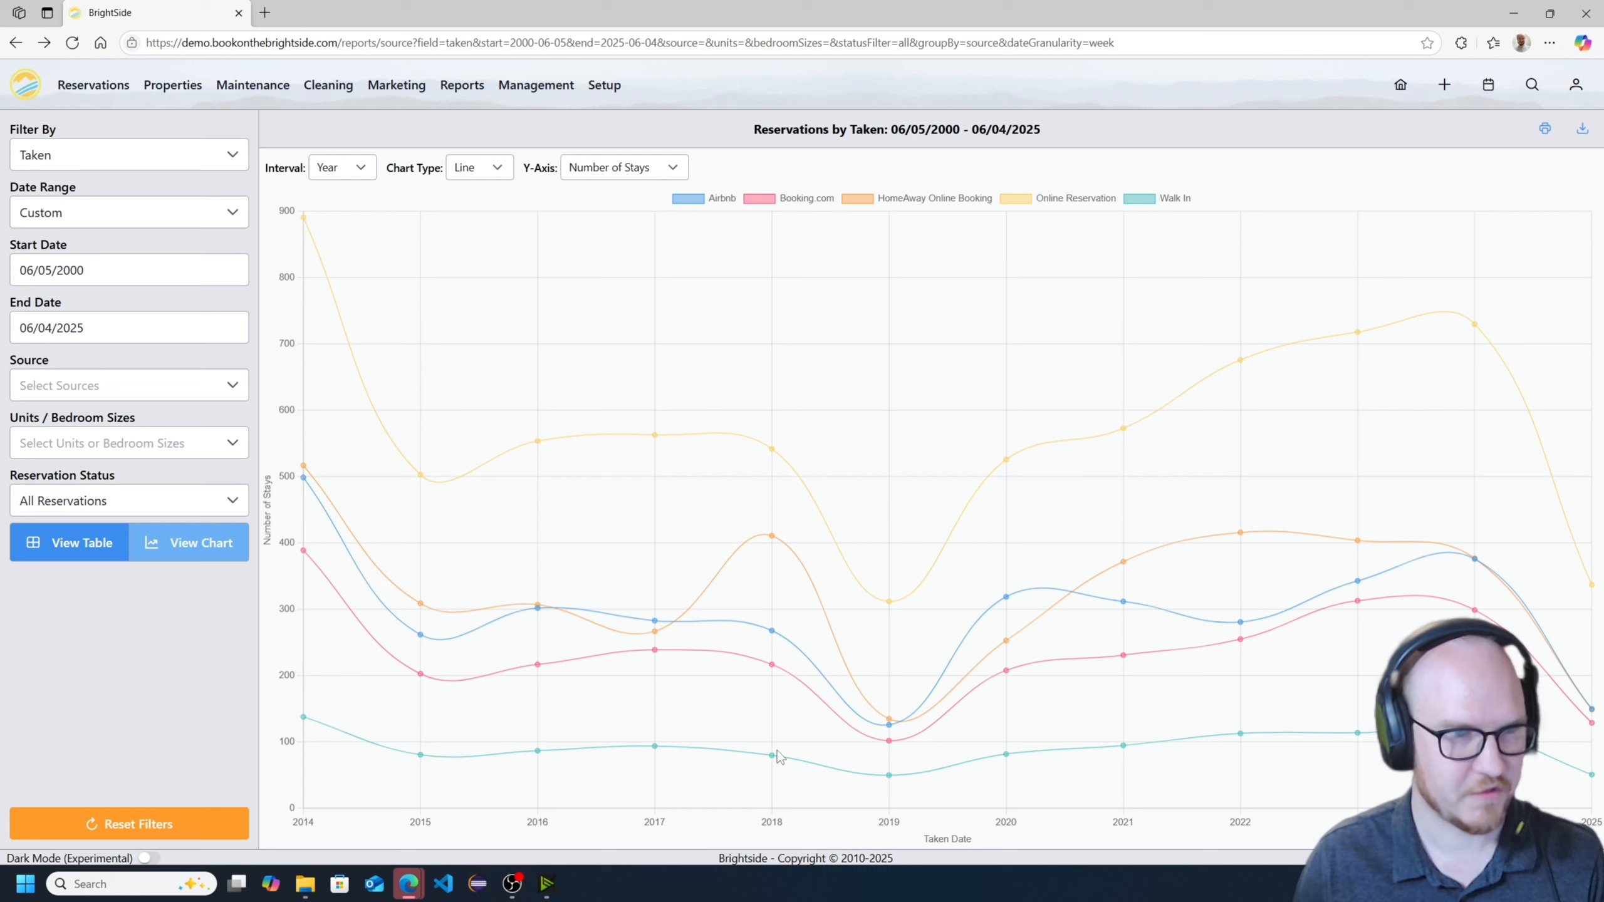
- Try the Bar chart type and switch the chart to Stacked Bar
left_click(475, 168)
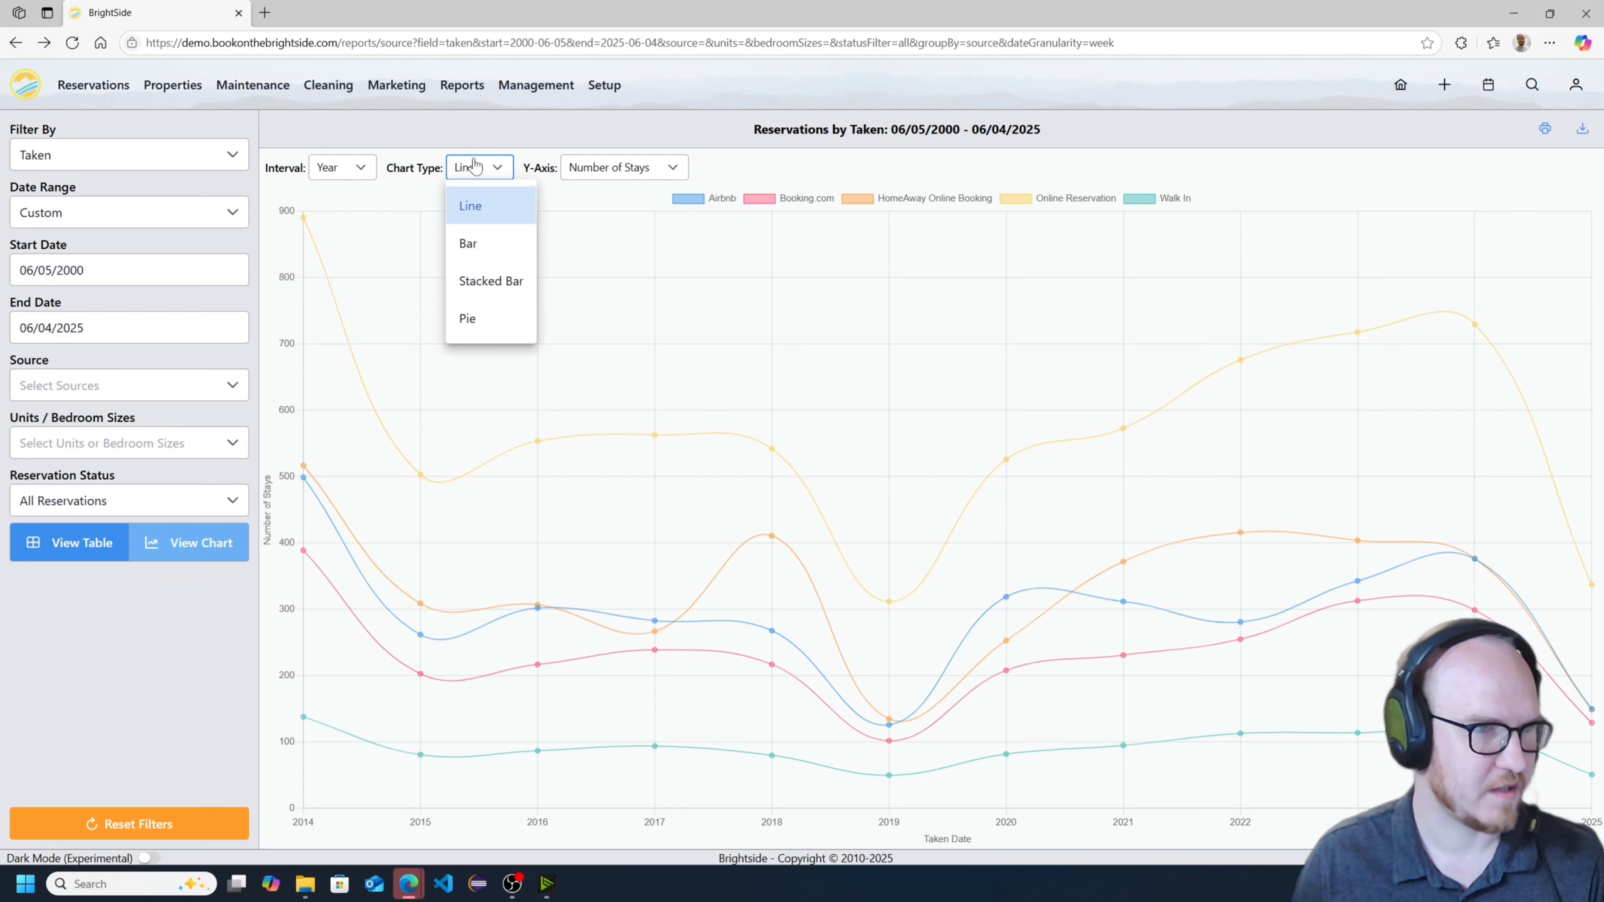
left_click(499, 255)
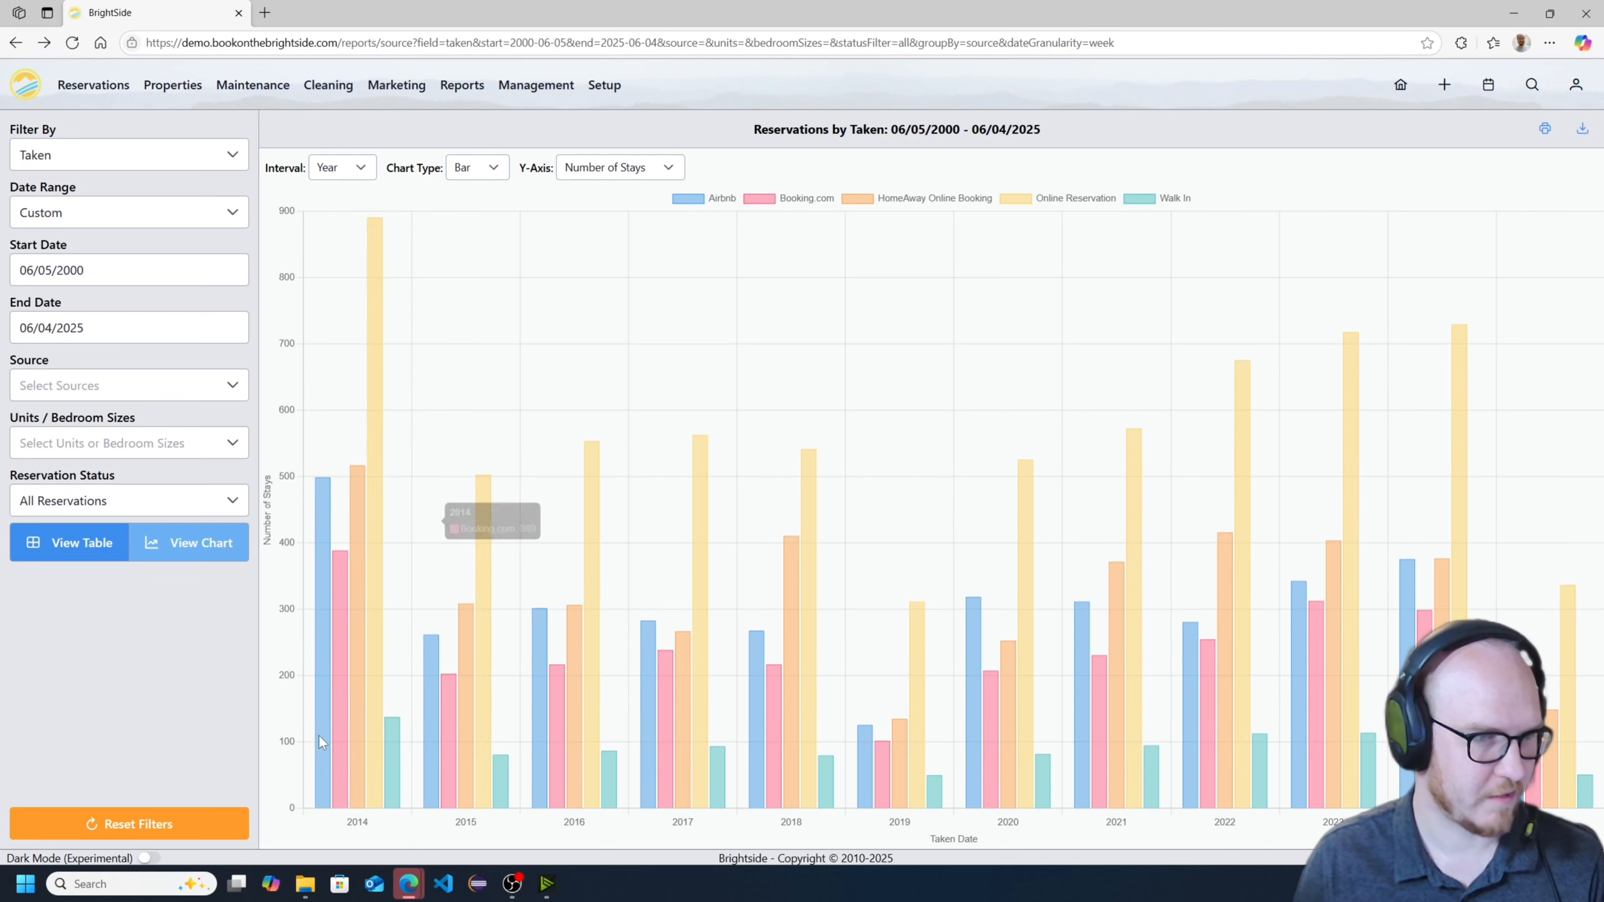
left_click(480, 168)
left_click(474, 282)
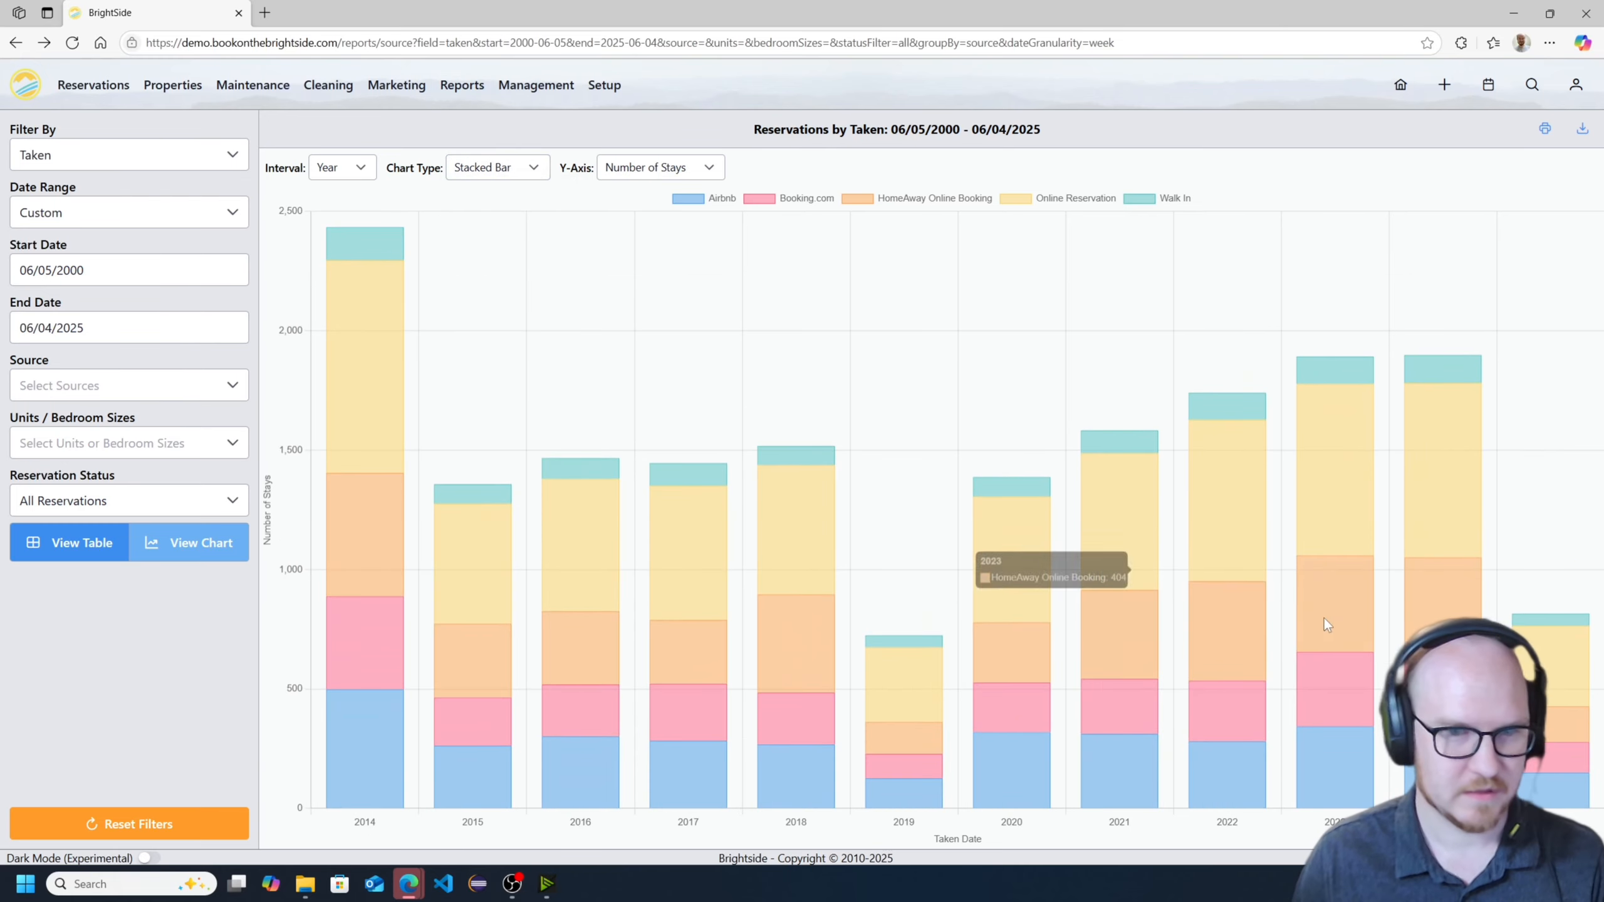
- Try the Pie and Bar chart types and return the chart to Stacked Bar
left_click(462, 168)
left_click(486, 316)
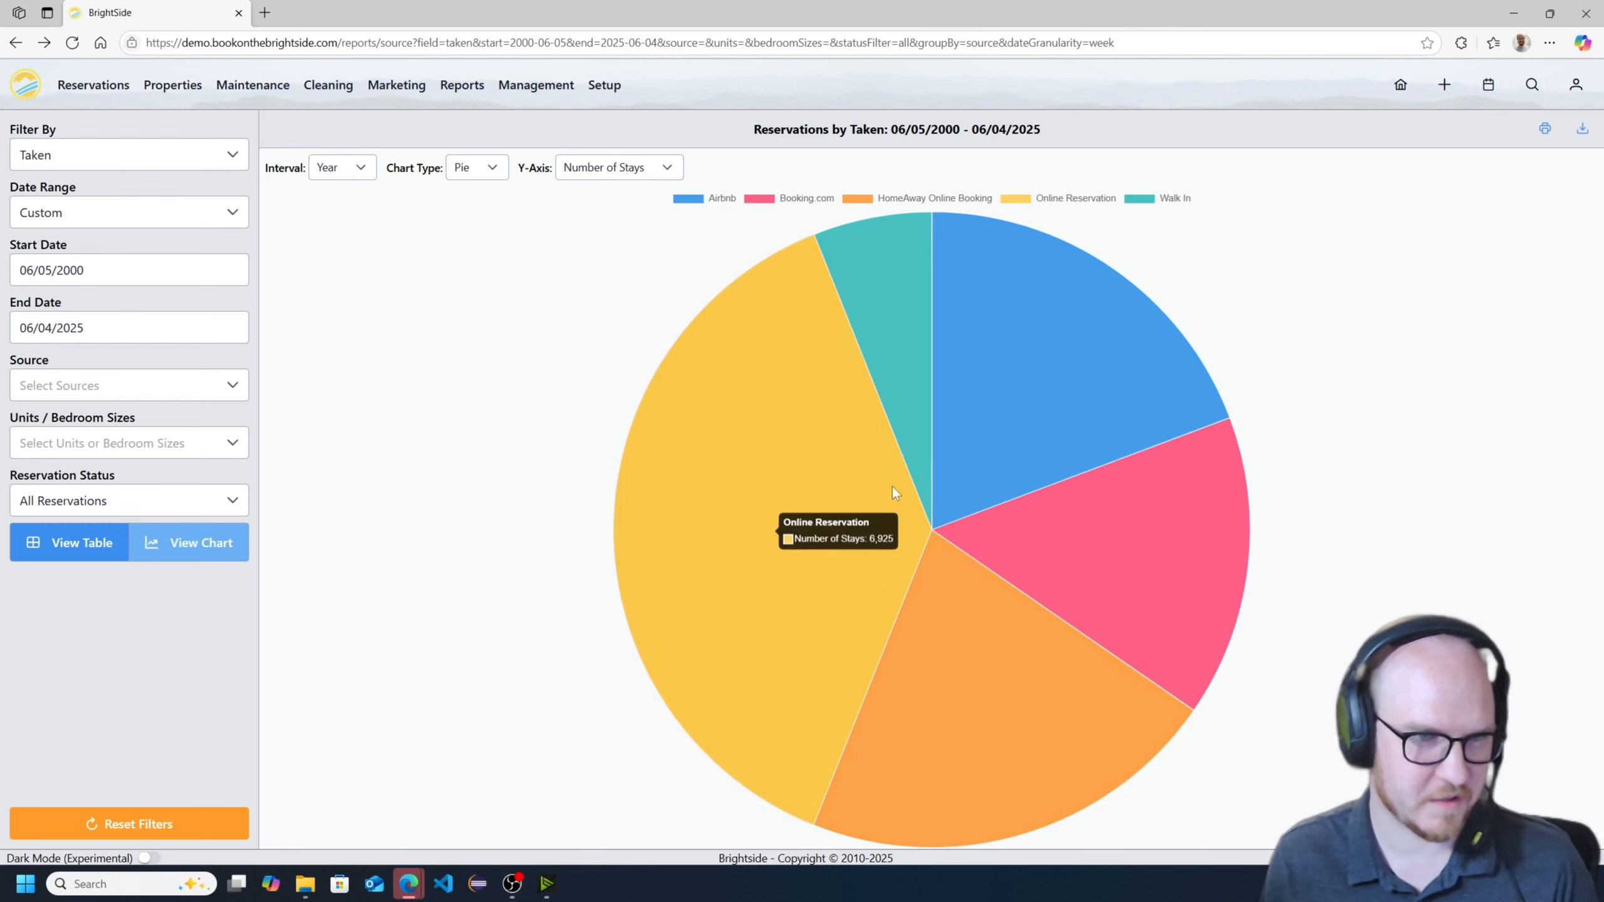
left_click(471, 167)
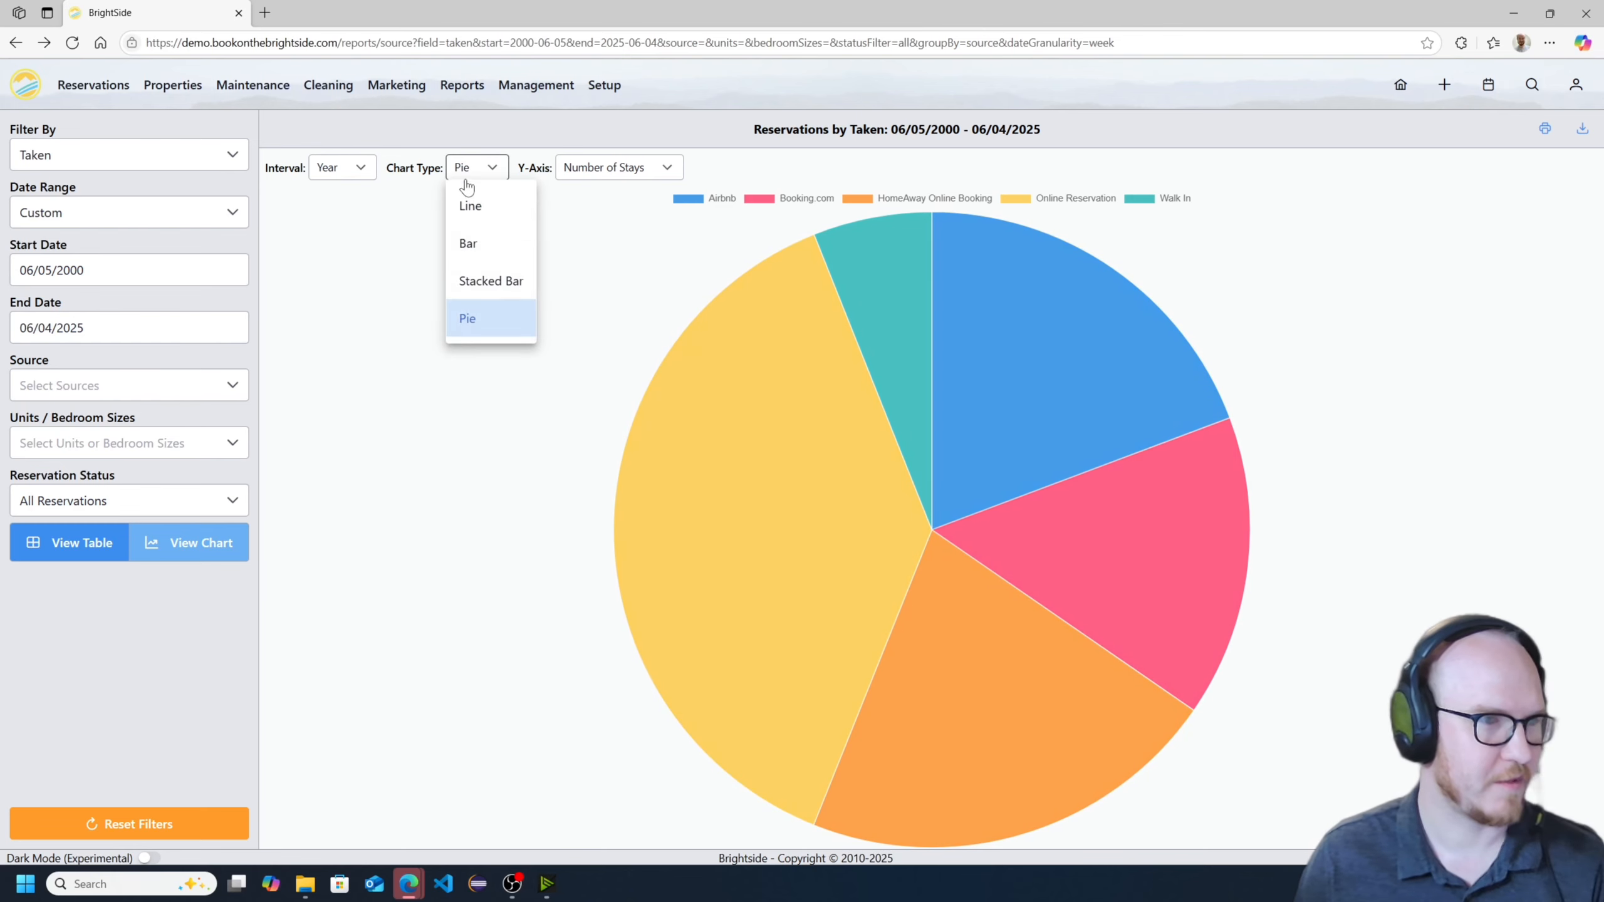
left_click(480, 244)
left_click(631, 168)
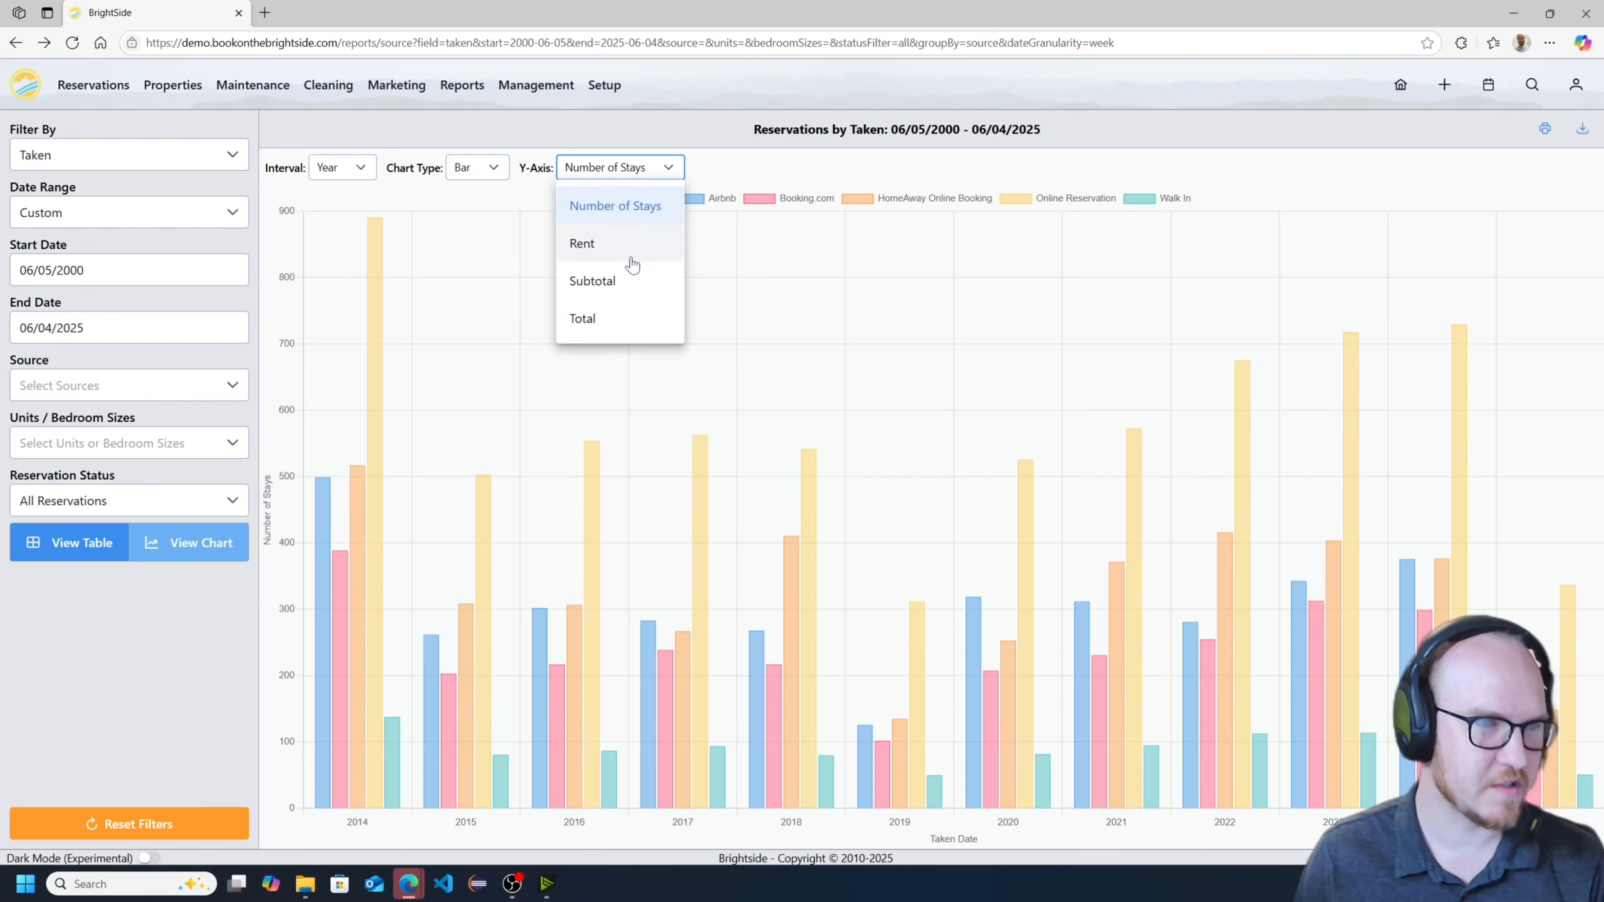
left_click(457, 167)
left_click(477, 281)
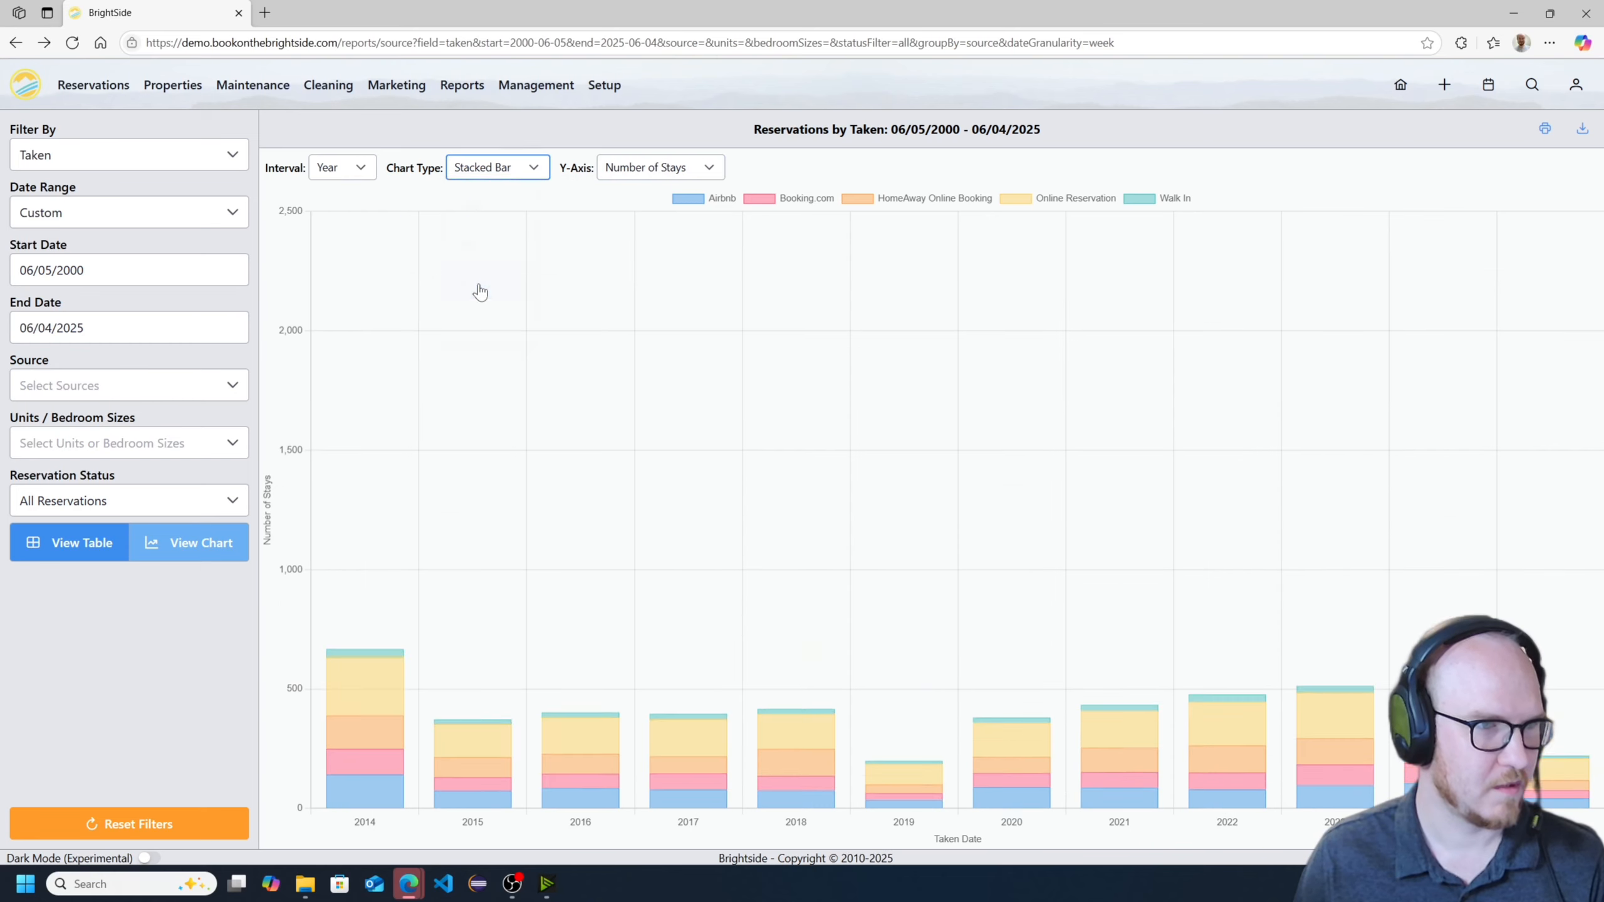
- Compare Total and Number of Stays on the chart's Y-axis and set the axis to Subtotal
left_click(628, 169)
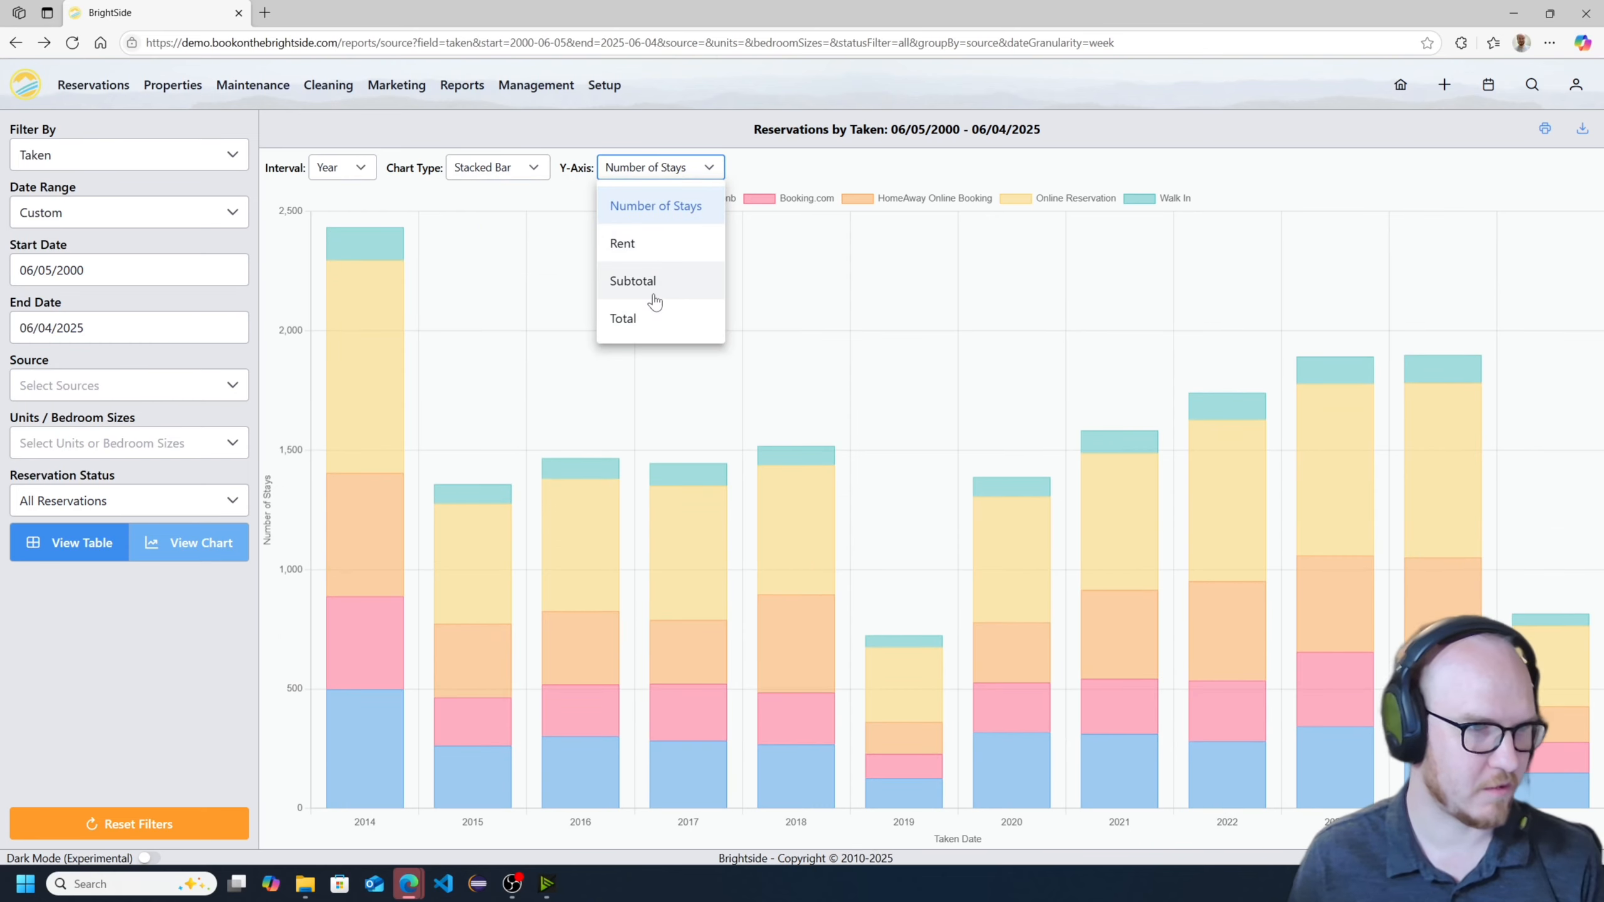
left_click(625, 318)
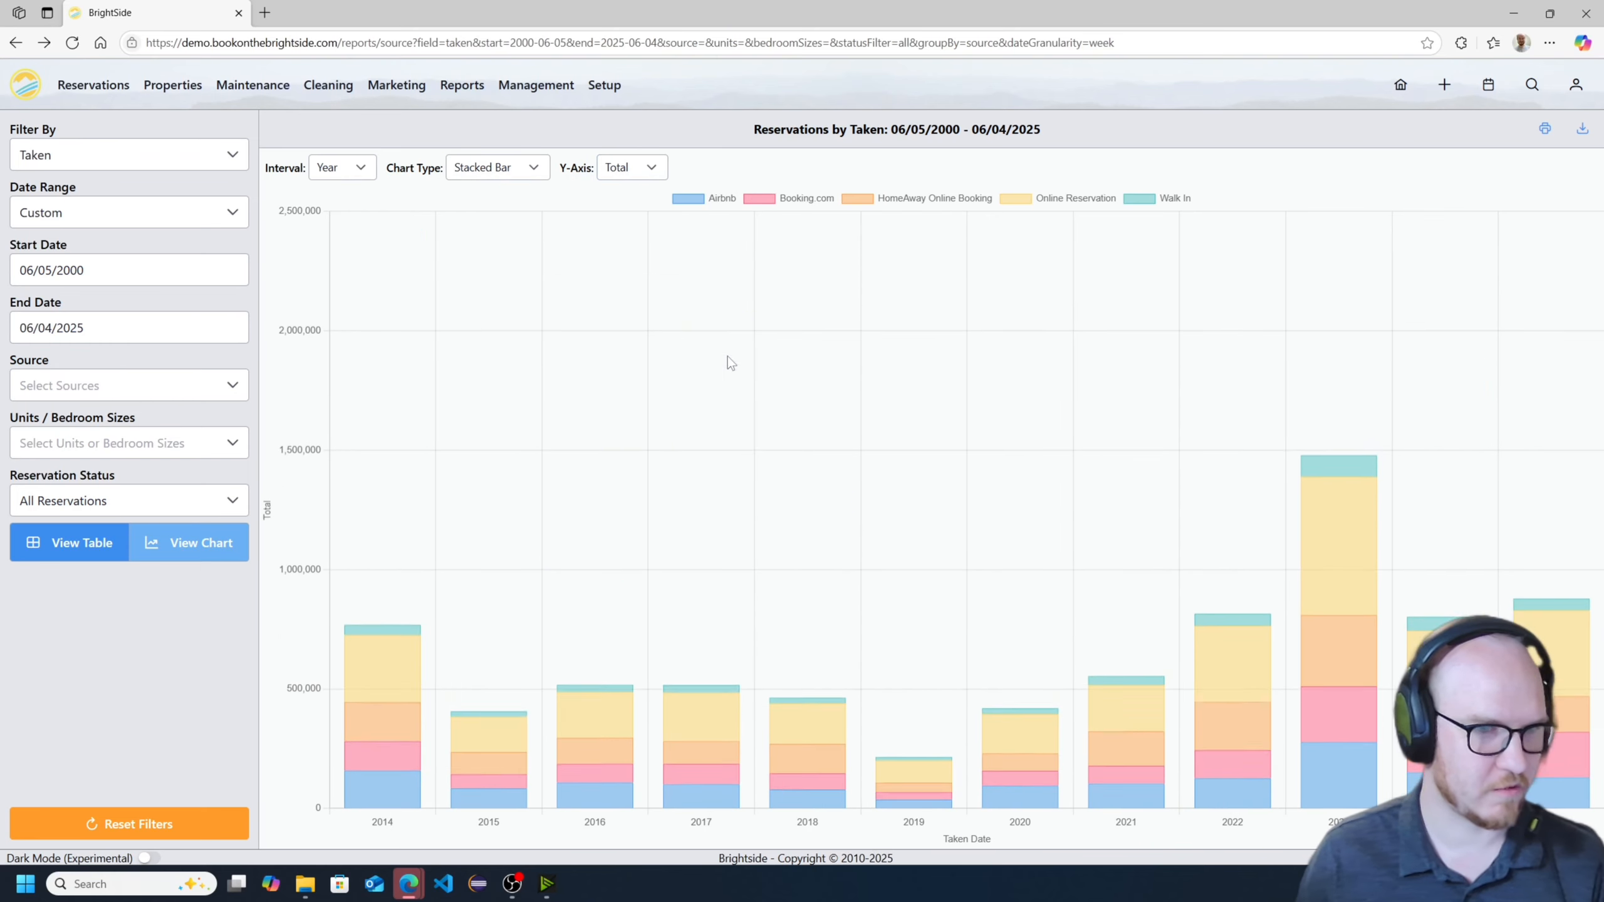
left_click(641, 174)
left_click(656, 207)
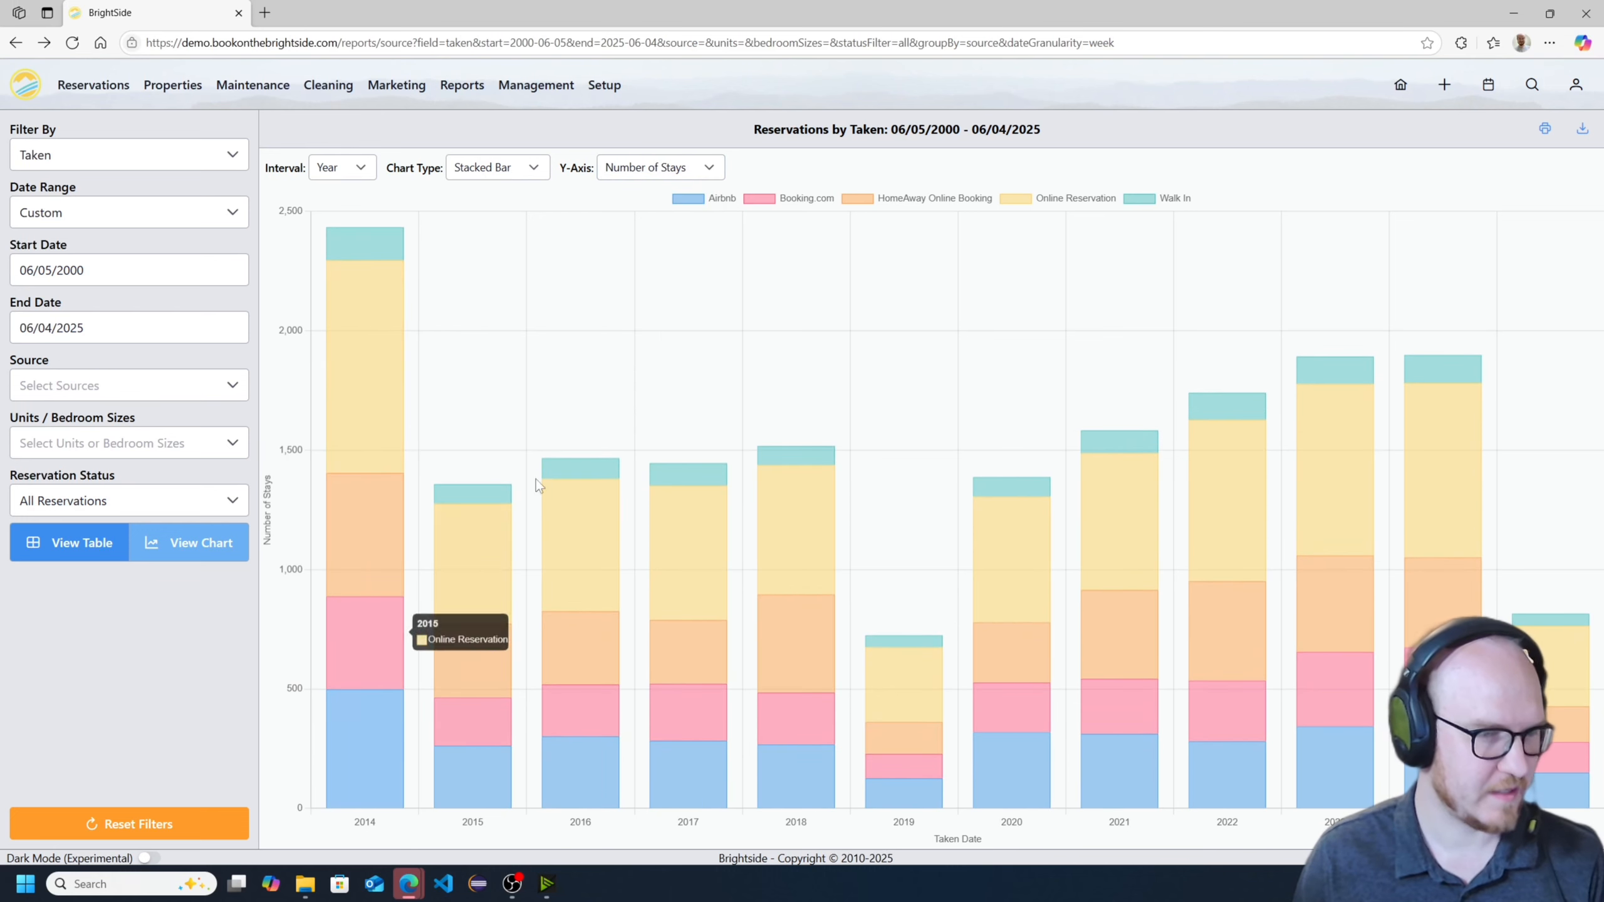
left_click(650, 169)
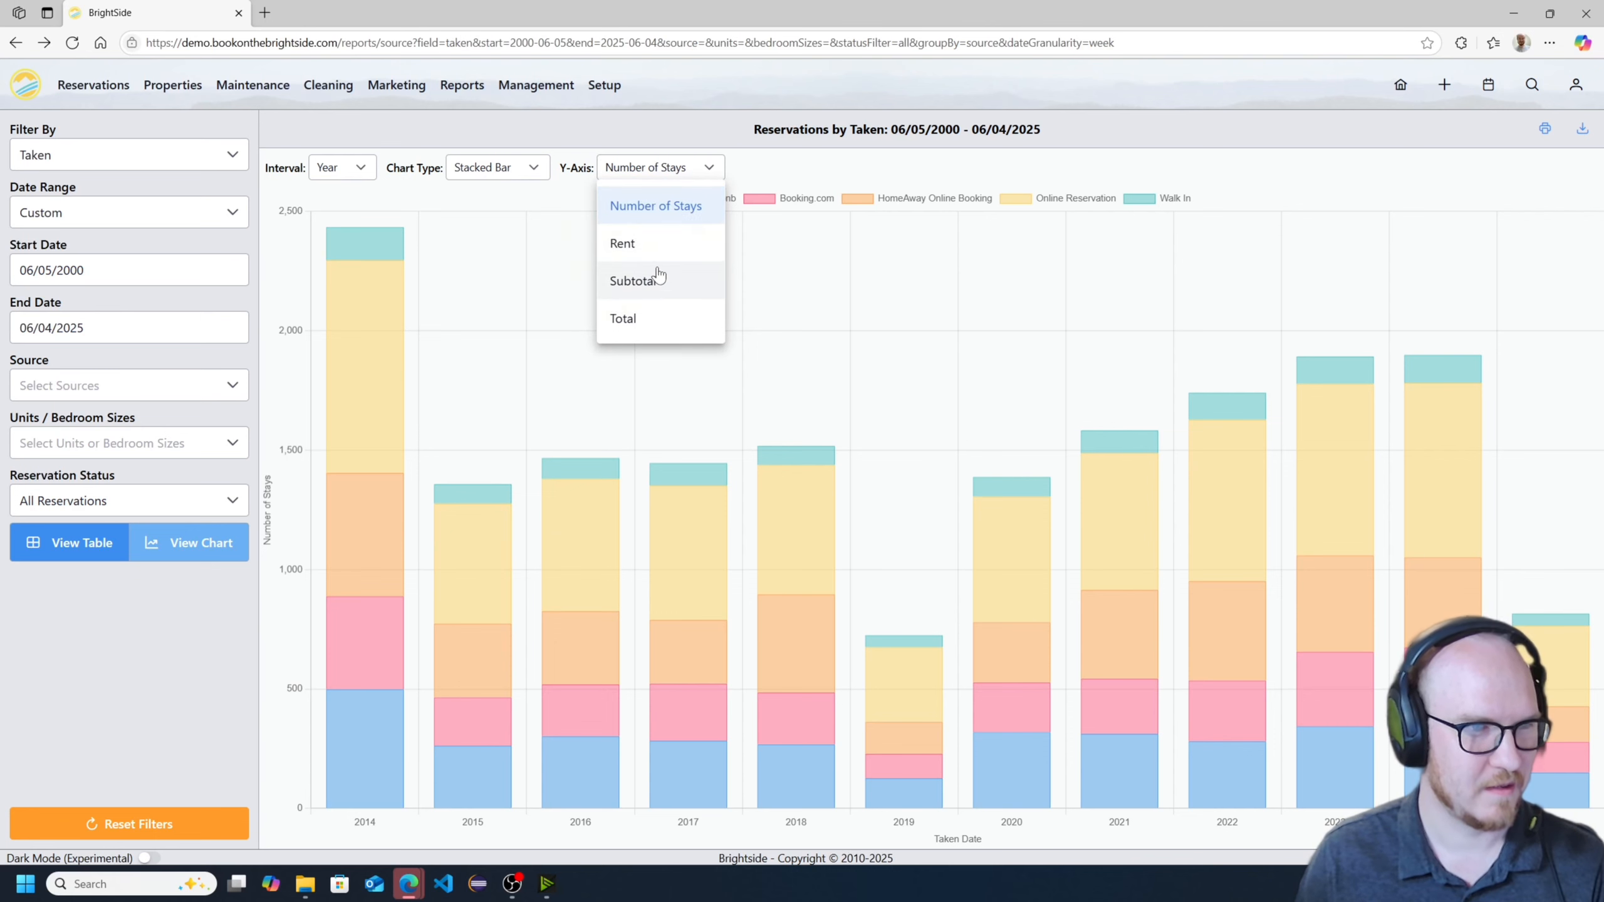
left_click(655, 279)
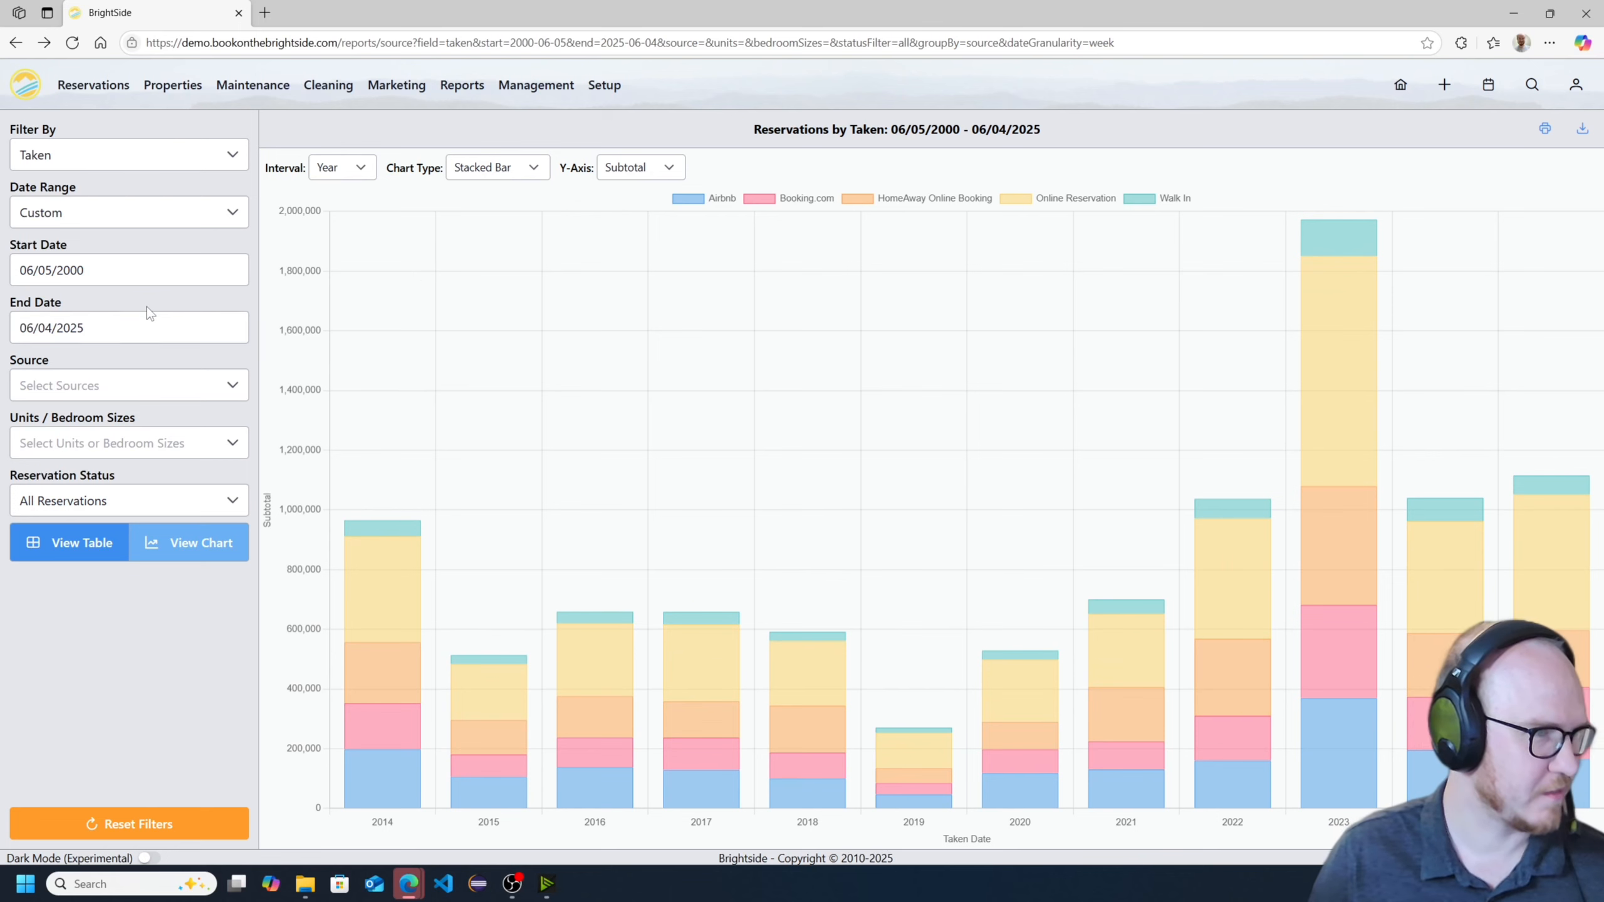
- Change the chart type to Line and set its interval to Month
left_click(351, 170)
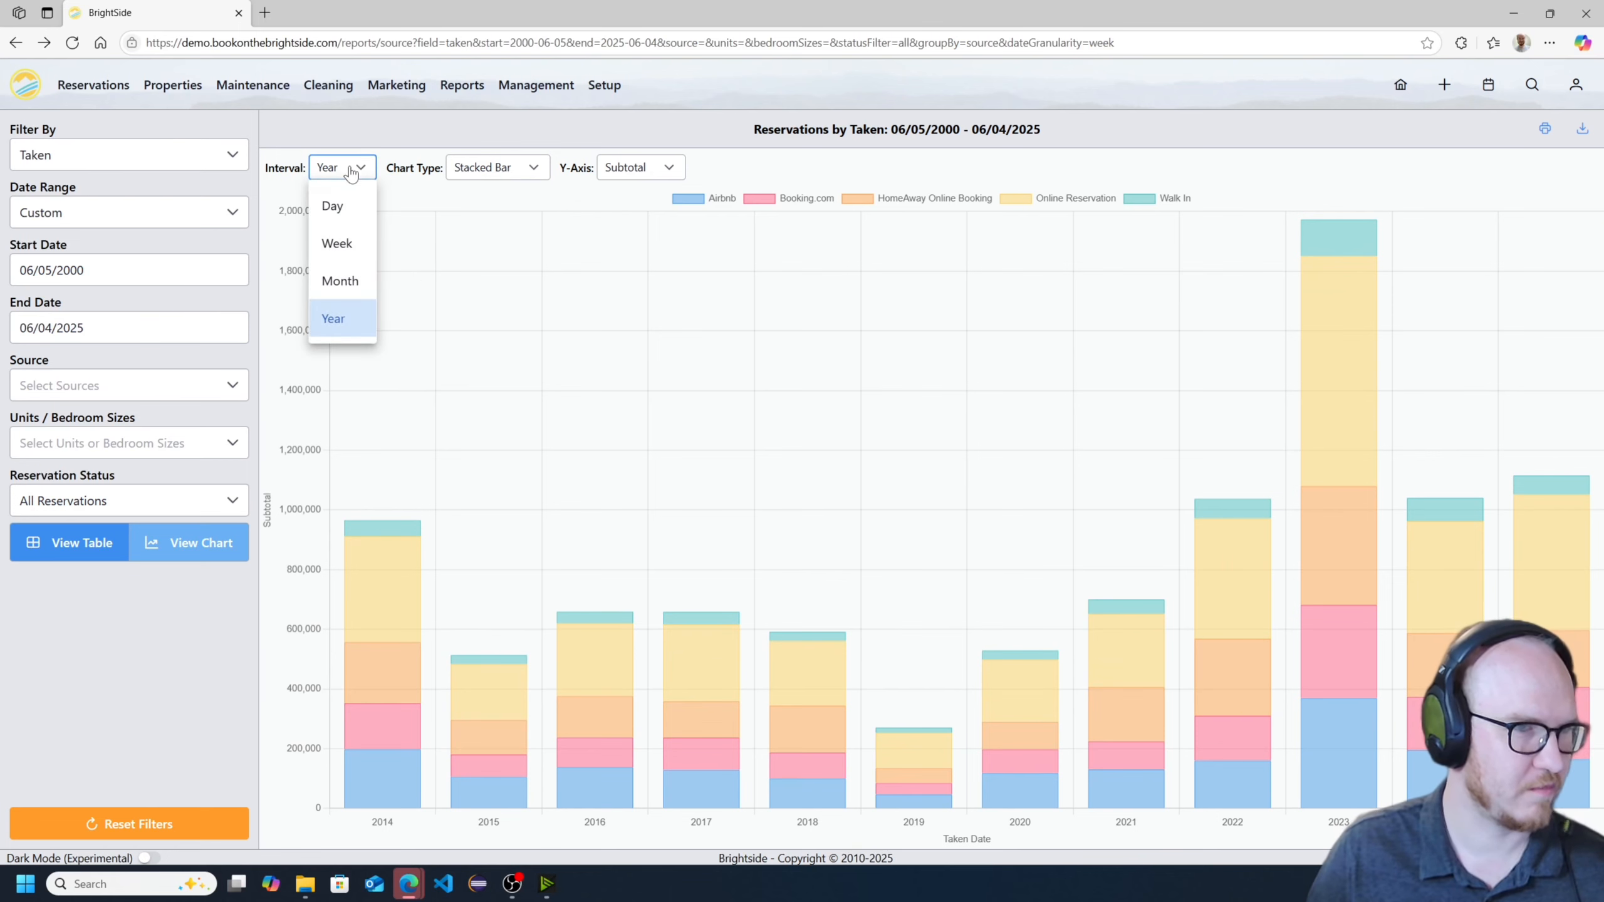
left_click(464, 169)
left_click(467, 206)
left_click(344, 168)
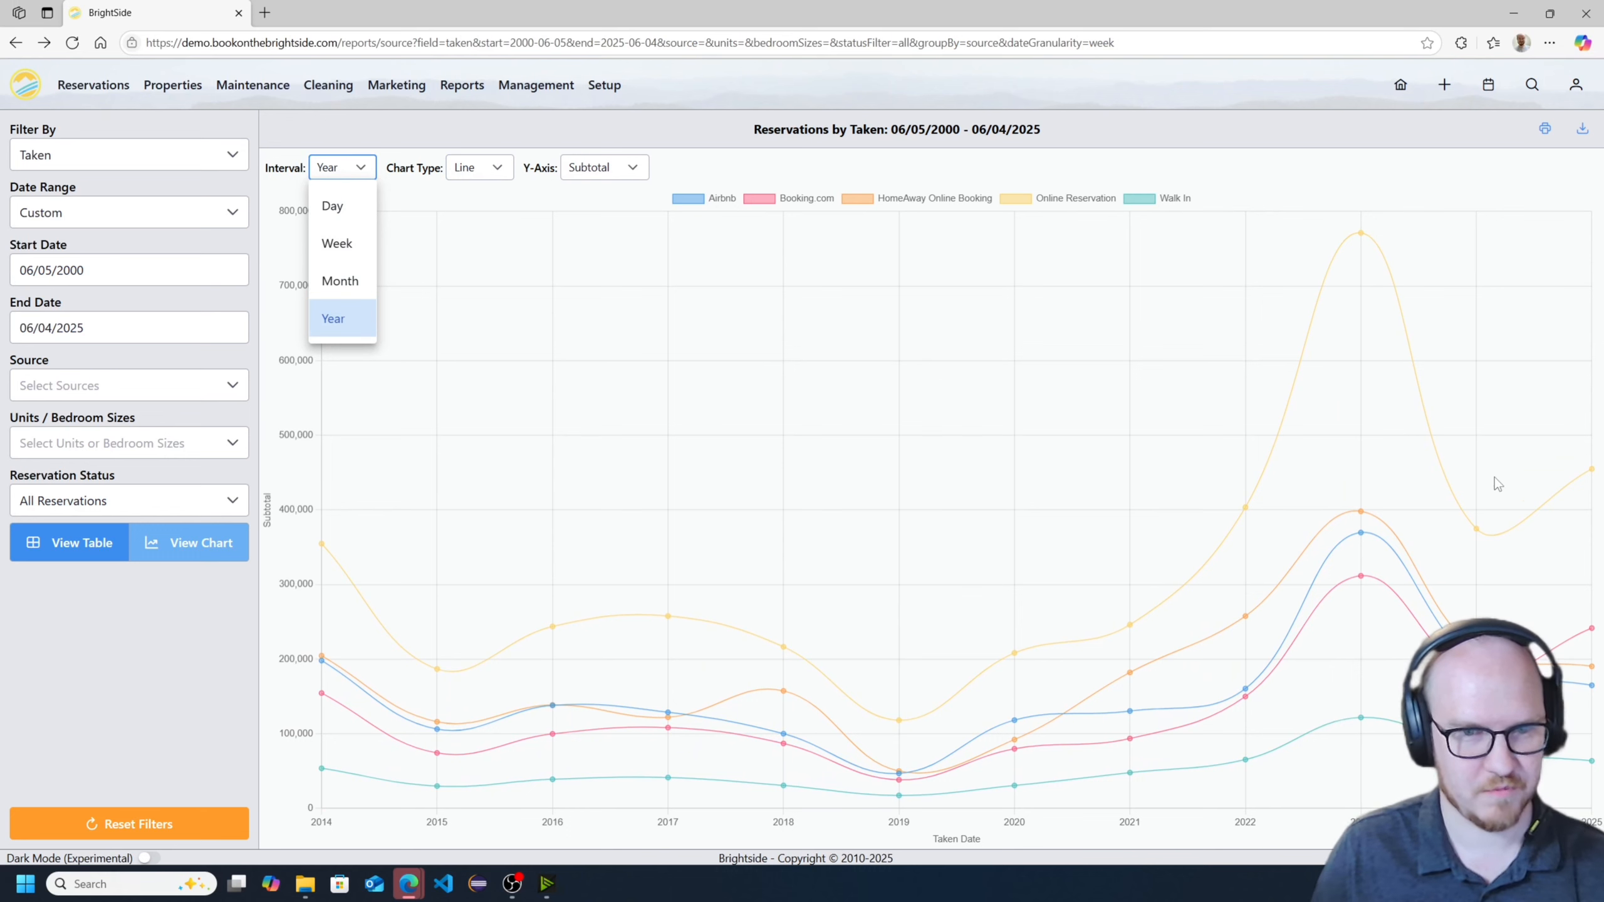
left_click(341, 283)
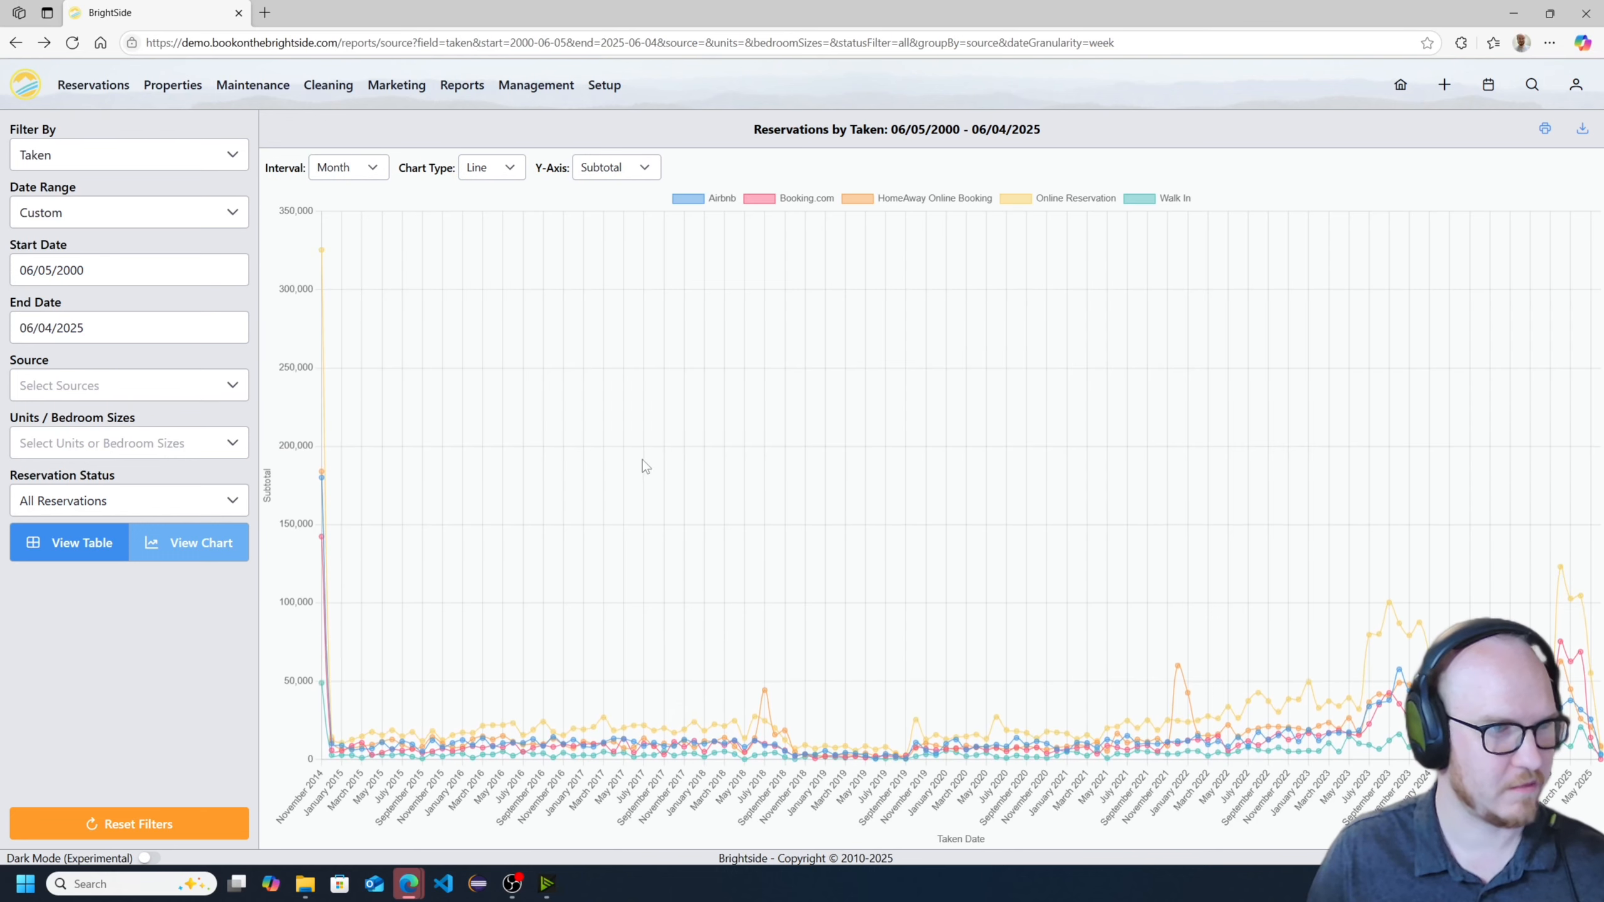
- Set the report's start date to 06/05/2023
left_click(126, 266)
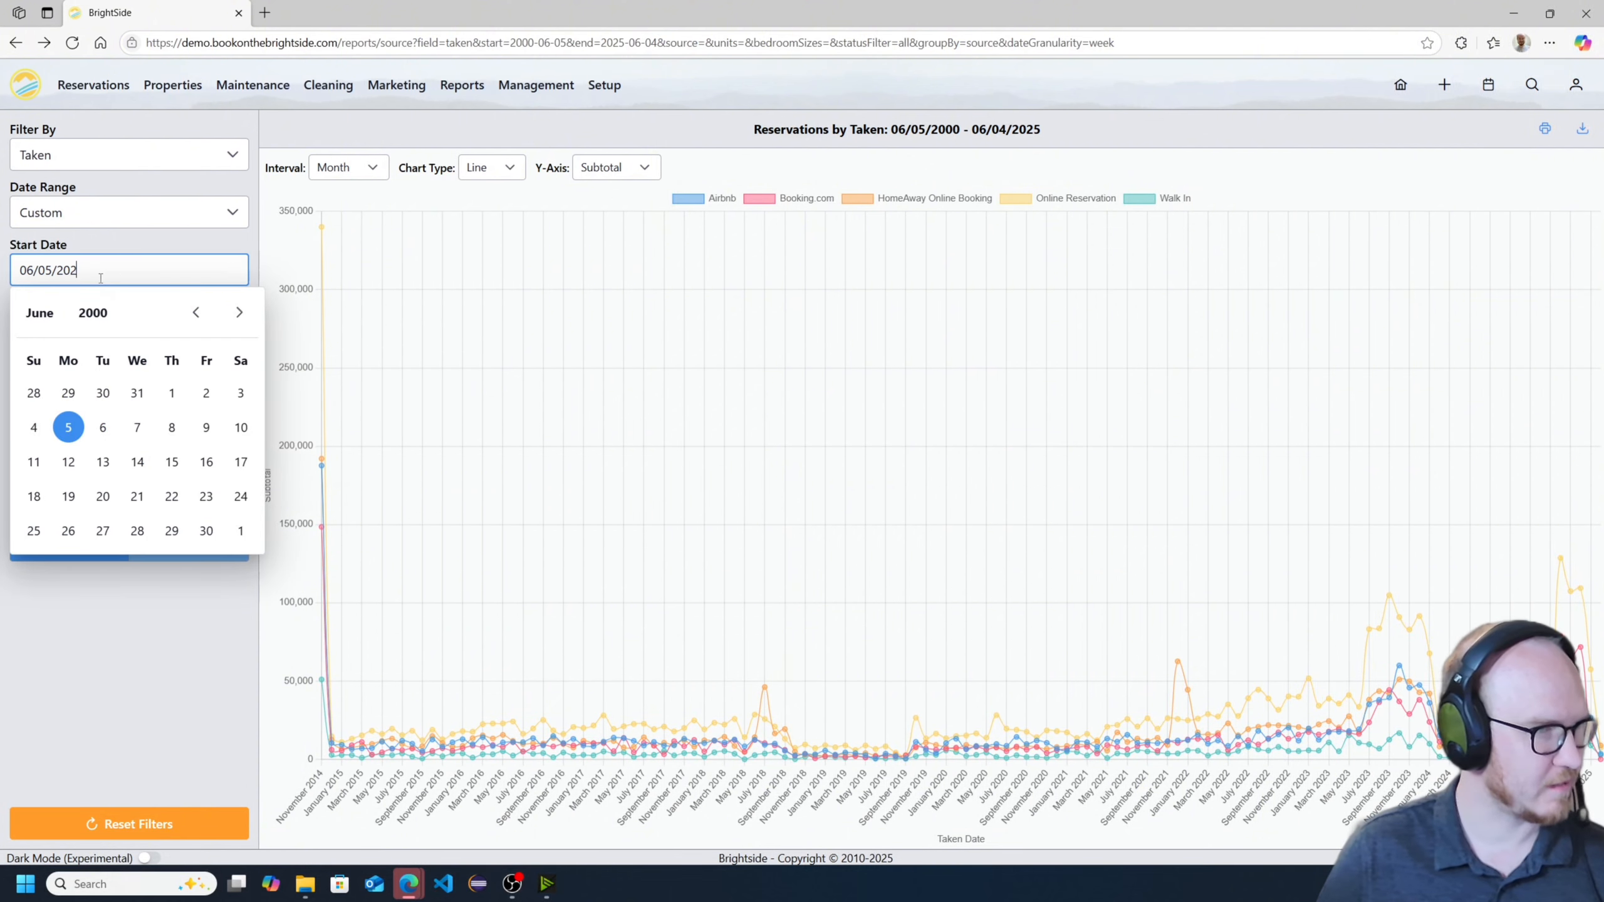
type("23")
left_click(187, 702)
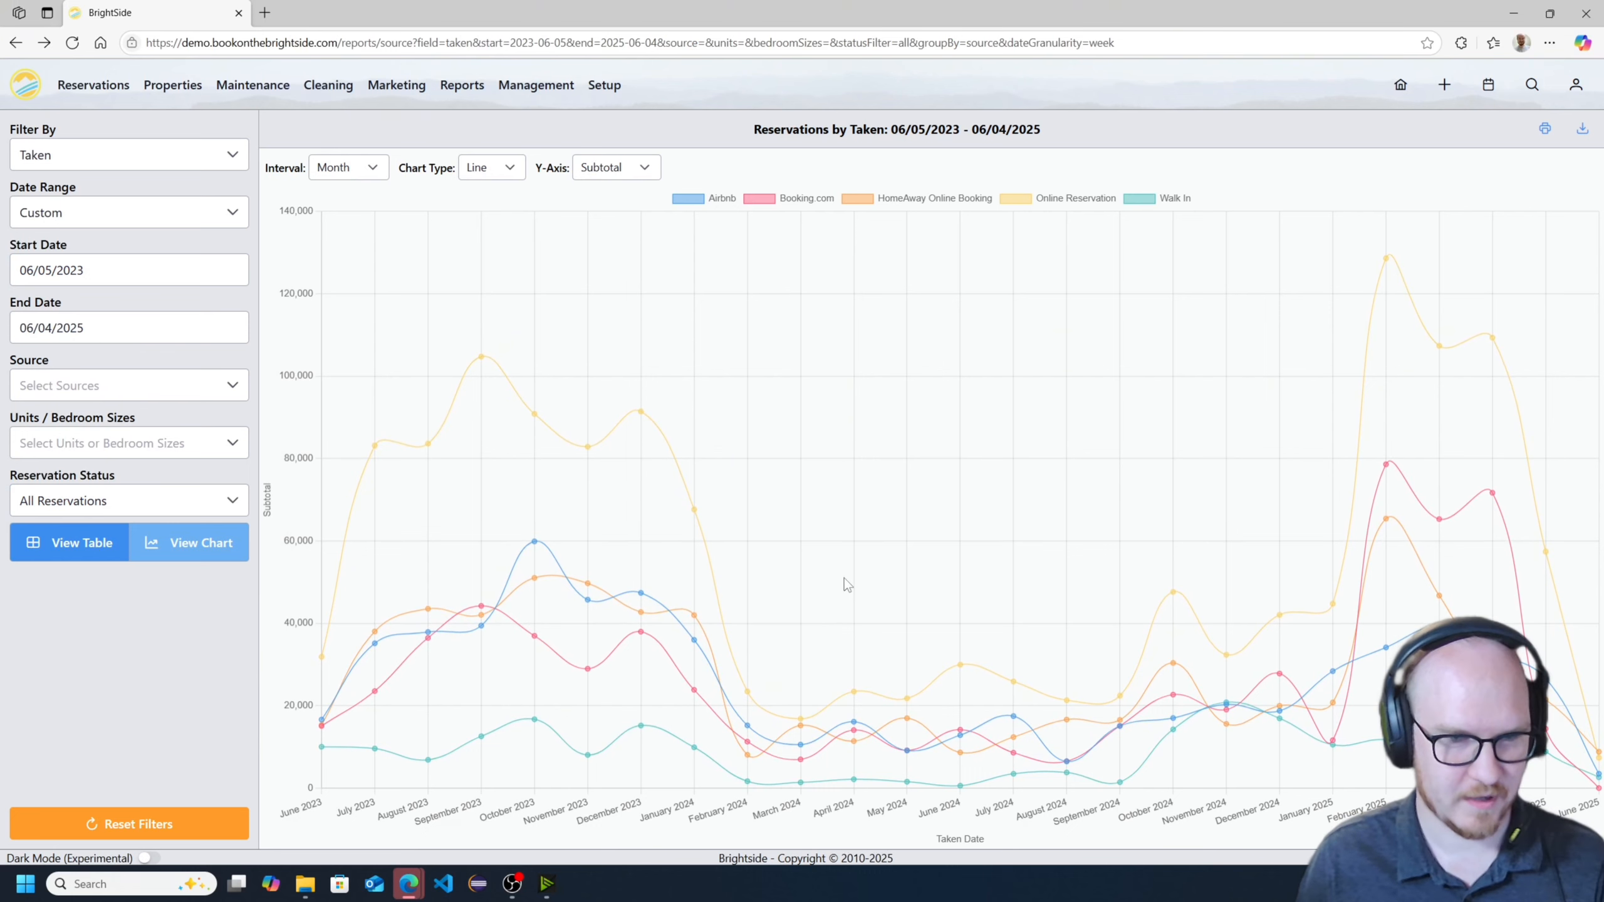
- Hide the Online Reservation and Walk In series in the line chart
left_click(1016, 198)
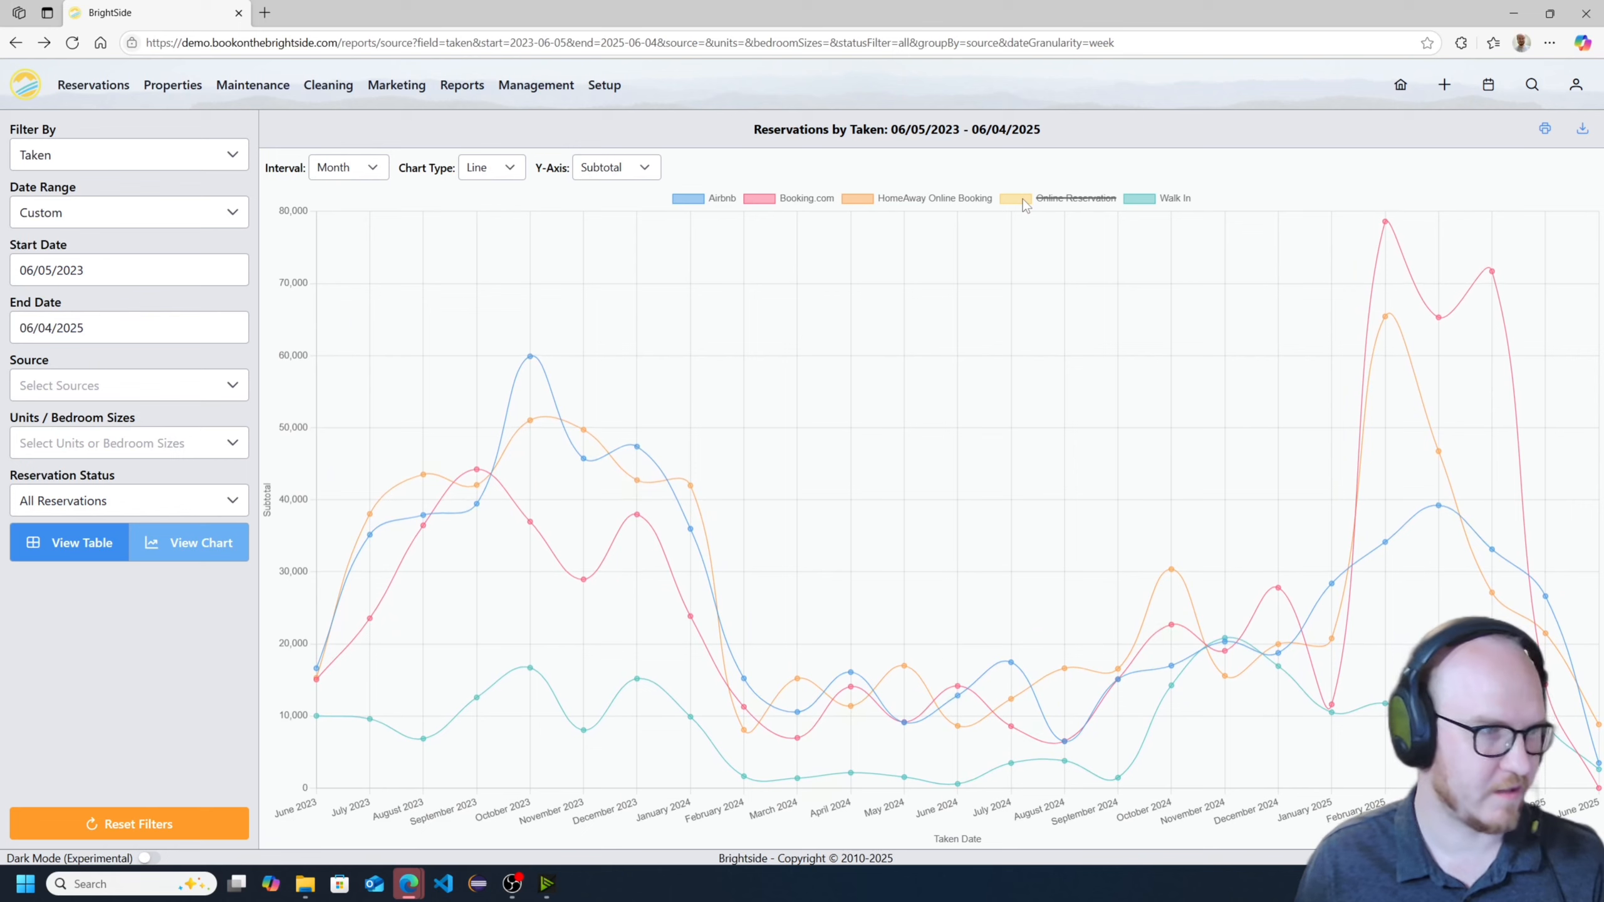
left_click(1022, 199)
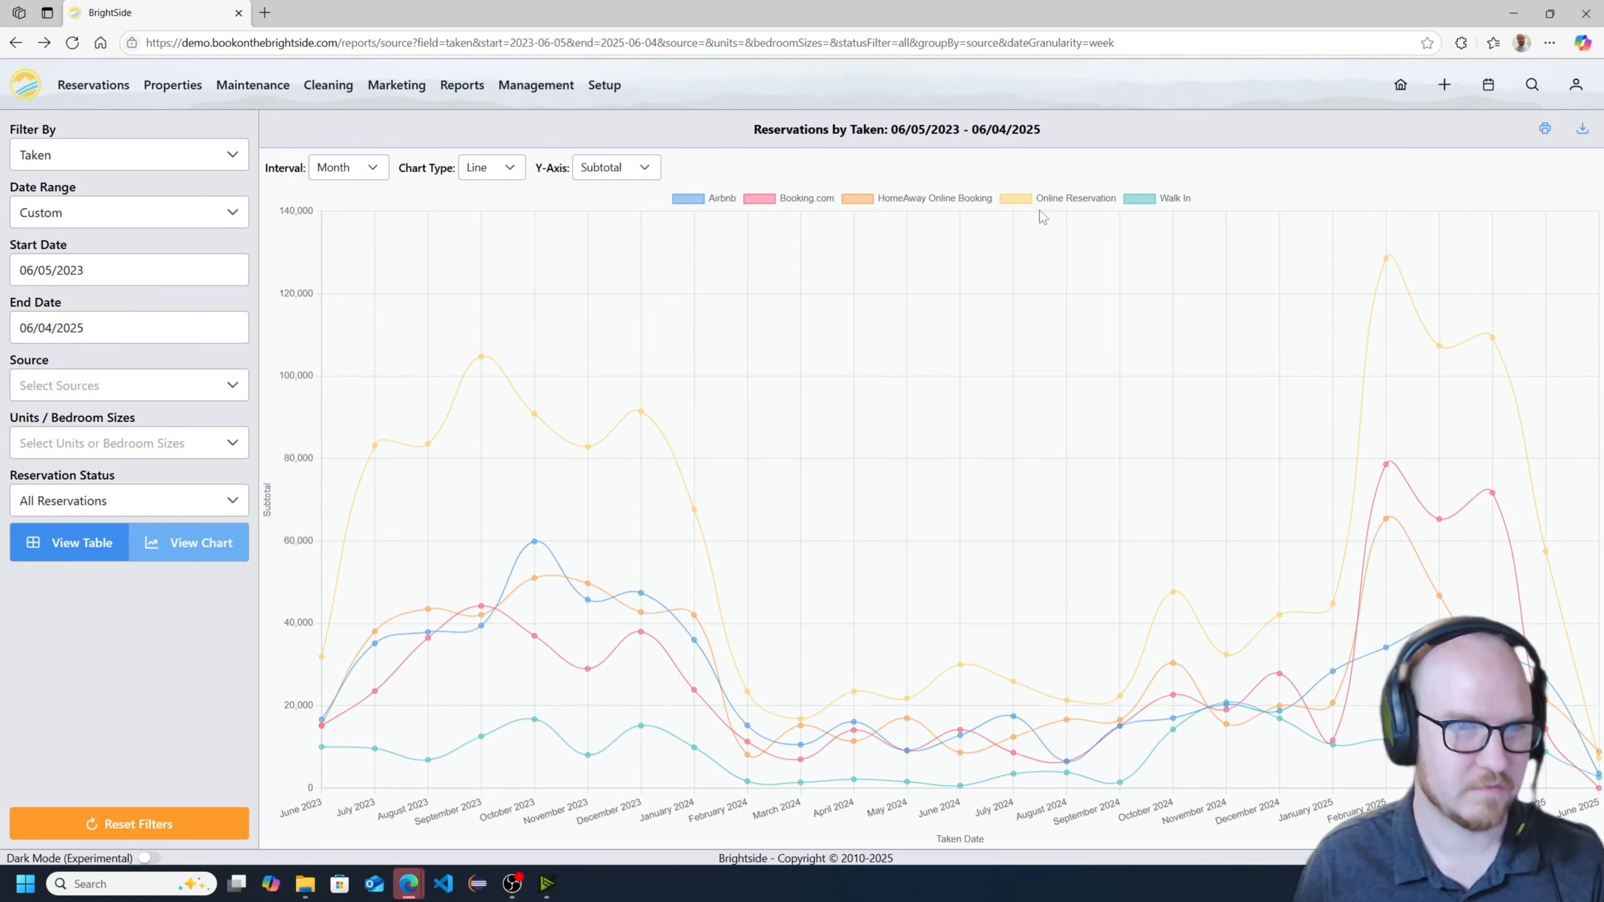
left_click(1173, 200)
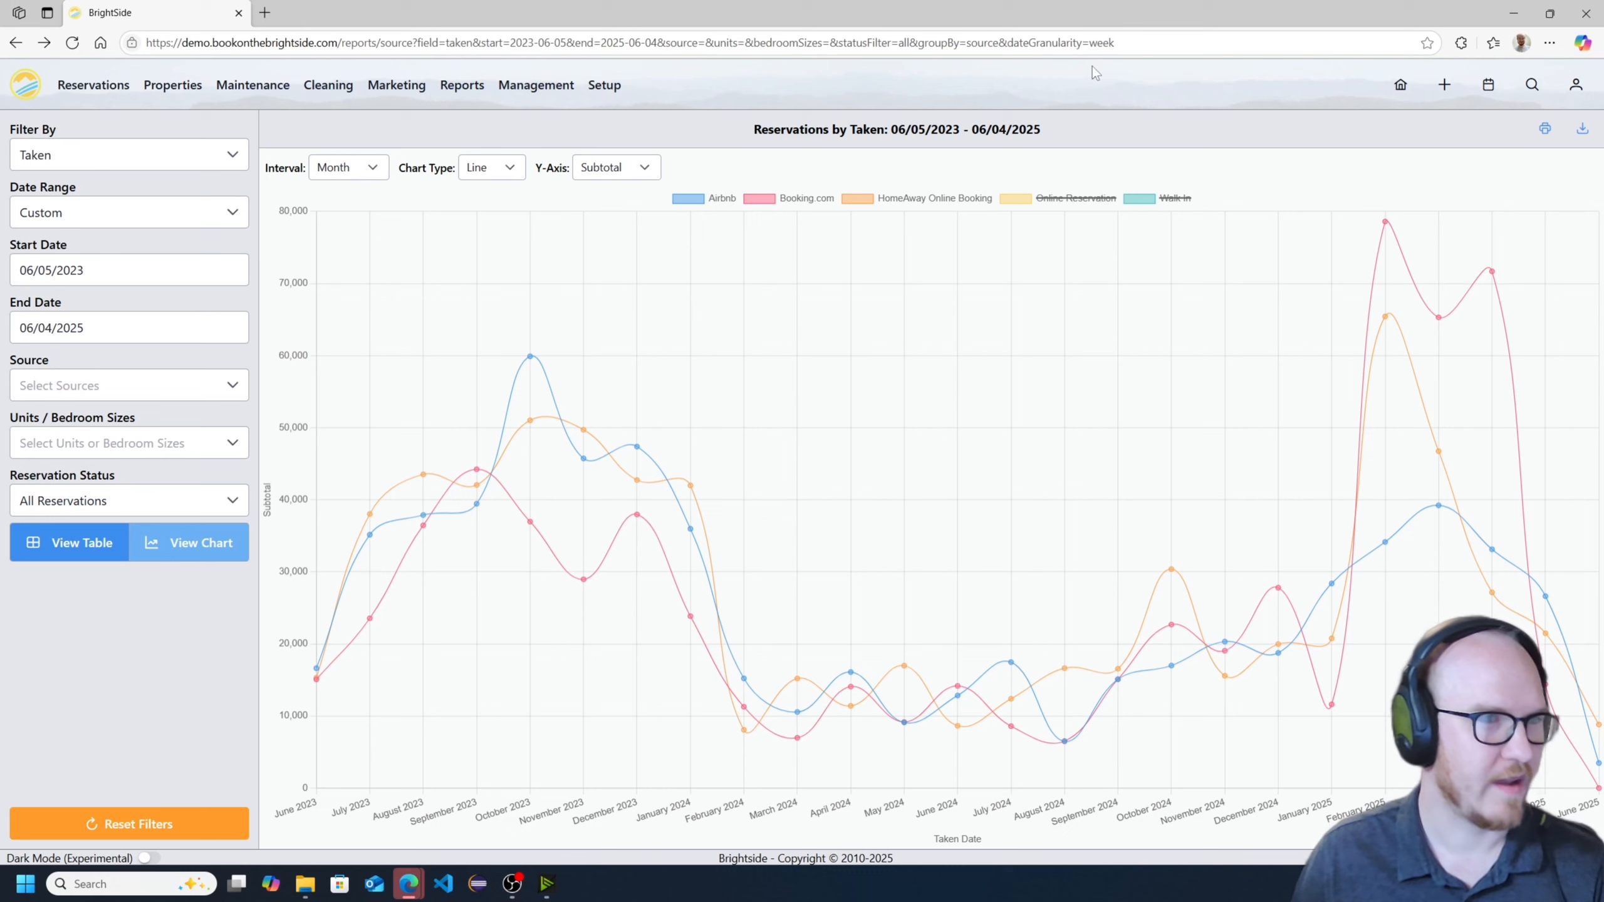
- Return the report to the table view and set the start date to 06/01/2023
left_click(81, 543)
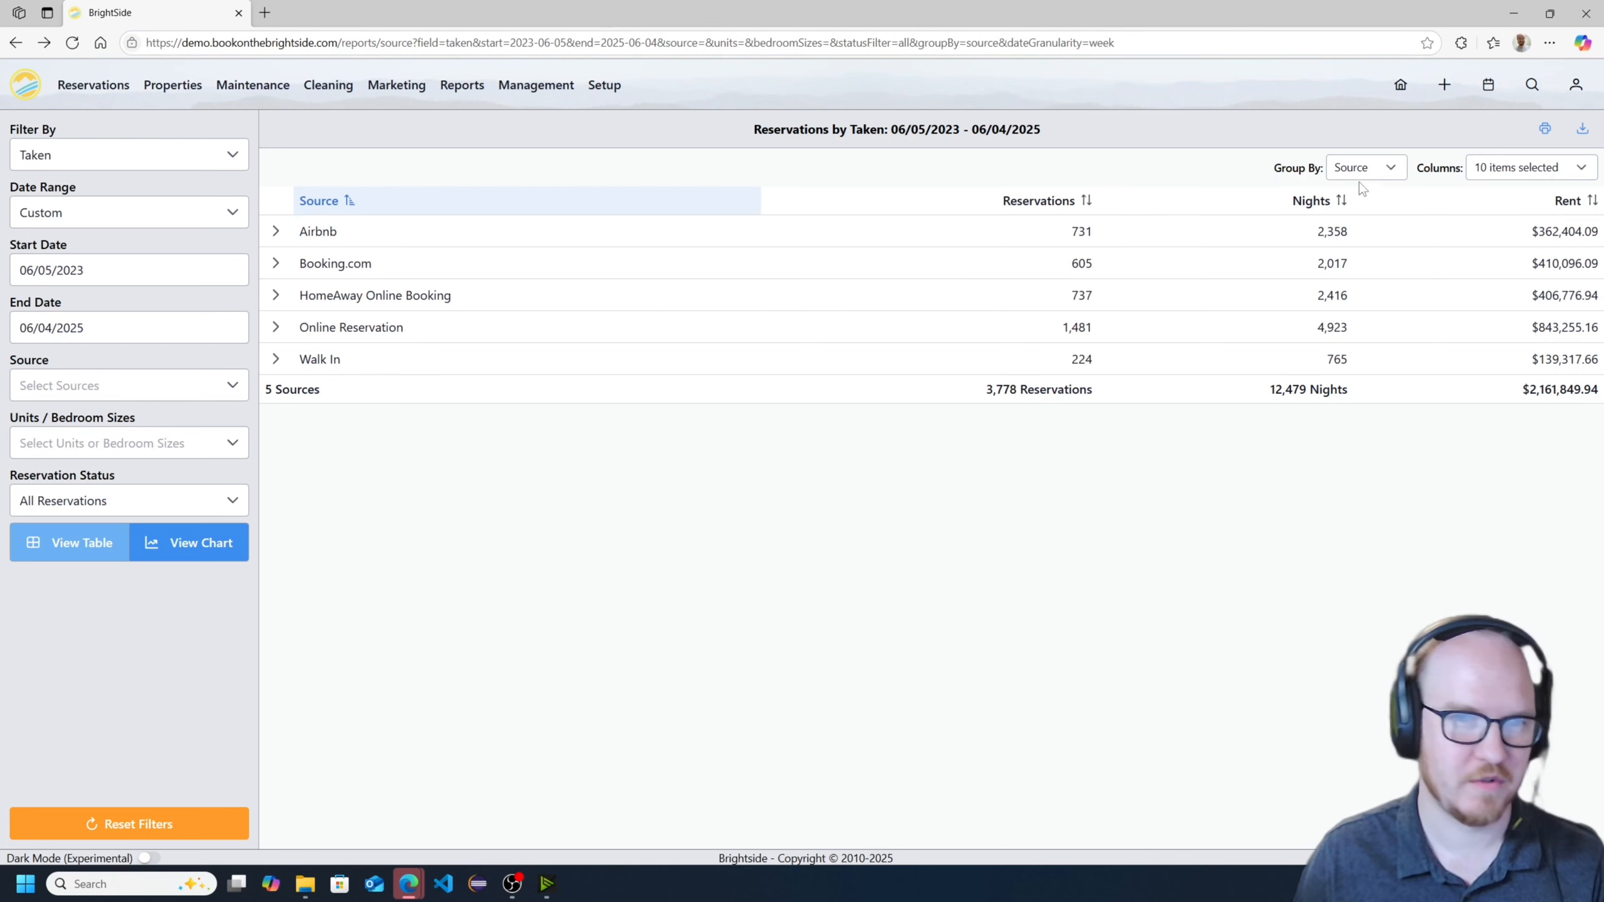
left_click(113, 270)
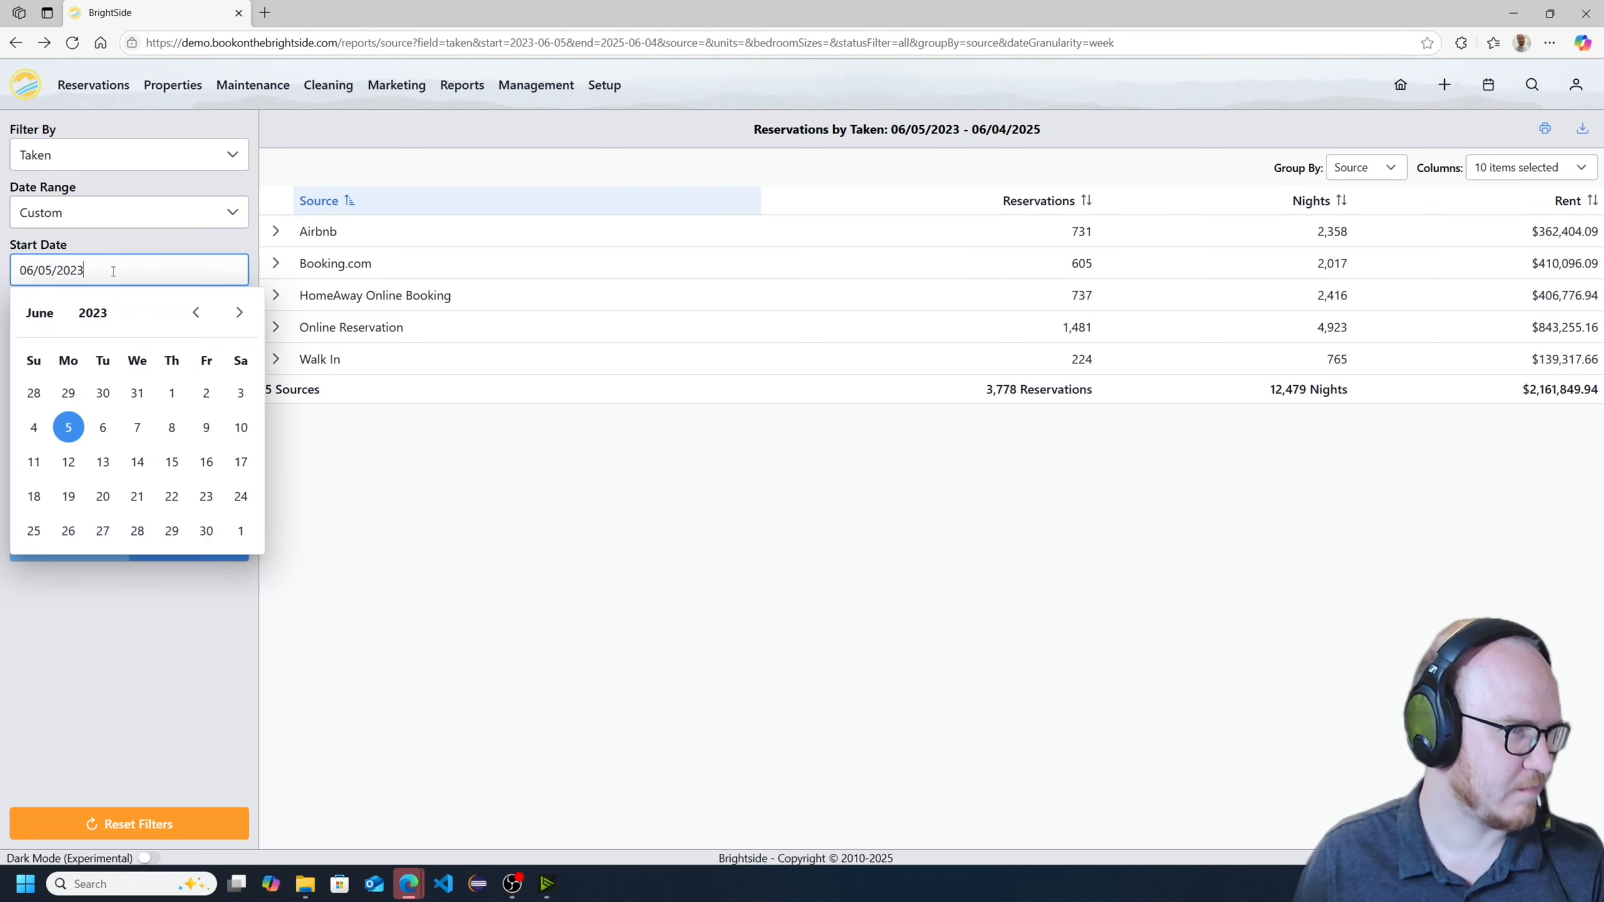
left_click(171, 393)
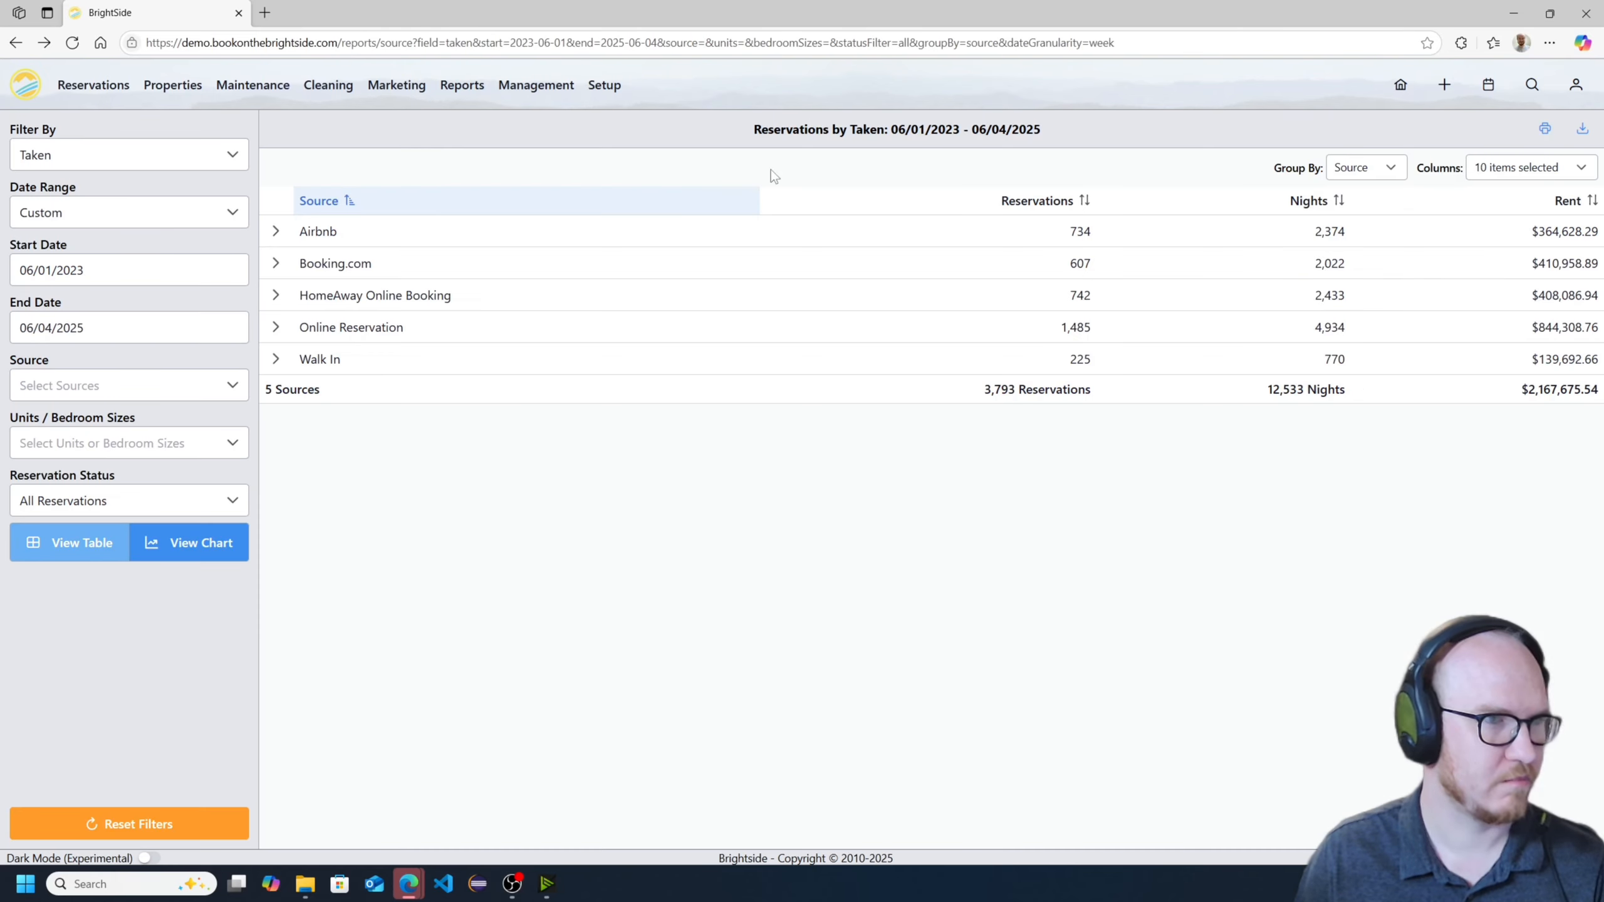
left_click(112, 265)
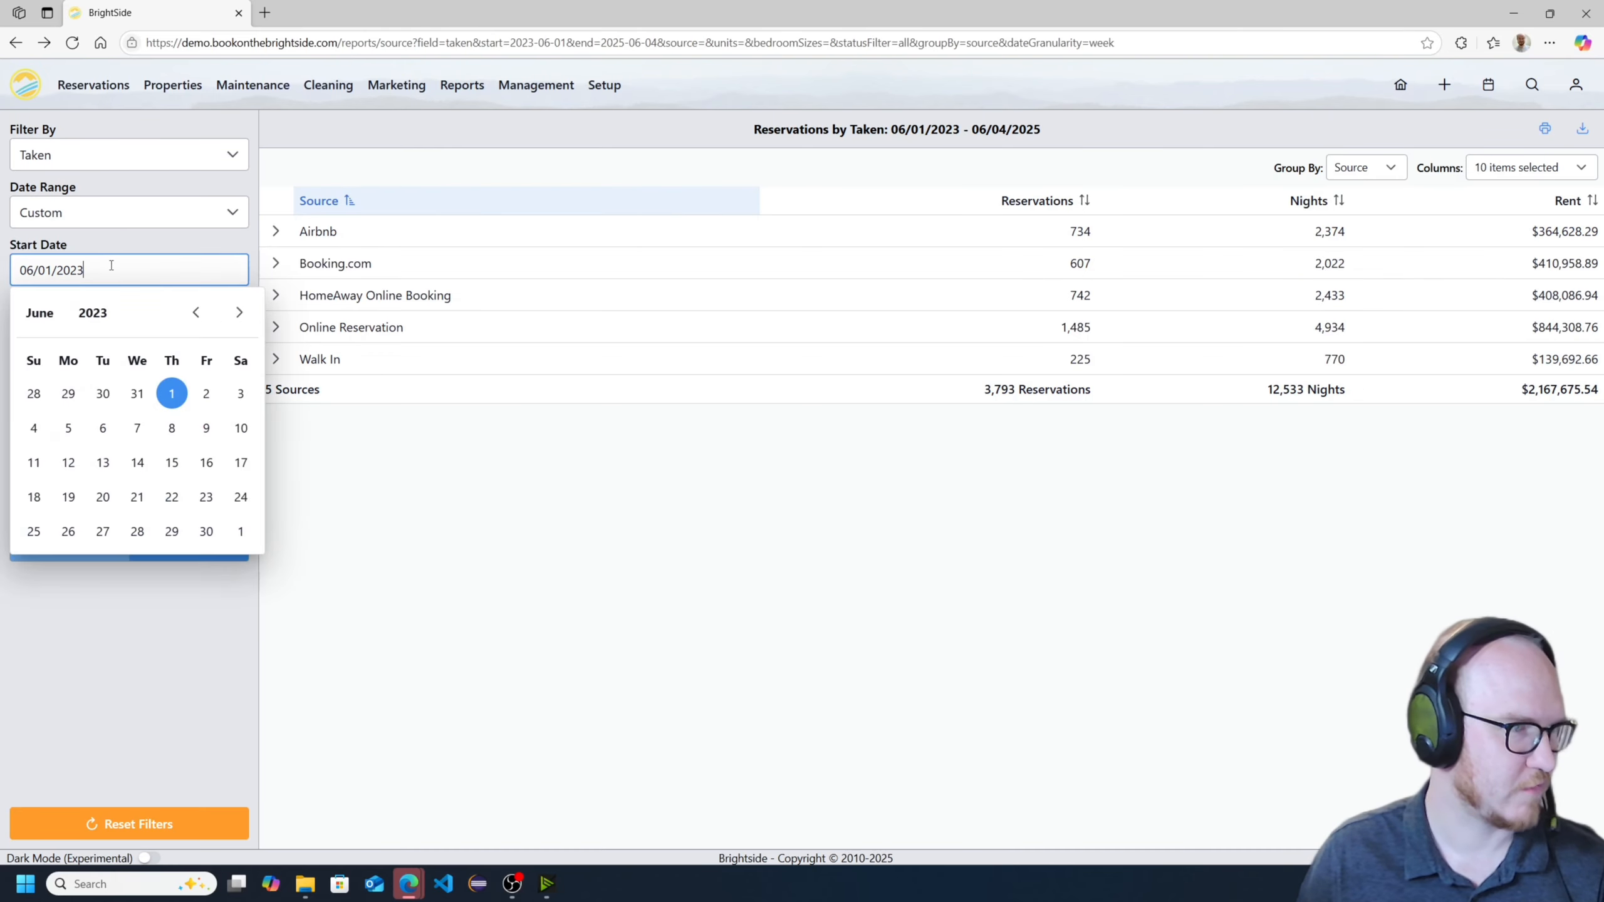
left_click(802, 580)
- Copy the report's URL and open it in a new browser tab
left_click(1204, 44)
key("ctrl+c")
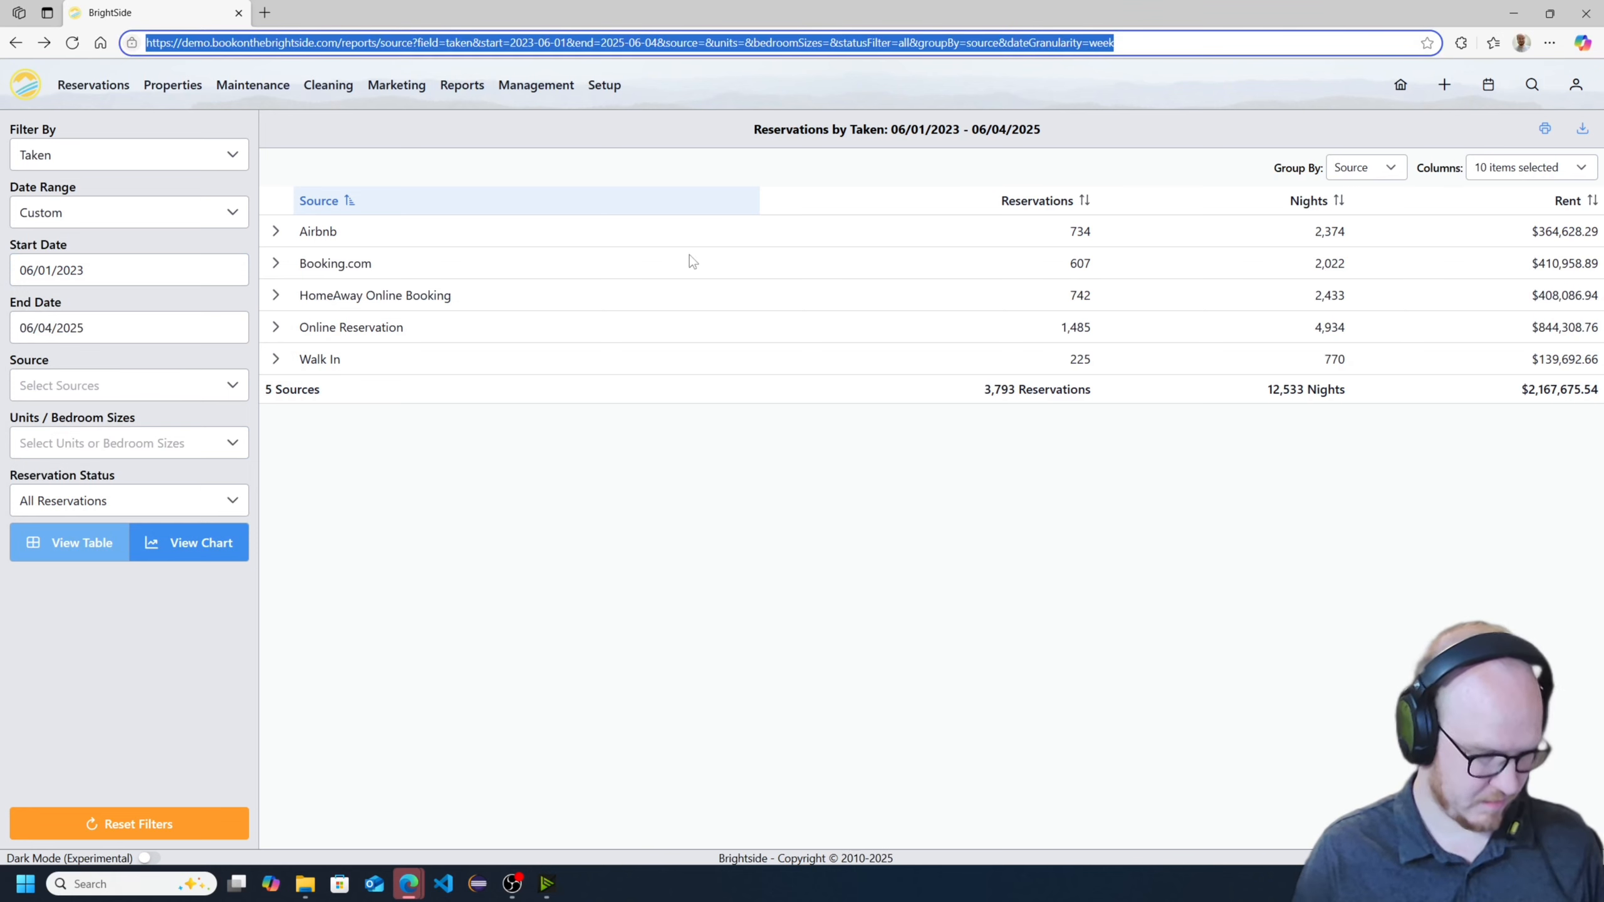
key("ctrl+t")
key("ctrl+v")
key("Return")
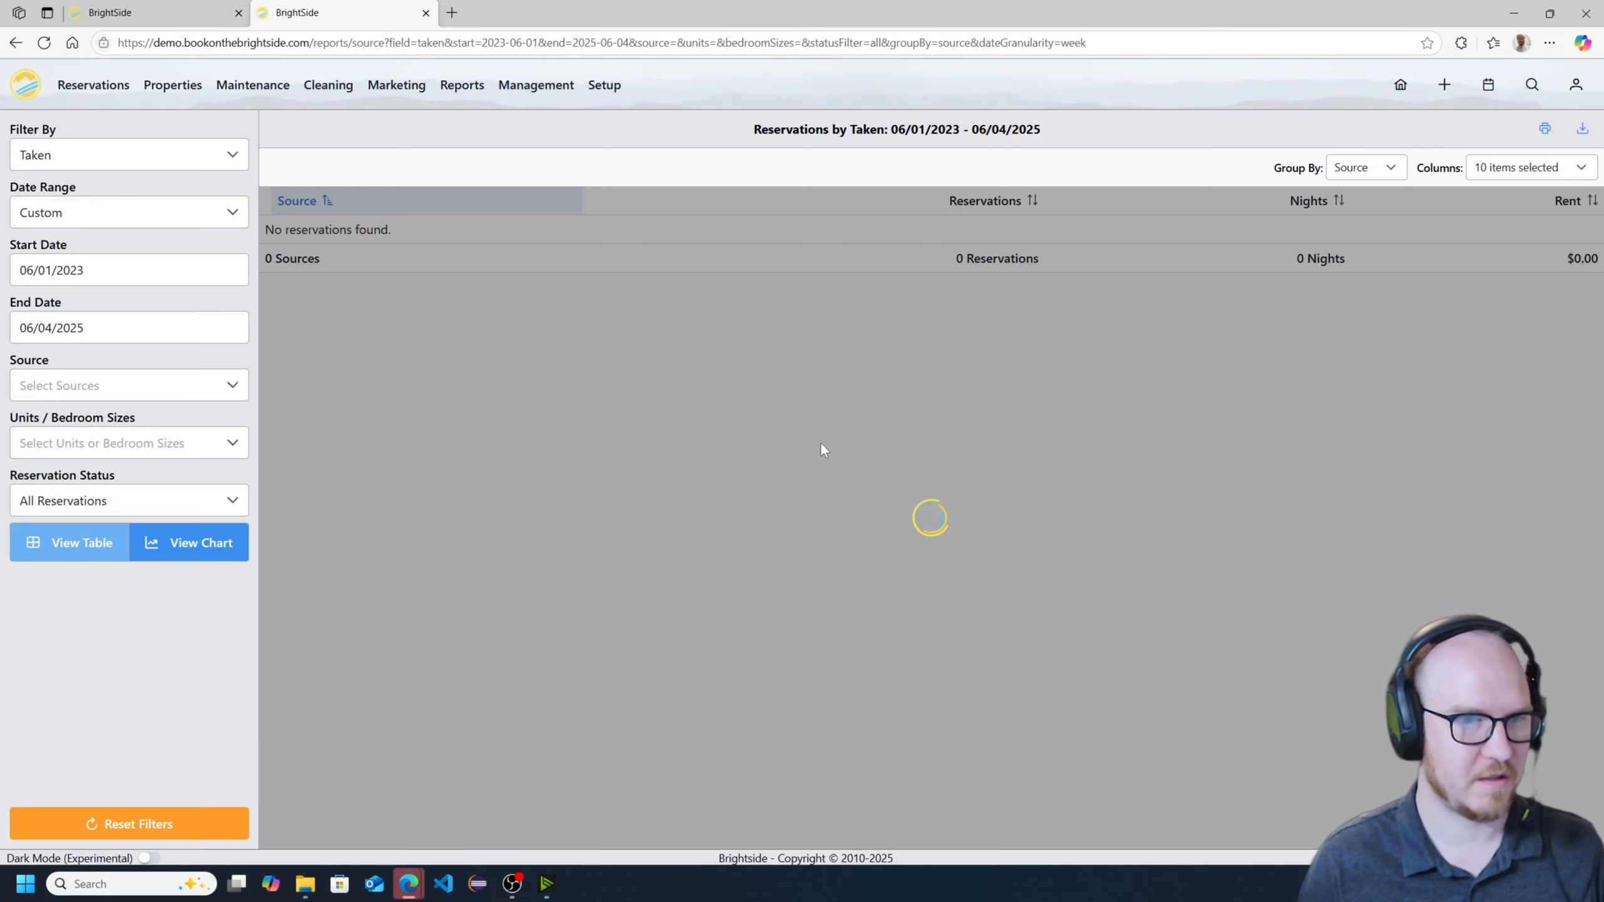
- Compare the duplicated report with the original tab and close the duplicate tab
key("ctrl+shift+Tab")
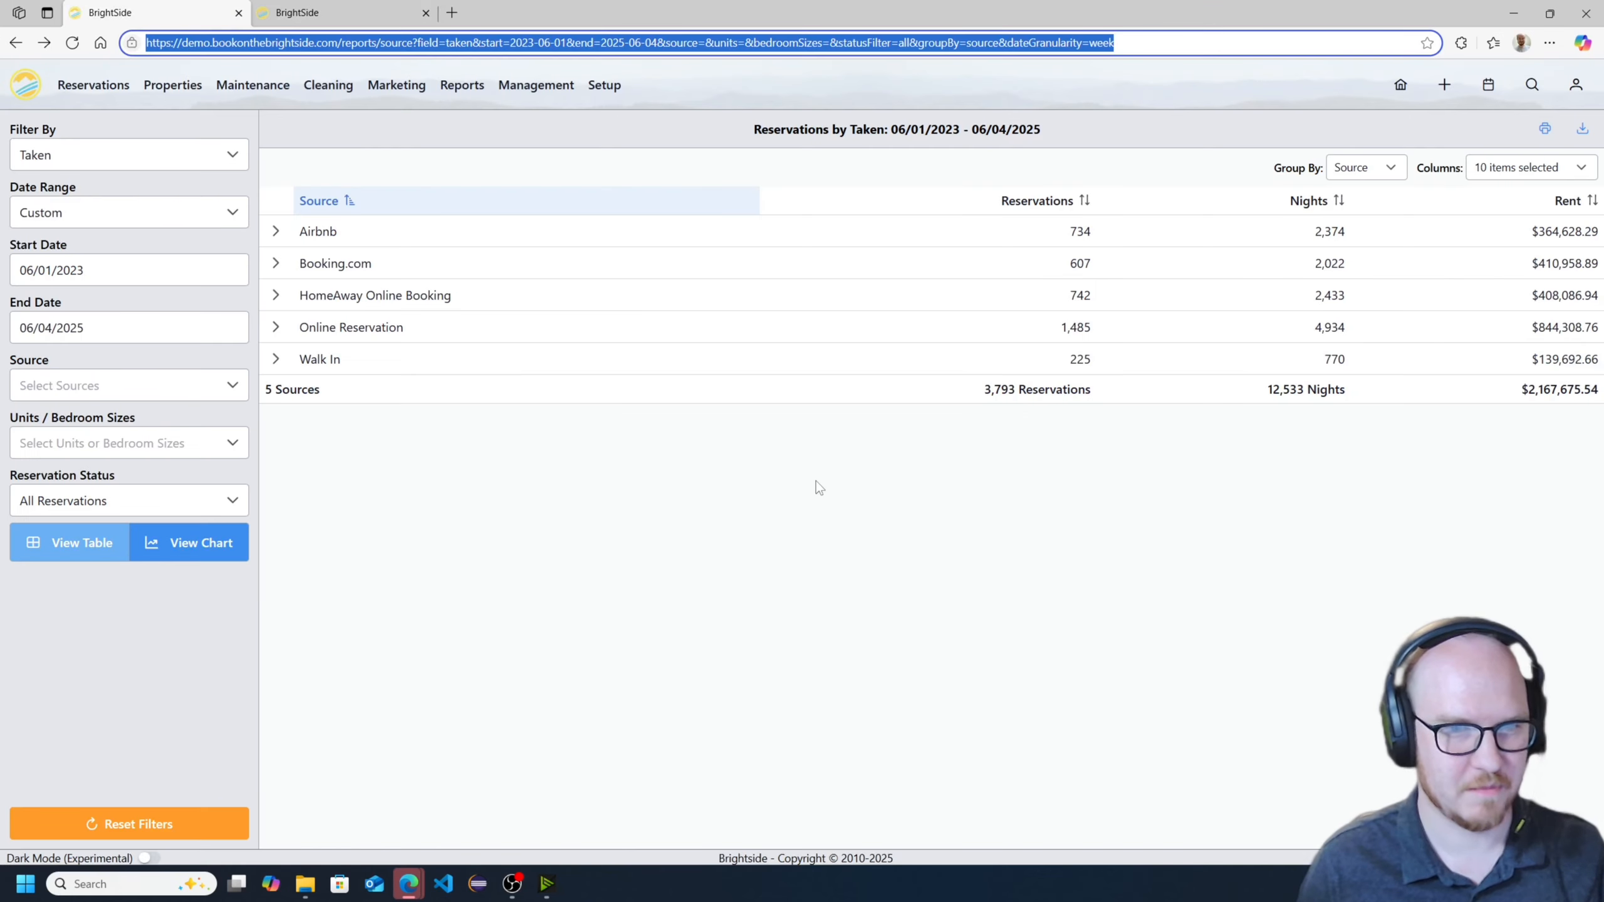
key("ctrl+Tab")
left_click(426, 13)
left_click(671, 616)
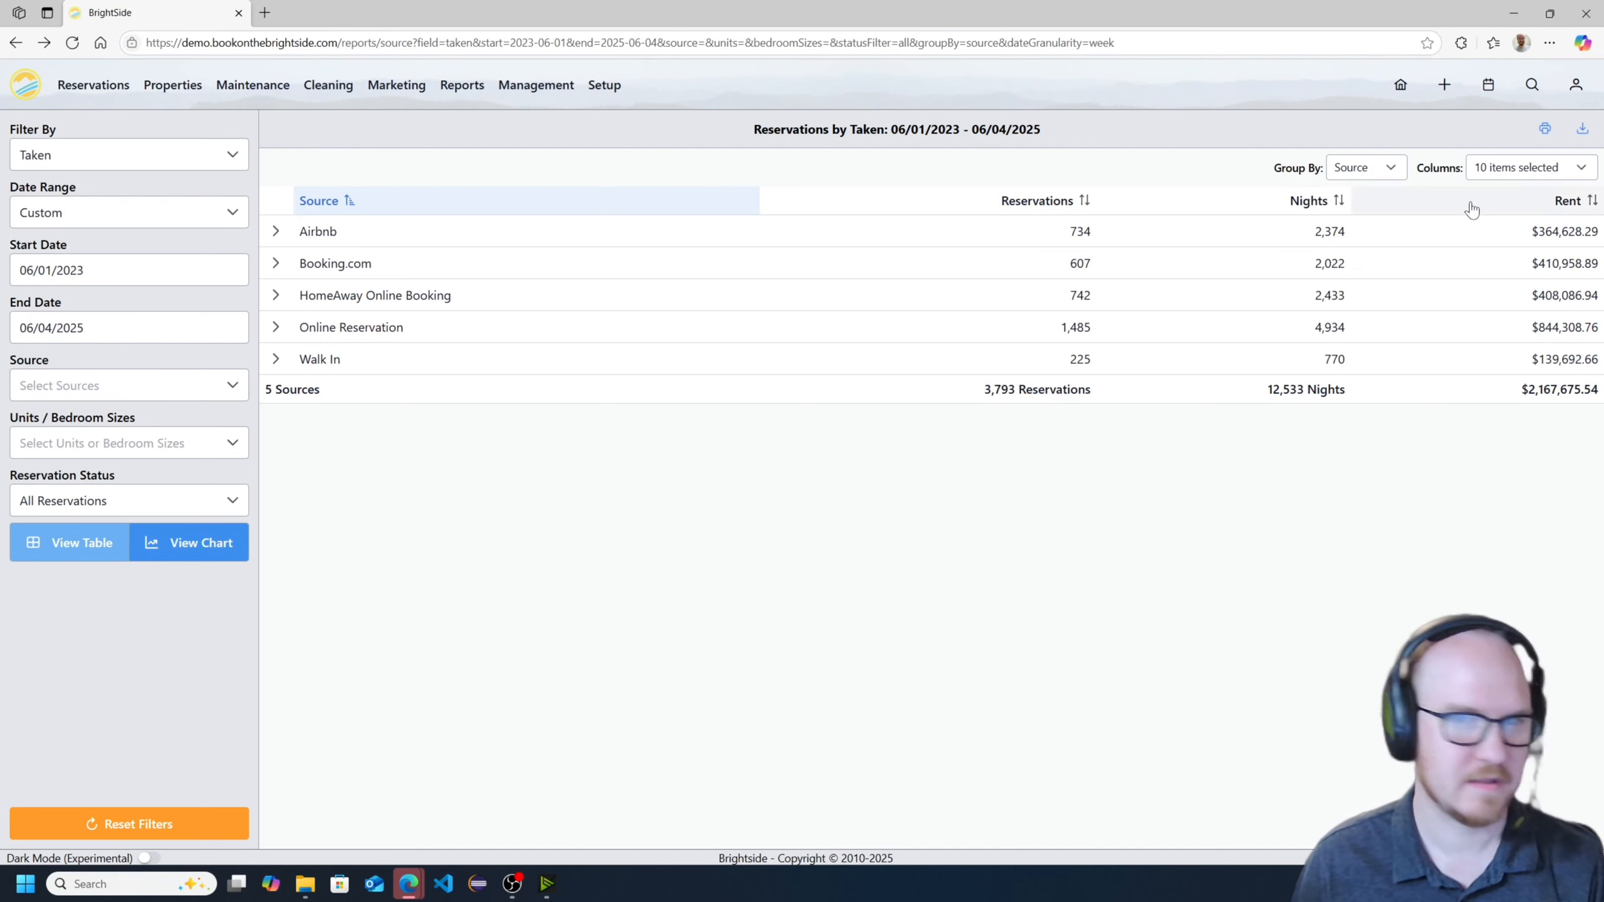
- Show the report as a chart, preview its printout and cancel printing
left_click(239, 544)
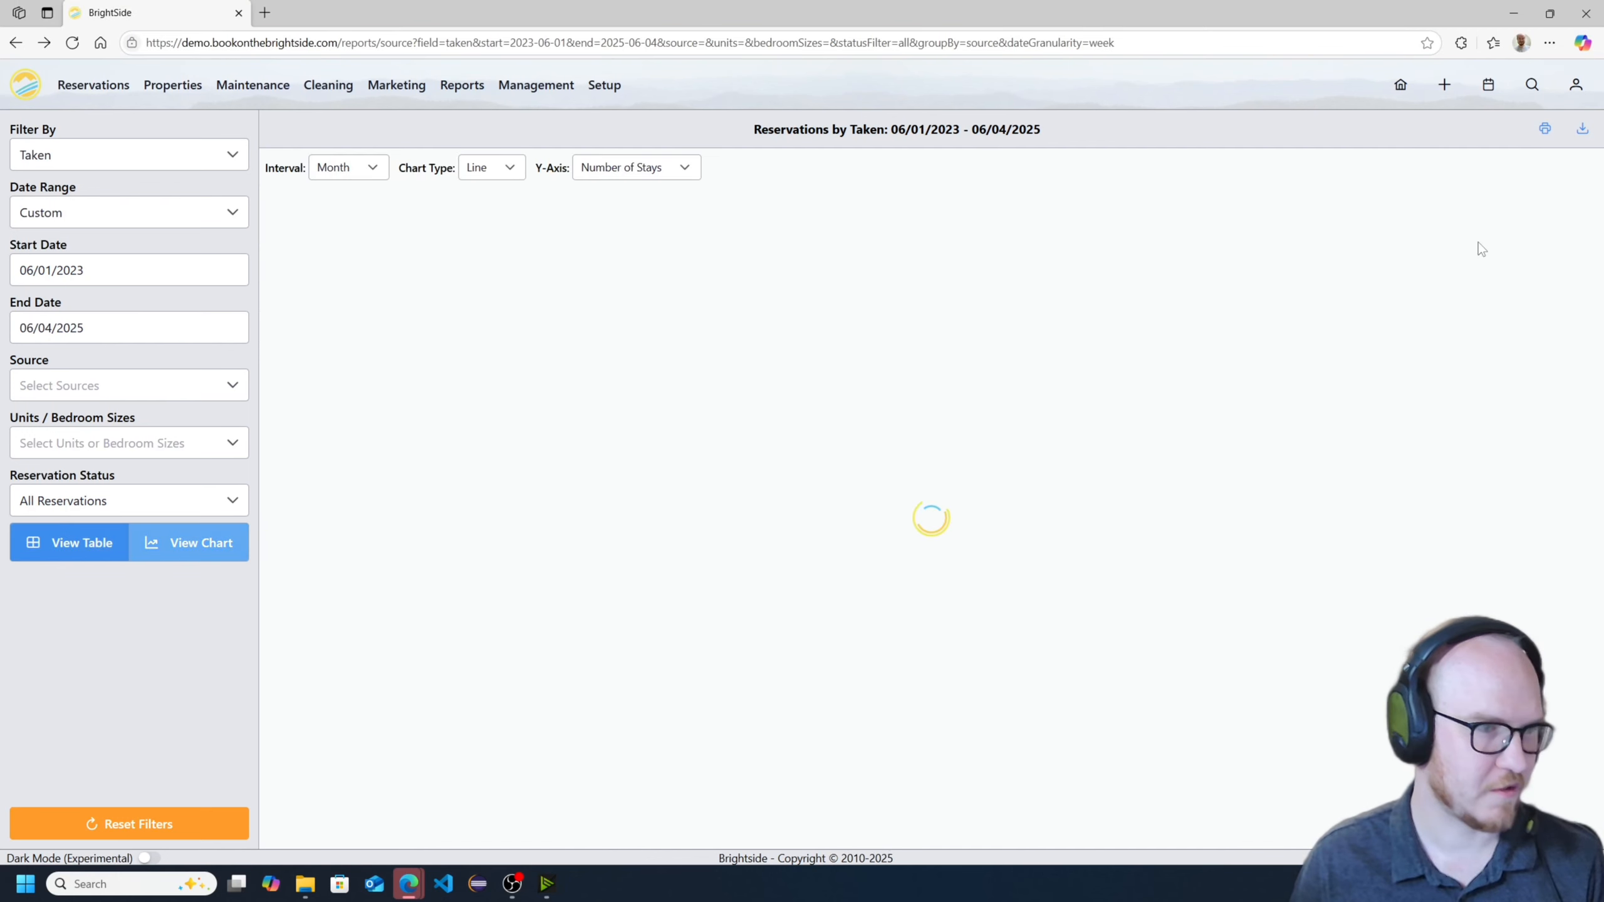
left_click(1544, 129)
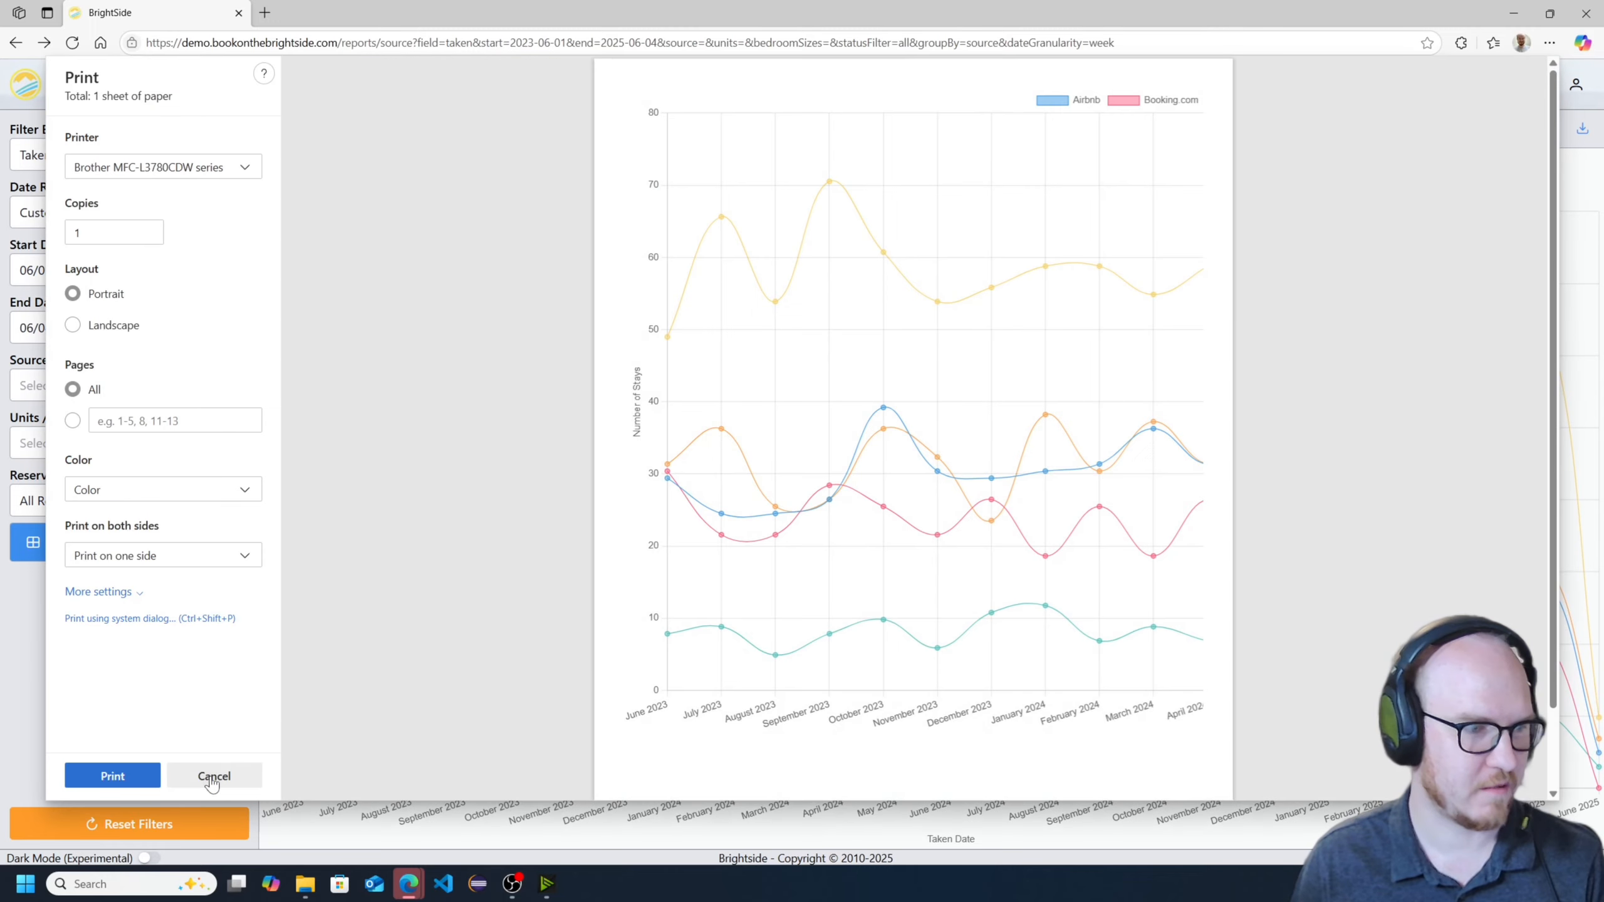
left_click(213, 776)
- Download the chart as a PNG image, open the downloaded file to check it and close the viewer
left_click(1581, 129)
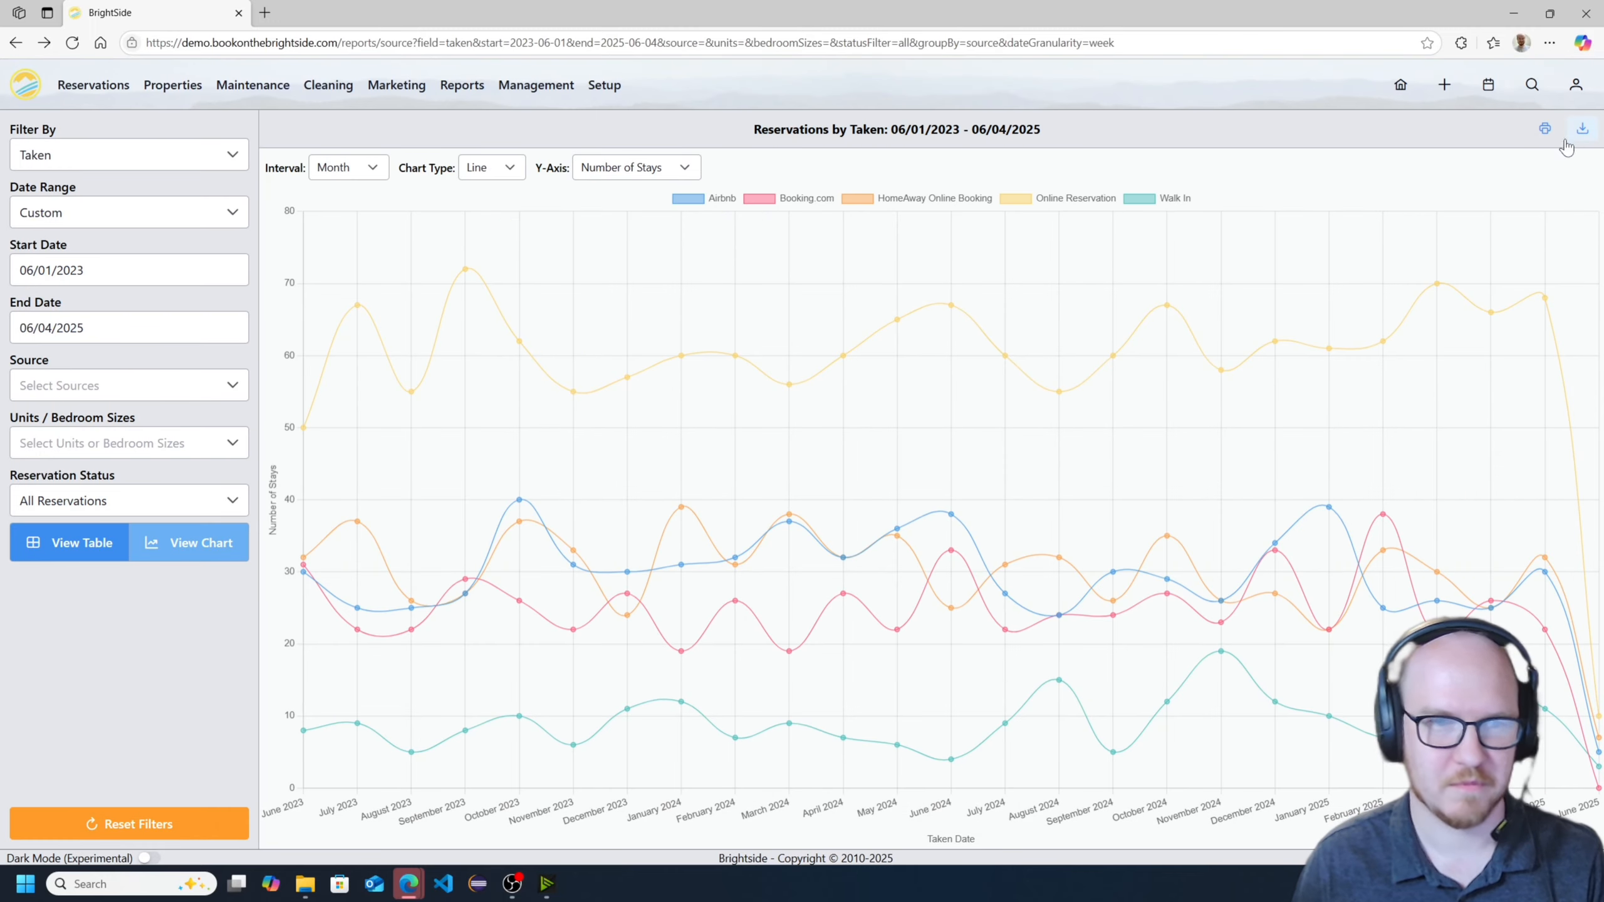
left_click(1327, 116)
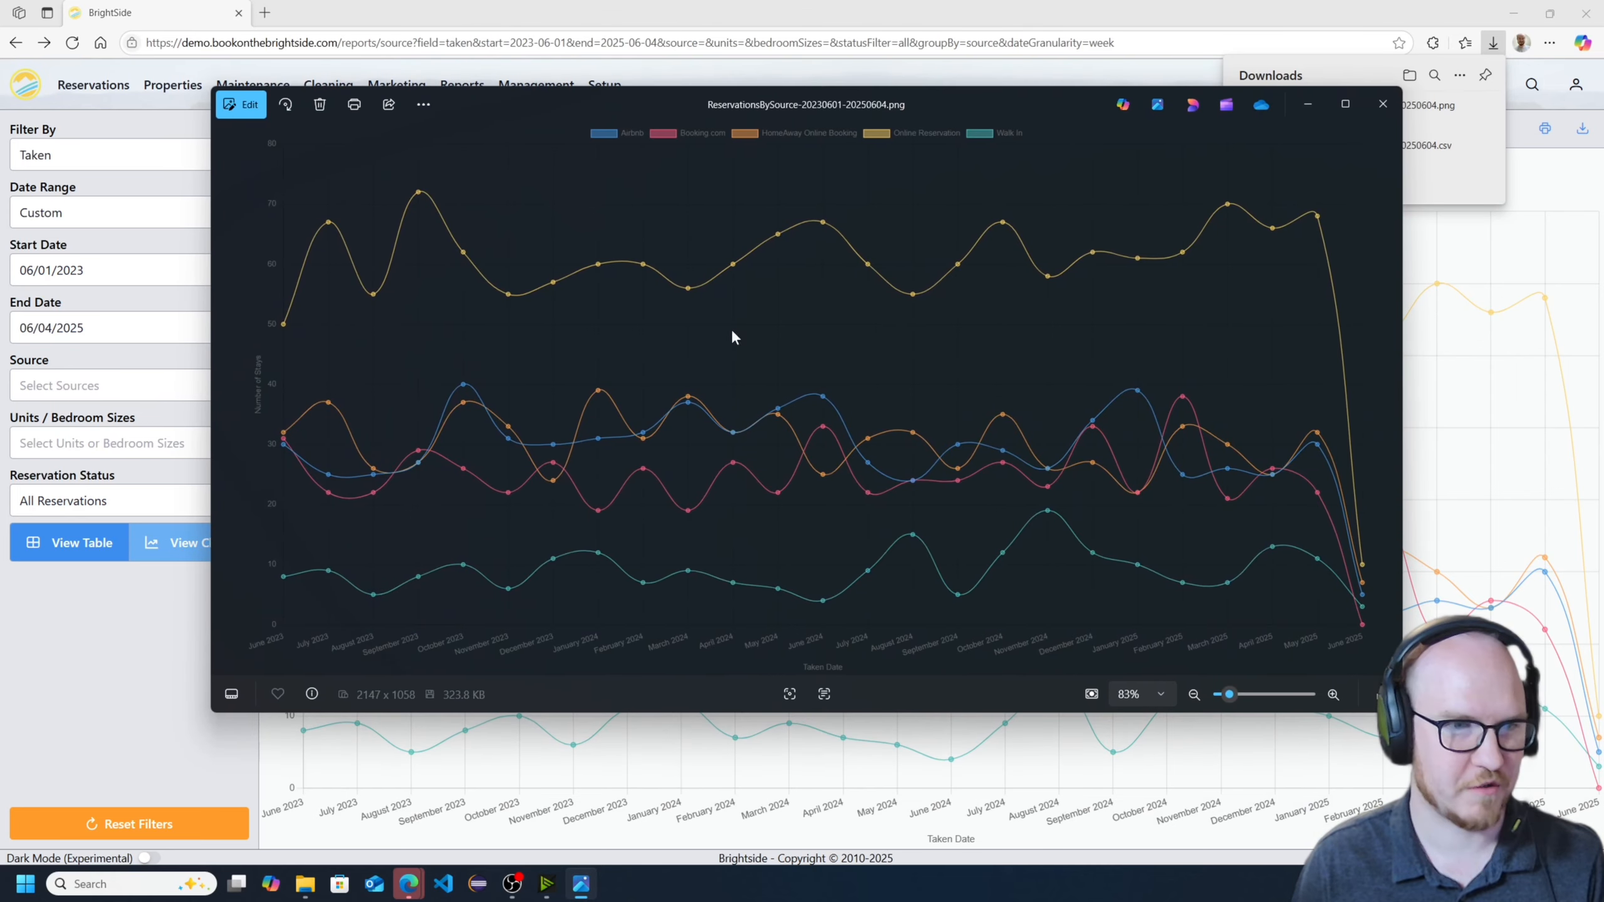
left_click(1385, 102)
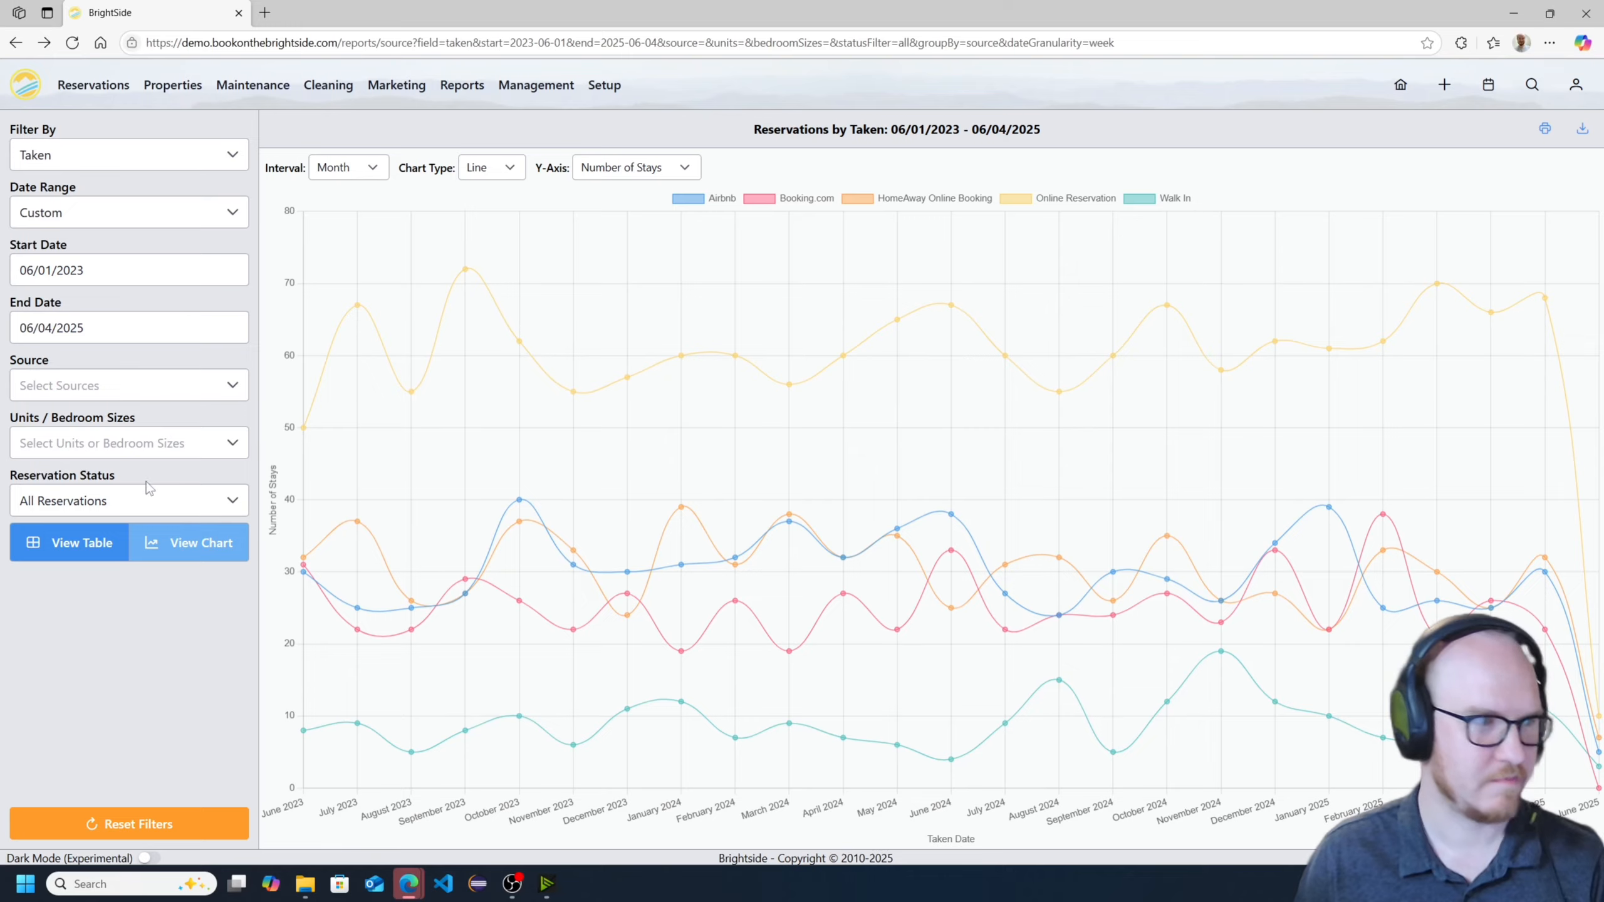
- Return the report to the table view and filter it to units with 6 Bedrooms
left_click(69, 542)
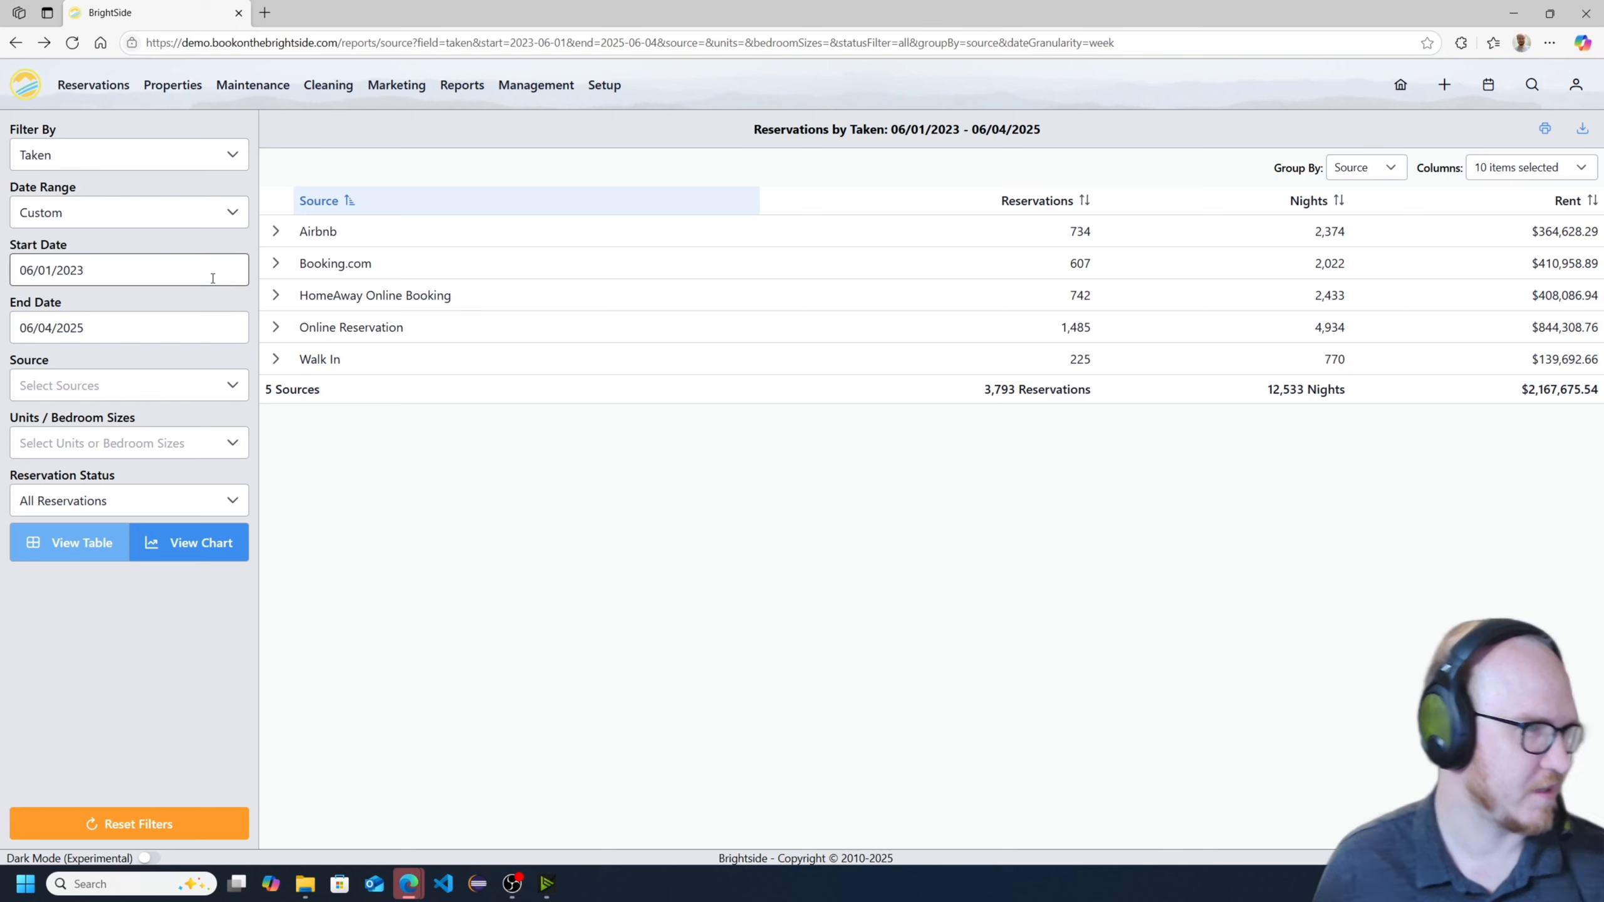
left_click(178, 386)
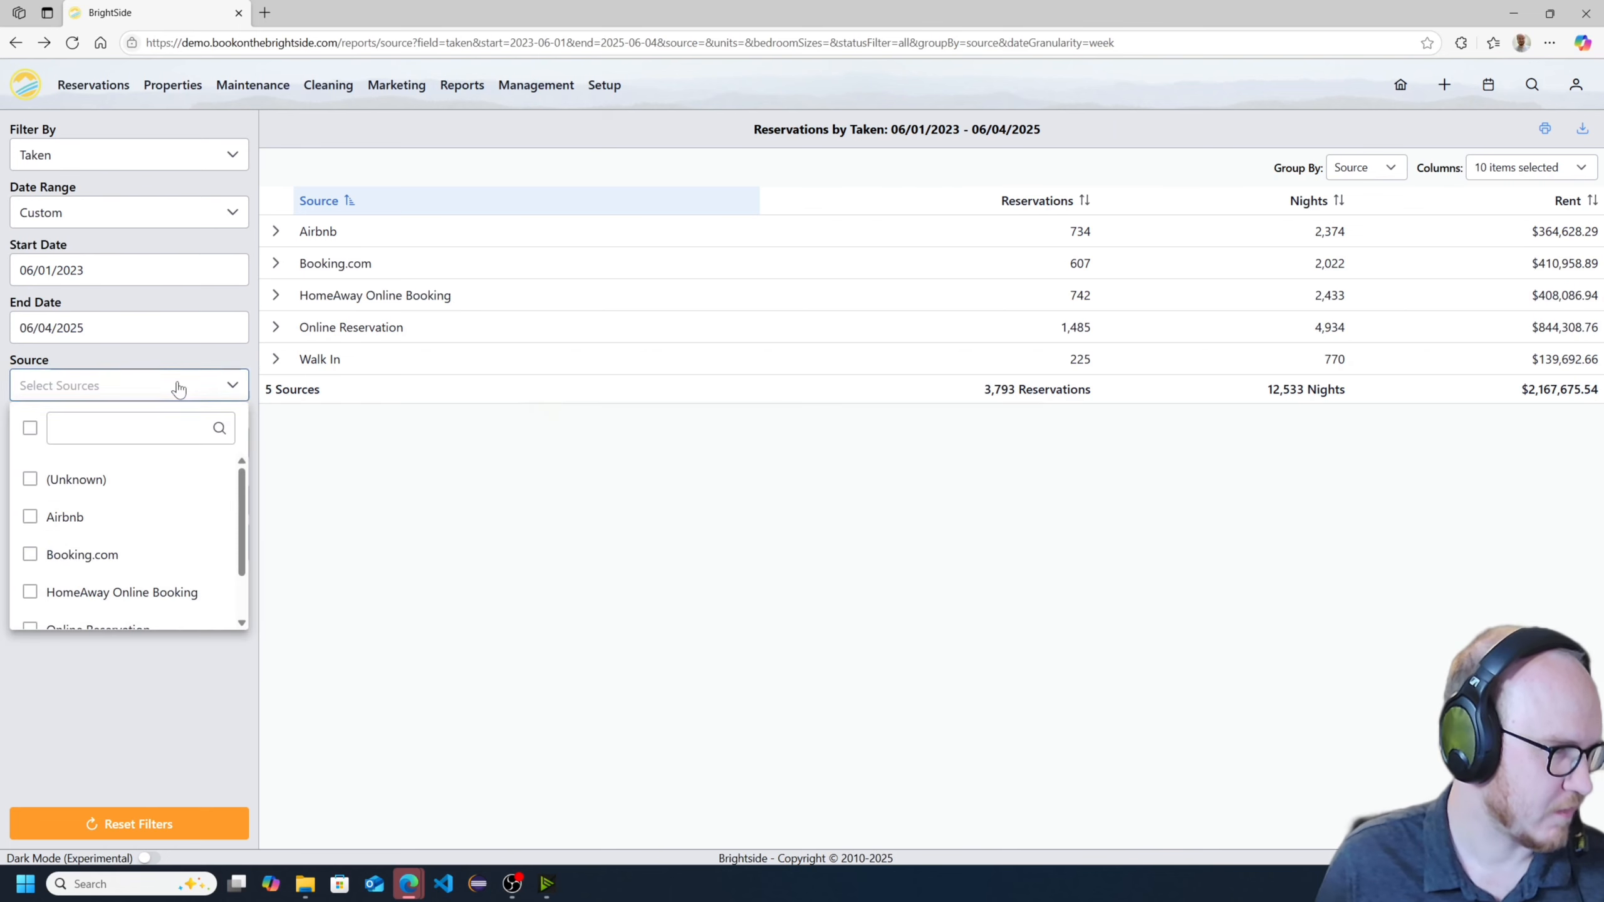
left_click(178, 442)
scroll(180, 589, "down", 5)
scroll(174, 591, "up", 6)
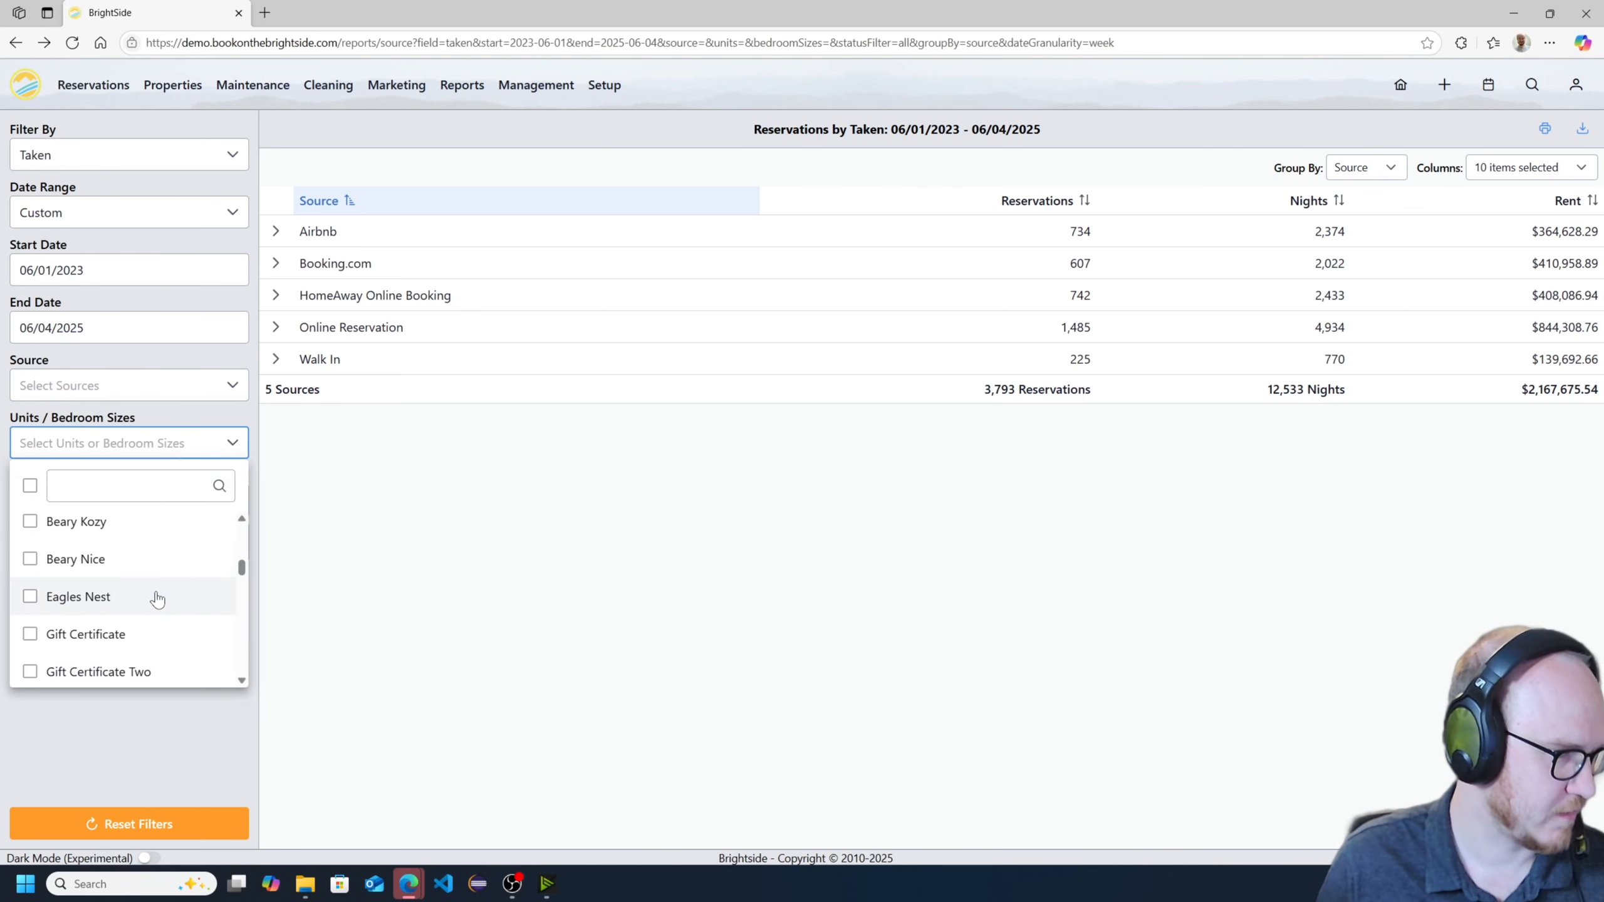
left_click(76, 616)
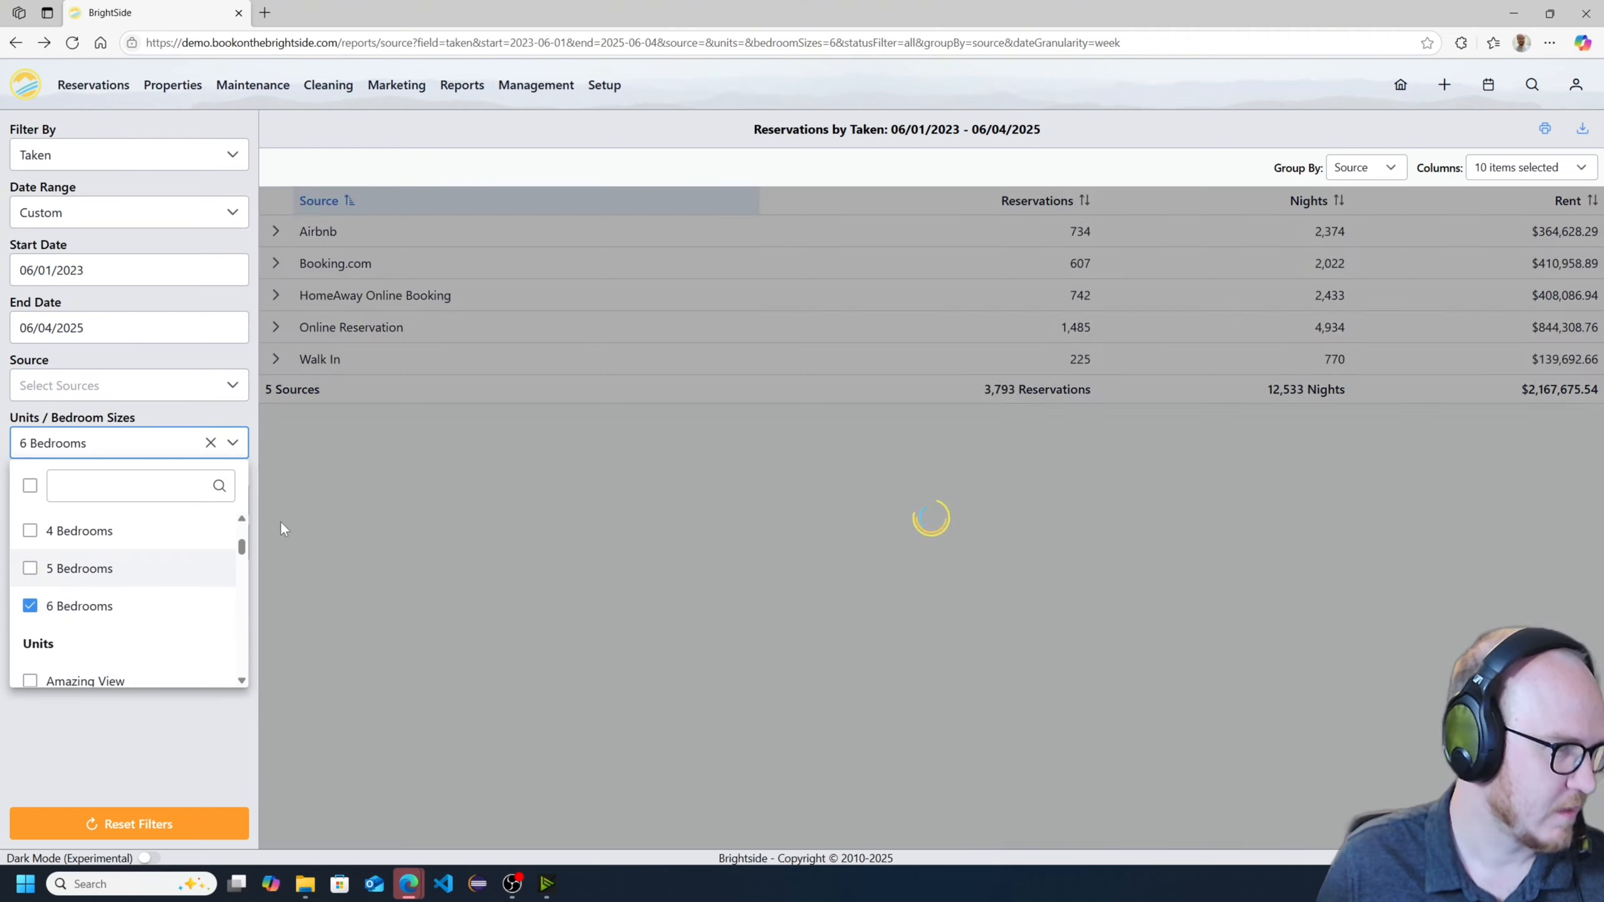
left_click(489, 525)
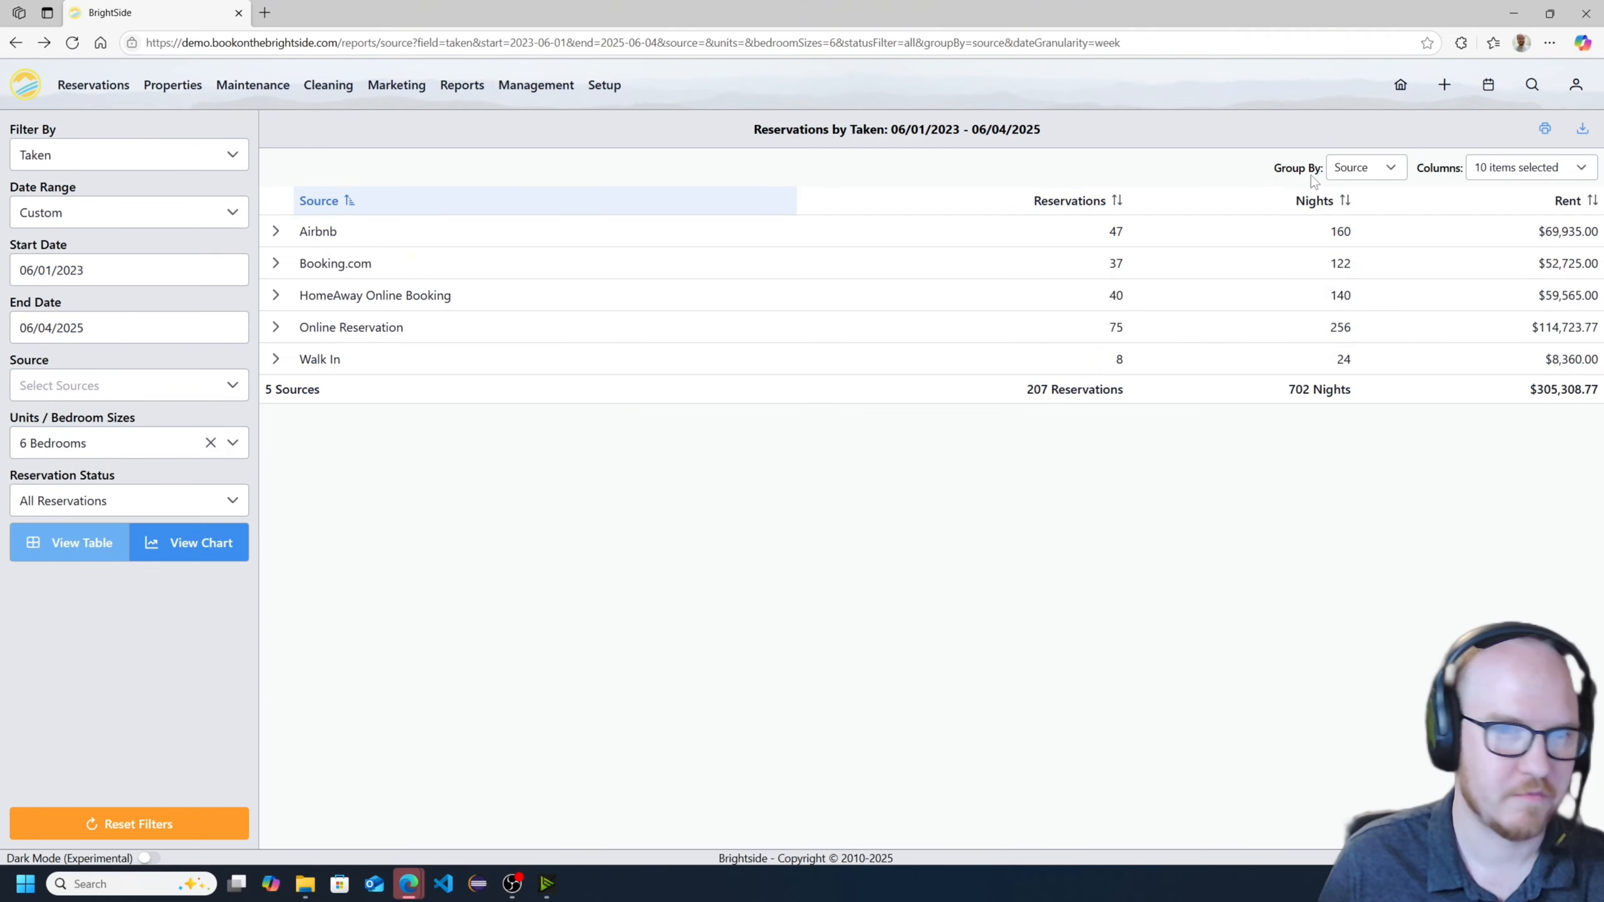
- Set the 6 Bedrooms report to No Grouping, then compare its chart view with the table
left_click(1365, 166)
left_click(1371, 204)
left_click(134, 163)
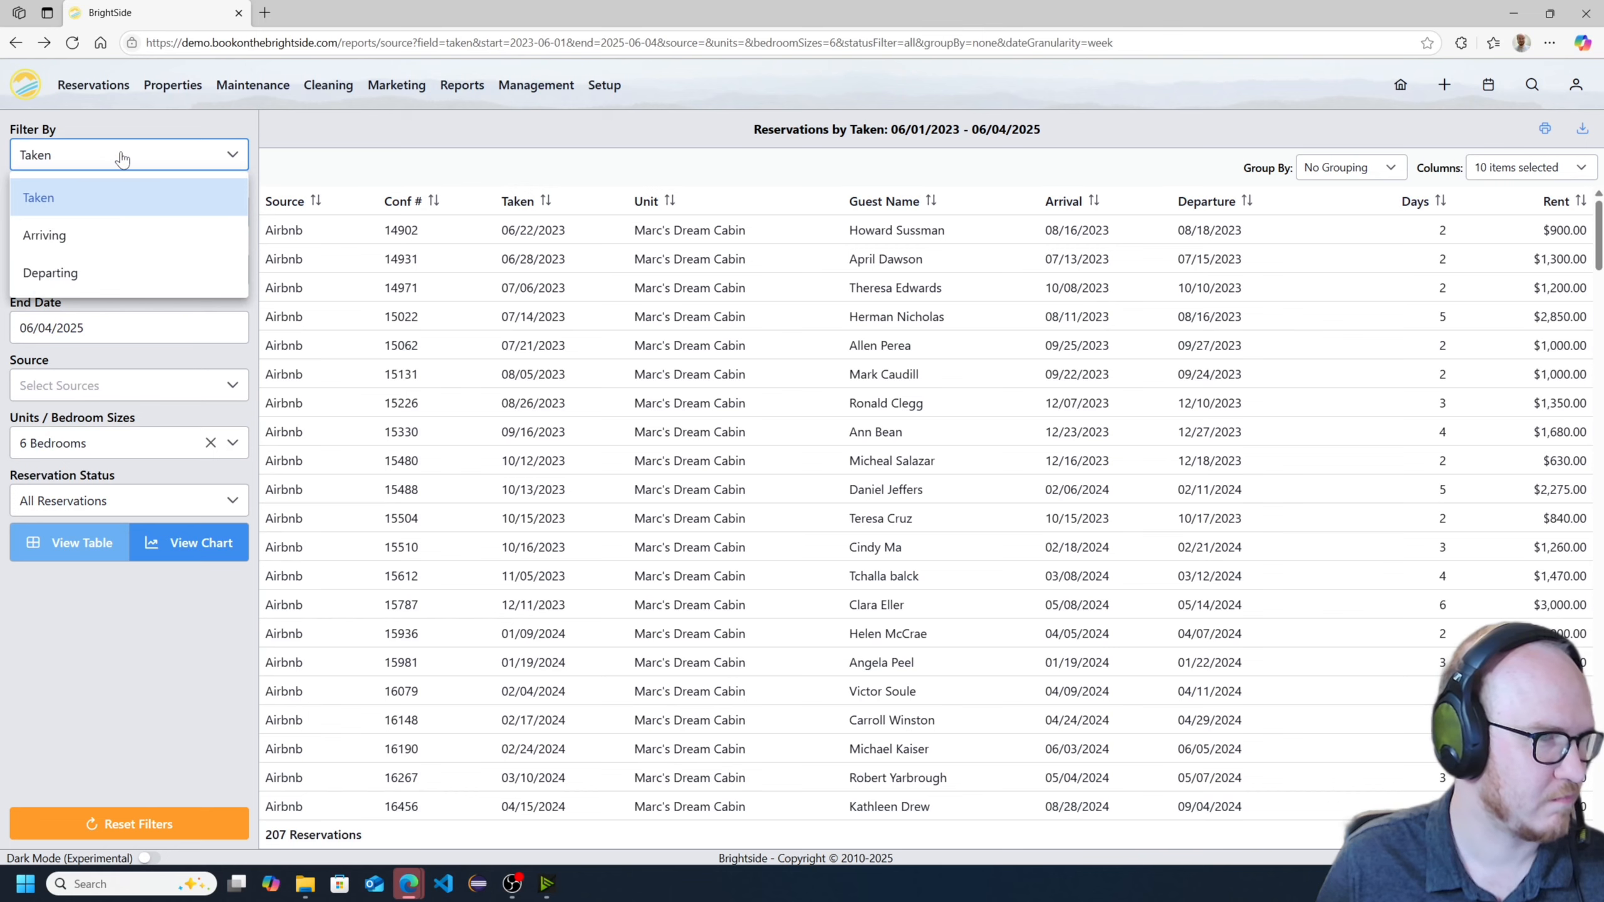
left_click(119, 160)
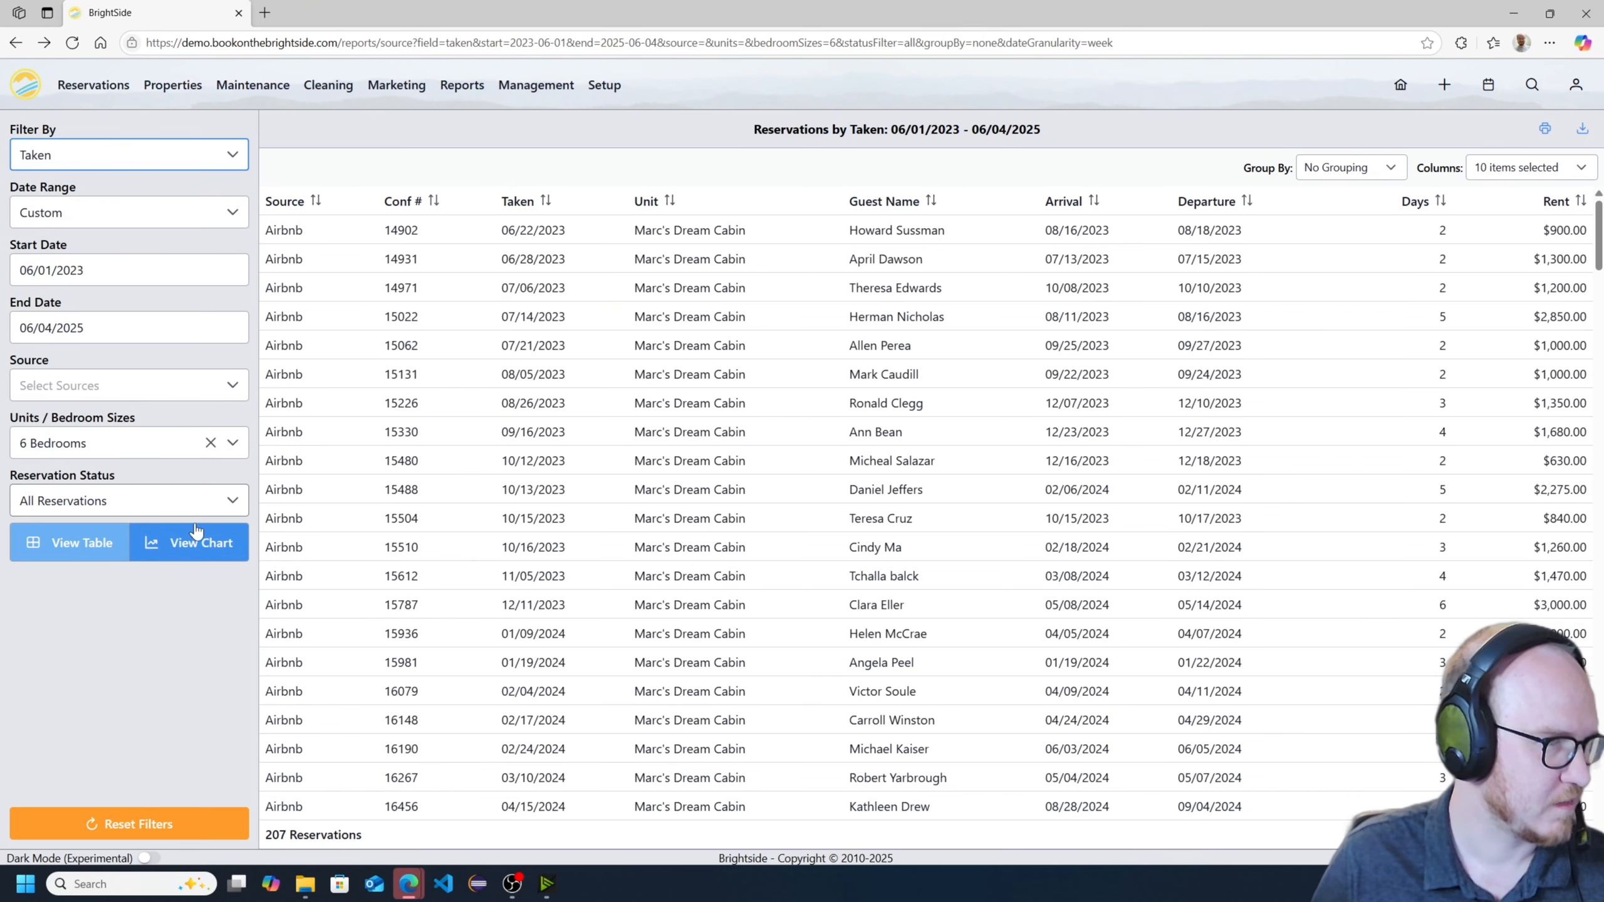
left_click(218, 545)
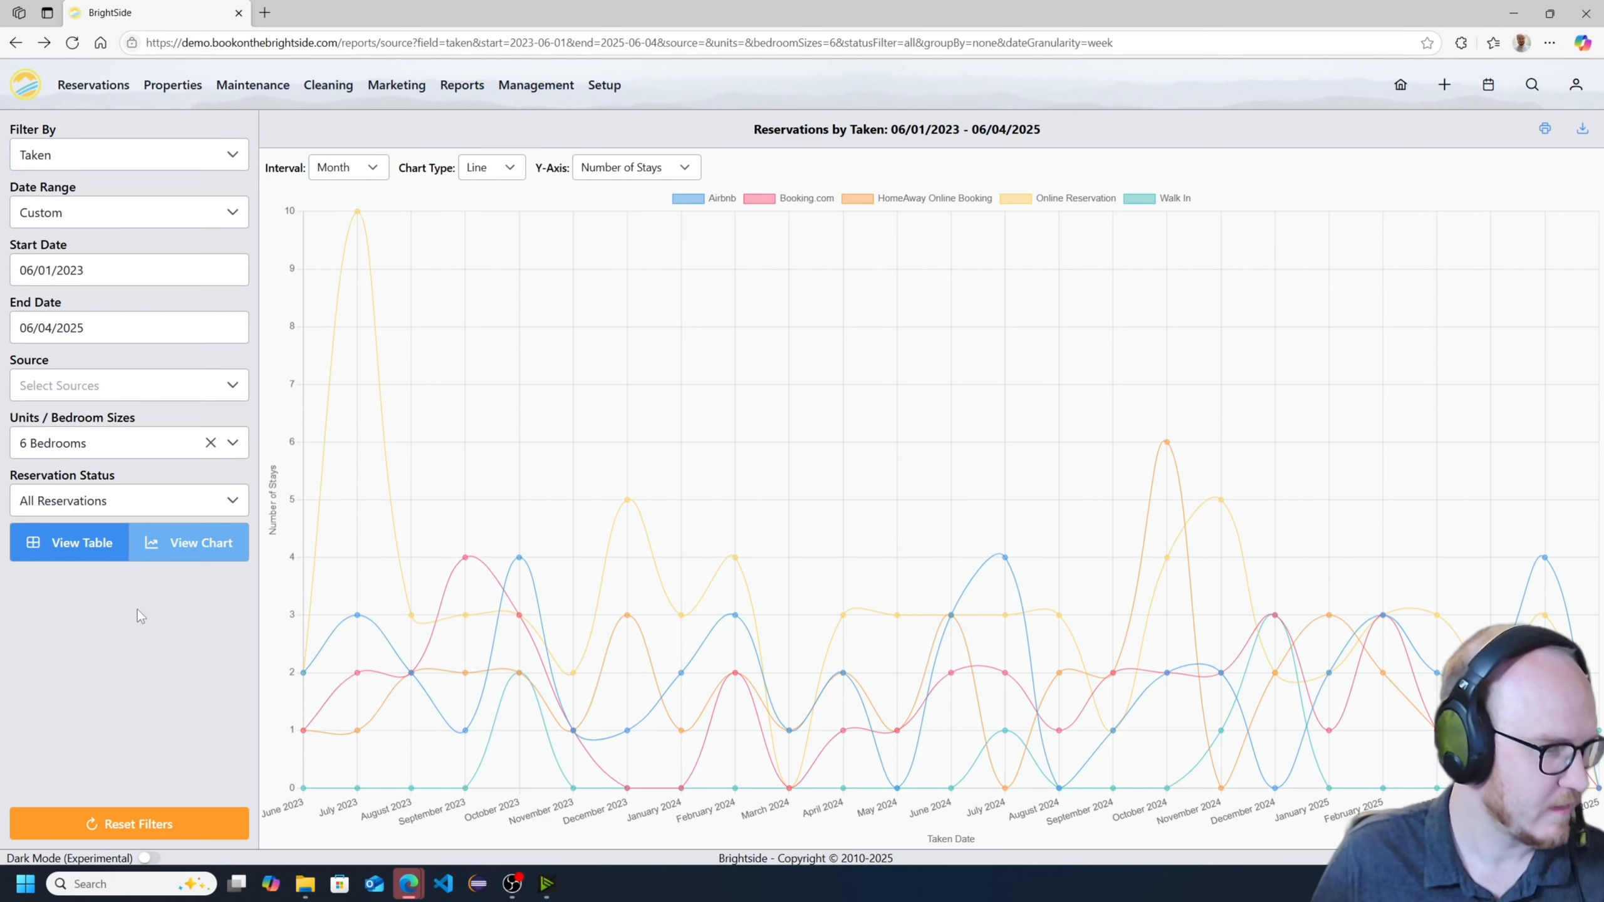
left_click(96, 562)
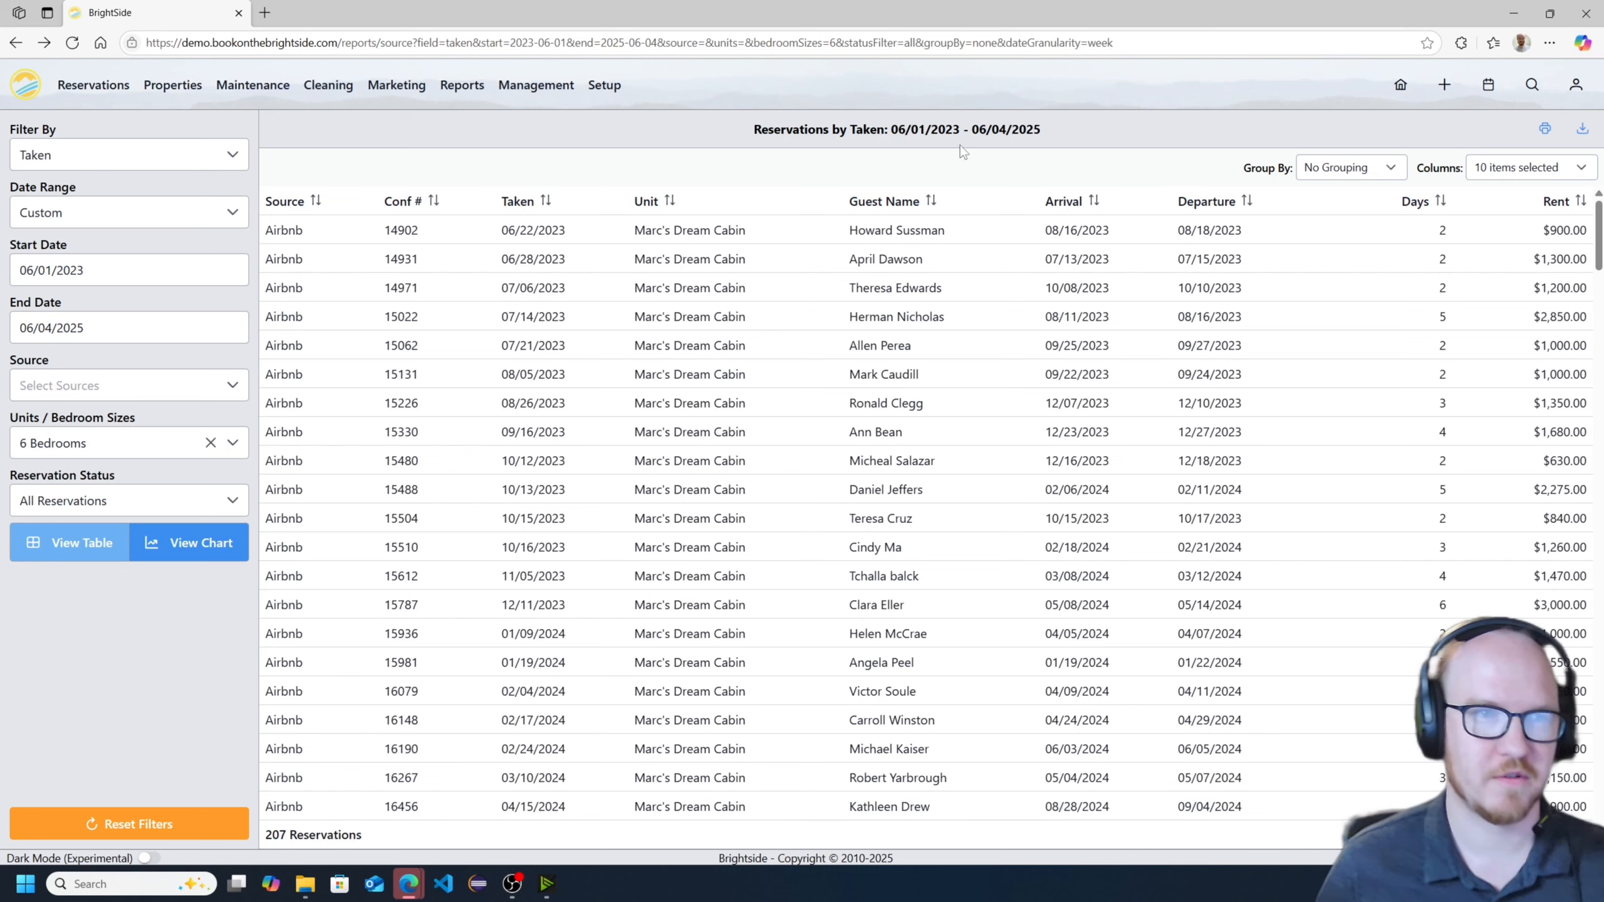
- Shrink the browser window to a tall, phone-width size and go back from the report table to its filters
double_click(1110, 20)
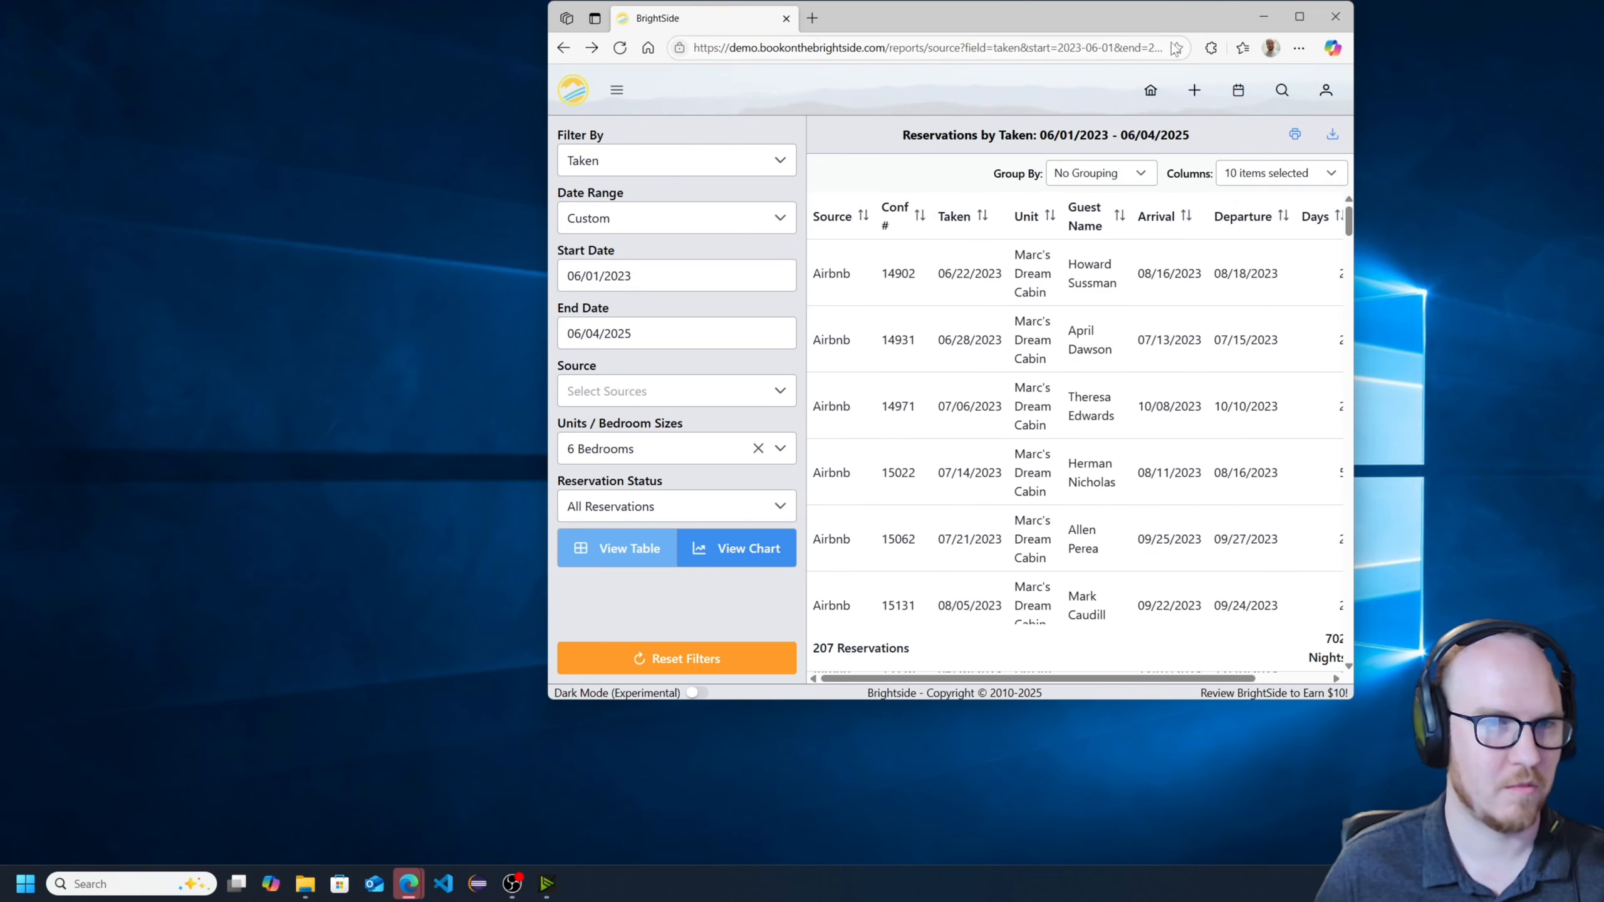
left_click_drag(1356, 248, 928, 356)
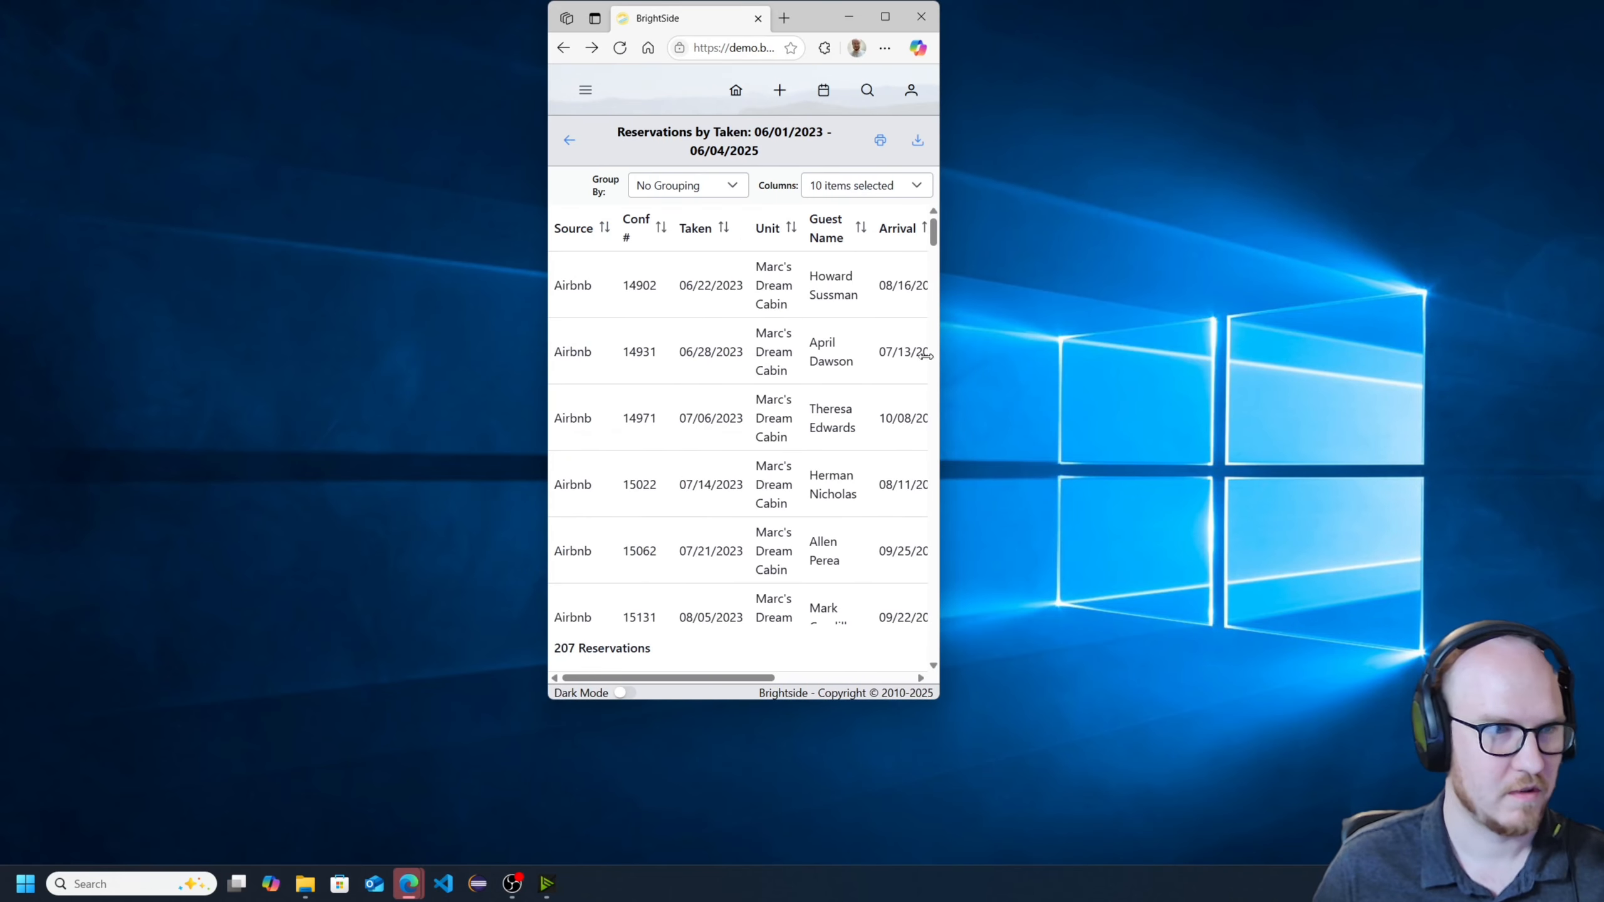
left_click(565, 150)
left_click_drag(749, 700, 749, 808)
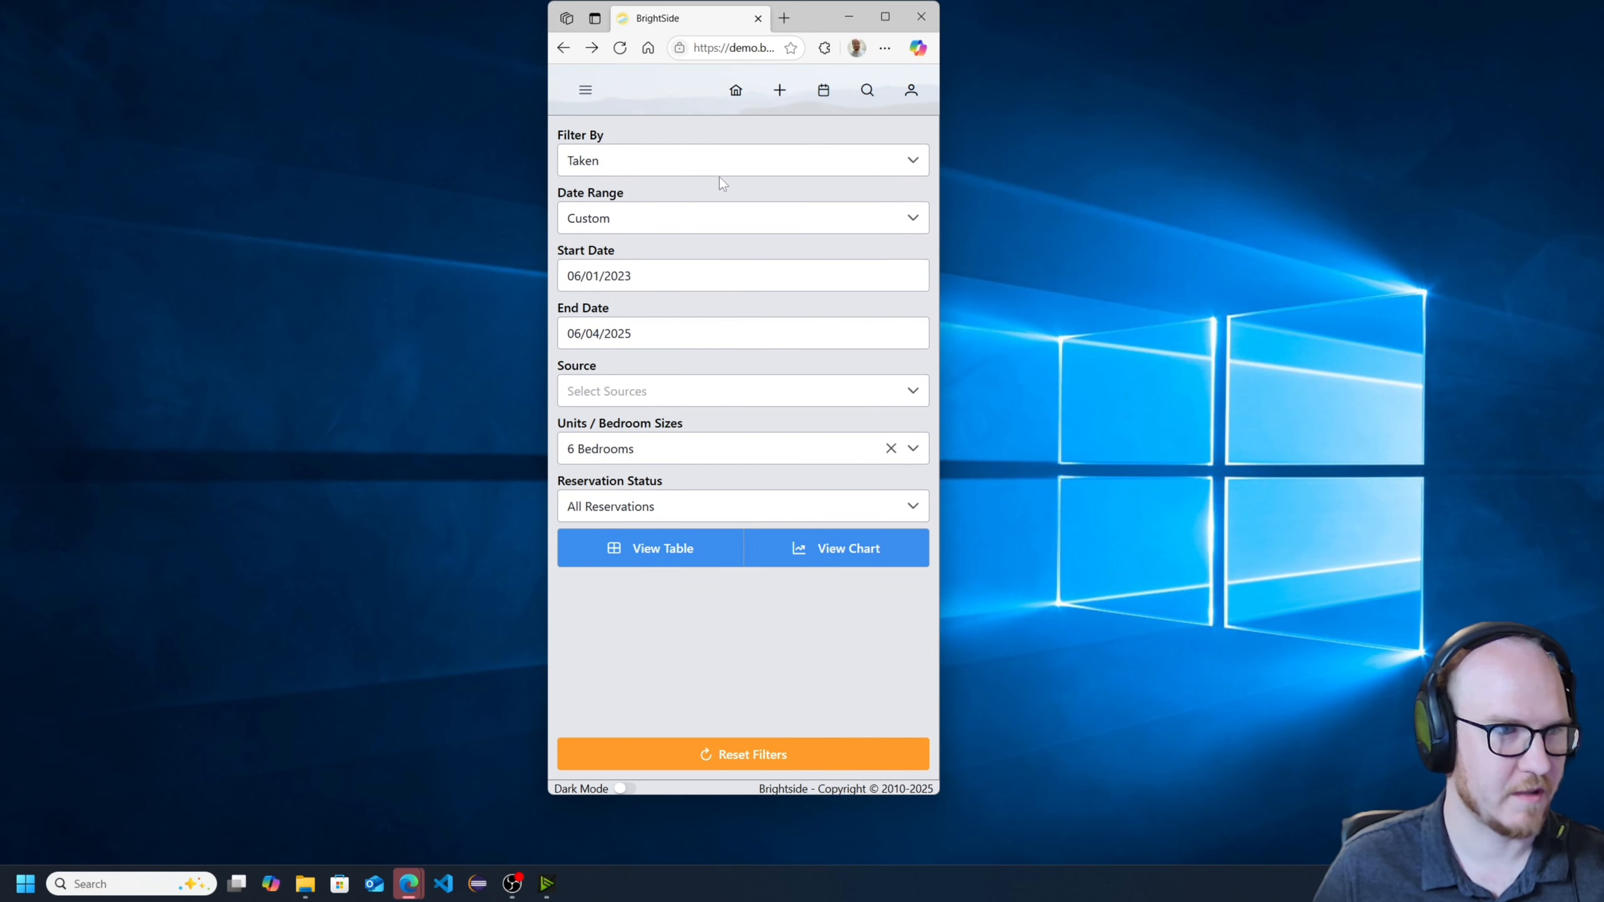
- Reset the report filters, view the resulting table in the narrow layout and return to the filters
left_click(743, 754)
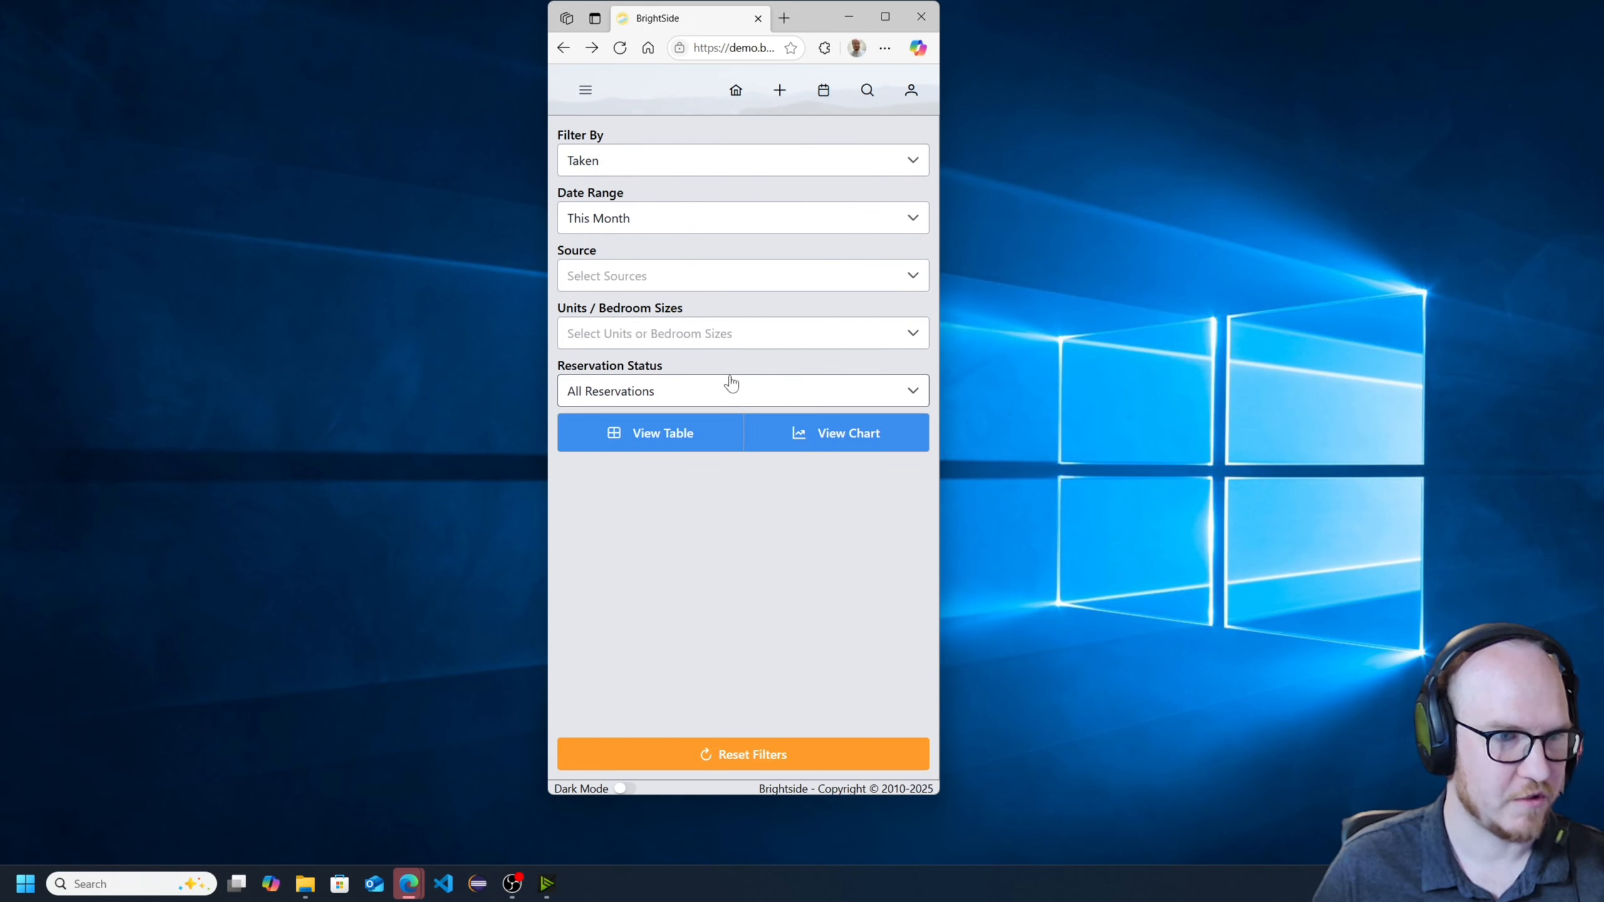
left_click(640, 446)
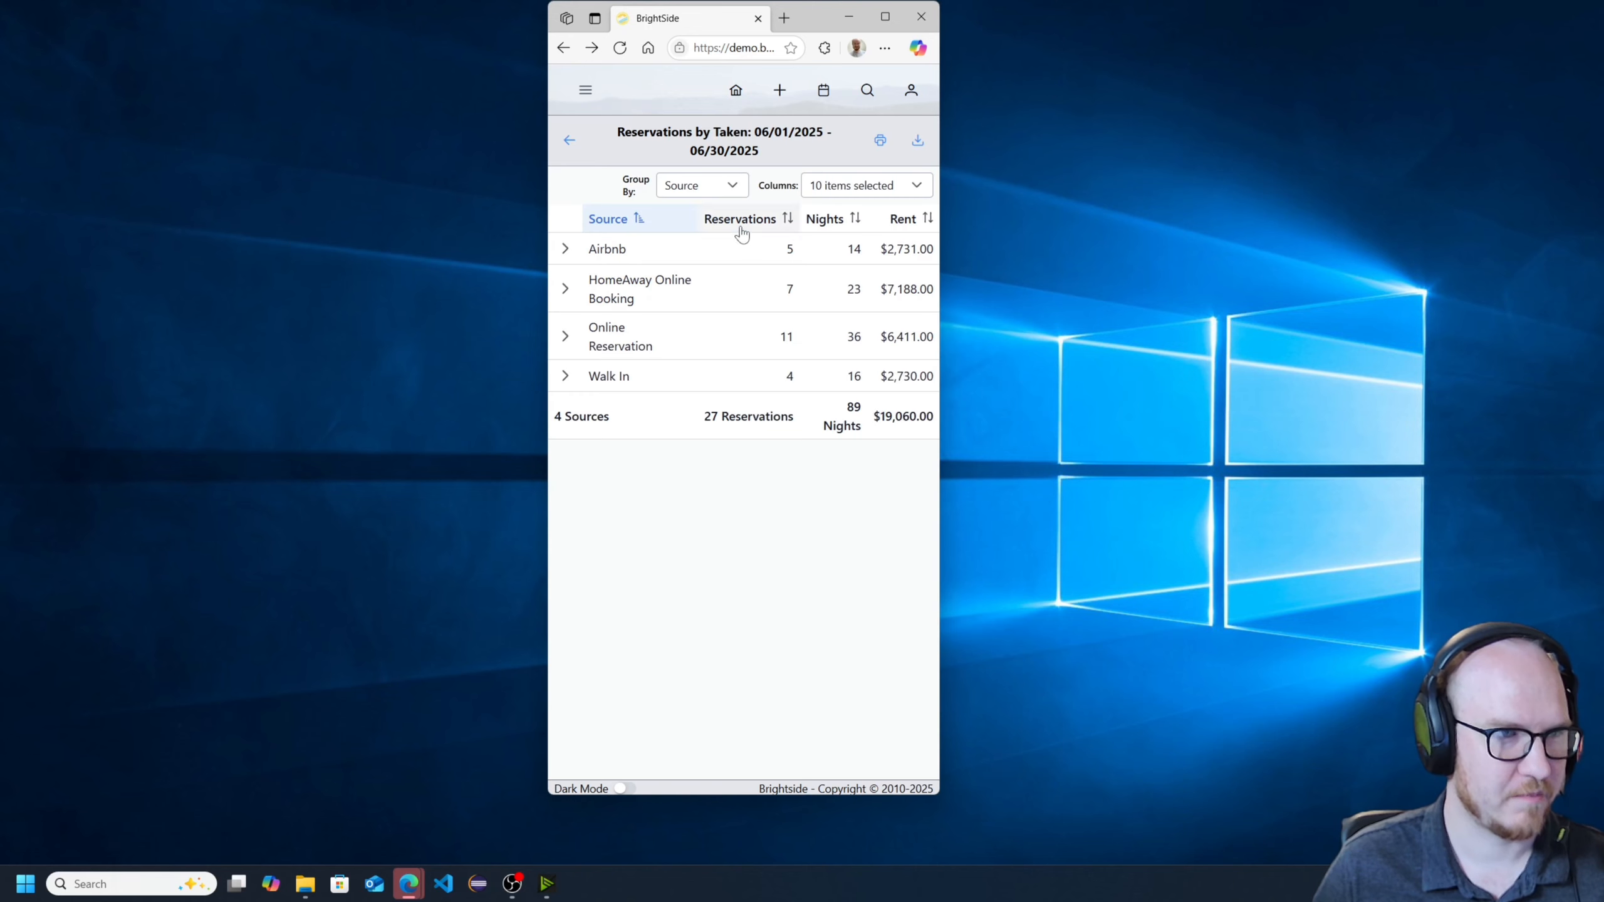
left_click(569, 139)
- View the report chart in the narrow layout, return to the filters and maximize the browser window
left_click(794, 436)
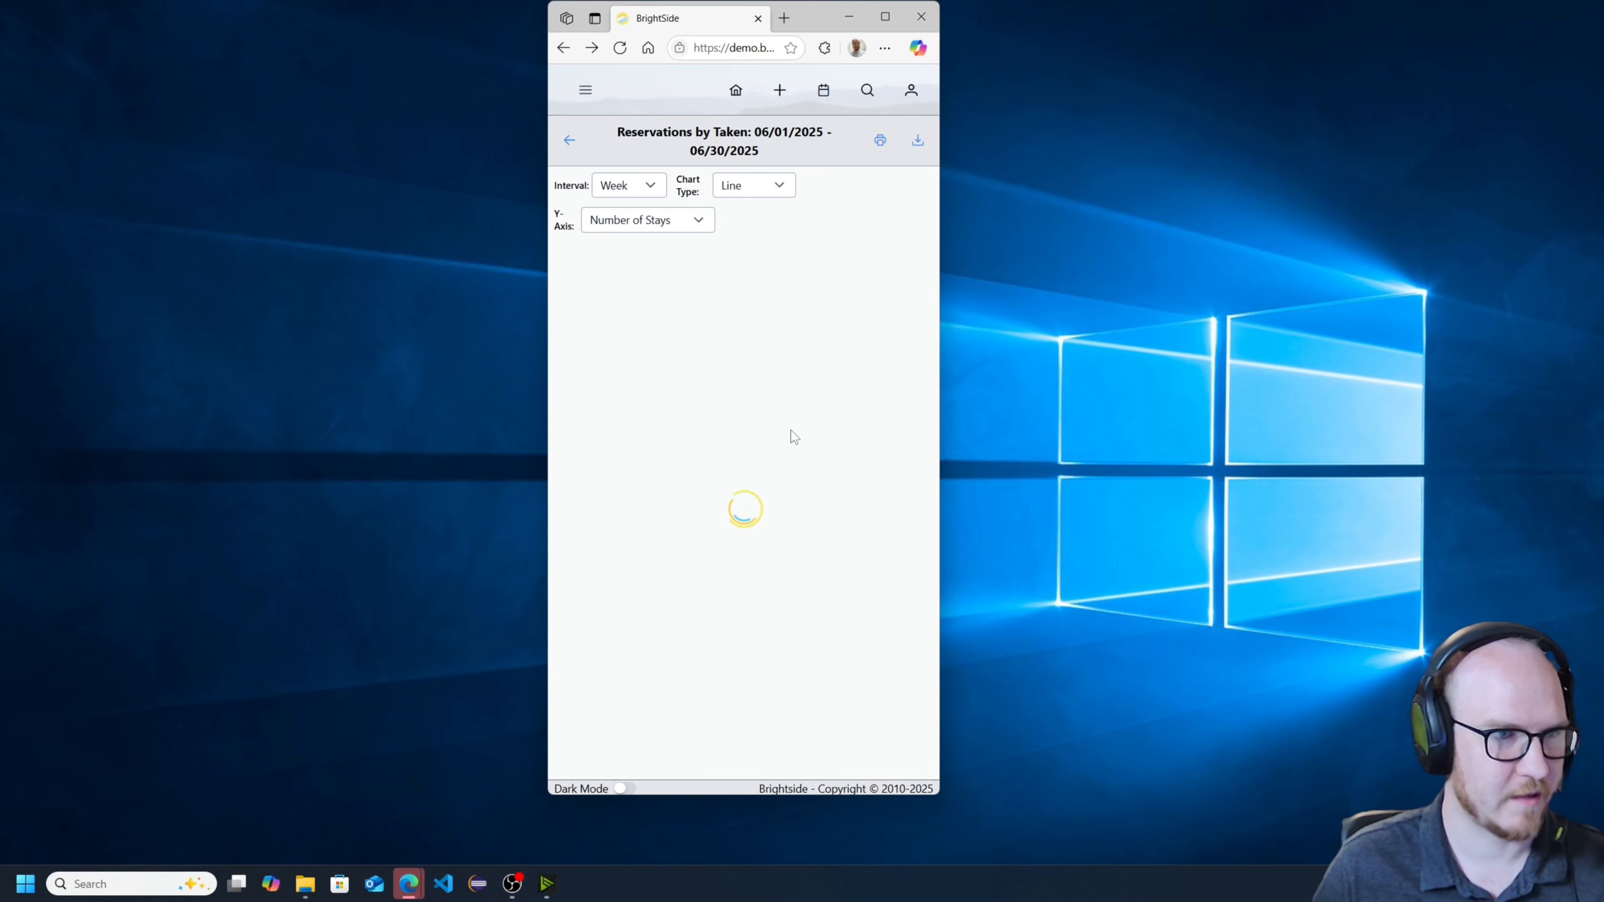
left_click(565, 142)
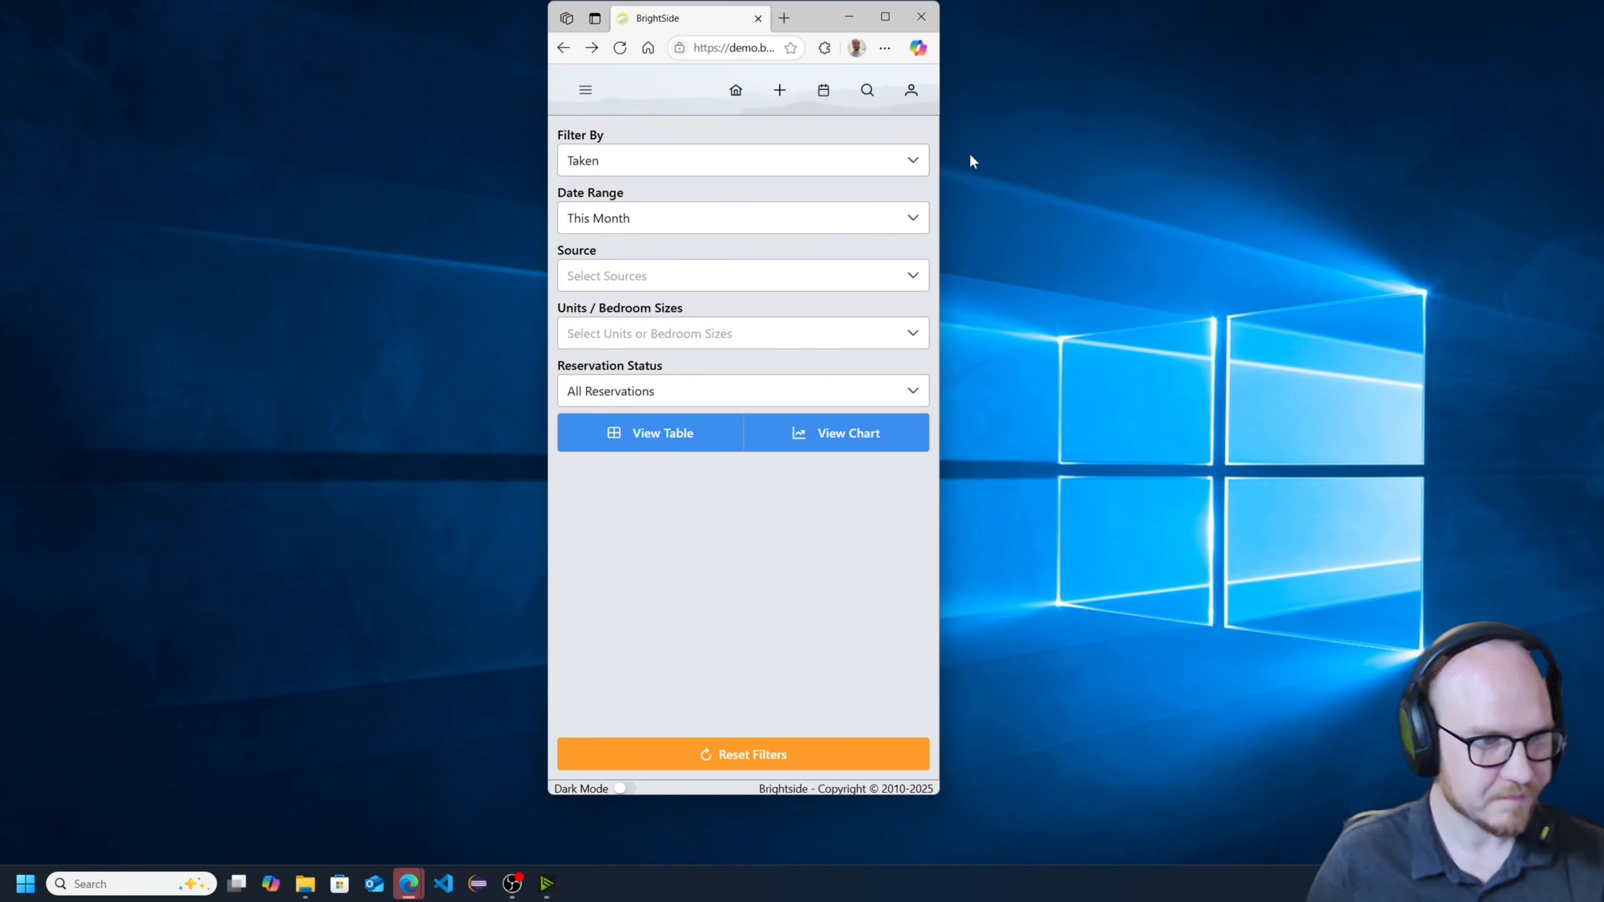
left_click(884, 16)
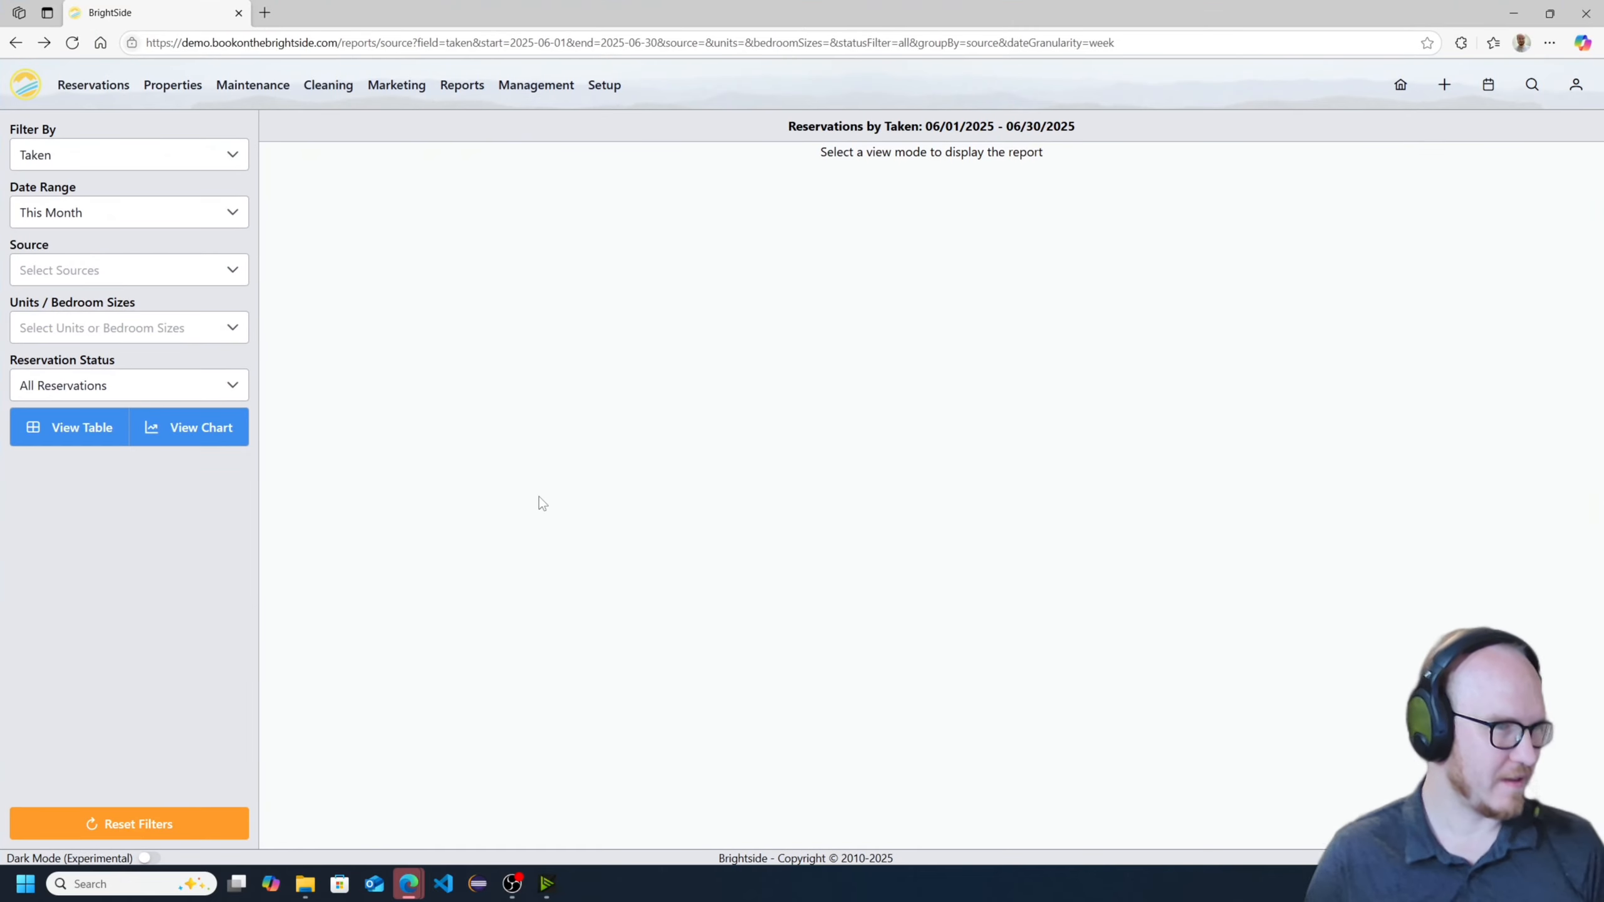